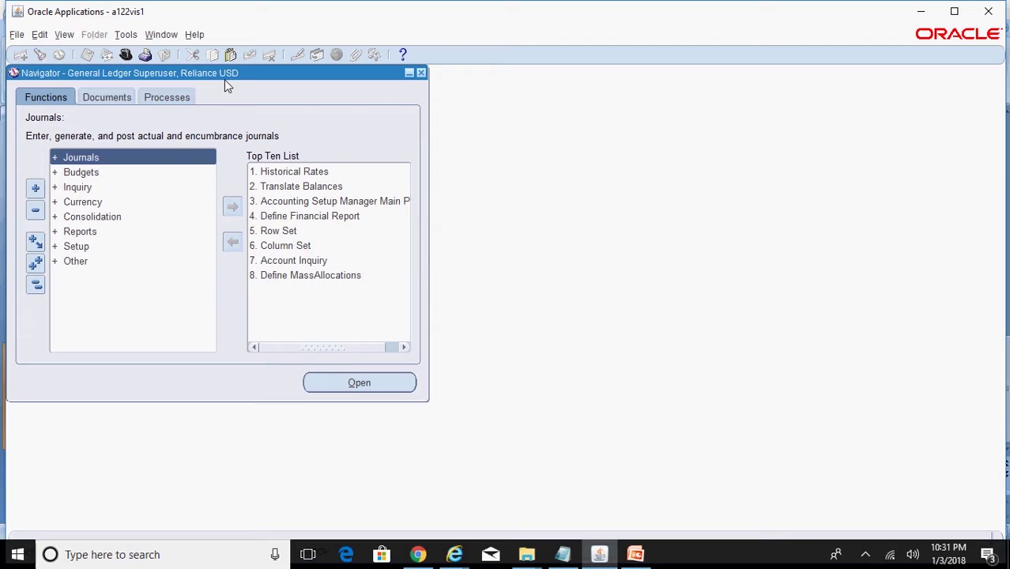
# - Open the currency Translation form for the Reliance USD Ledger and set target currency INR and period dec-17
pyautogui.click(110, 201)
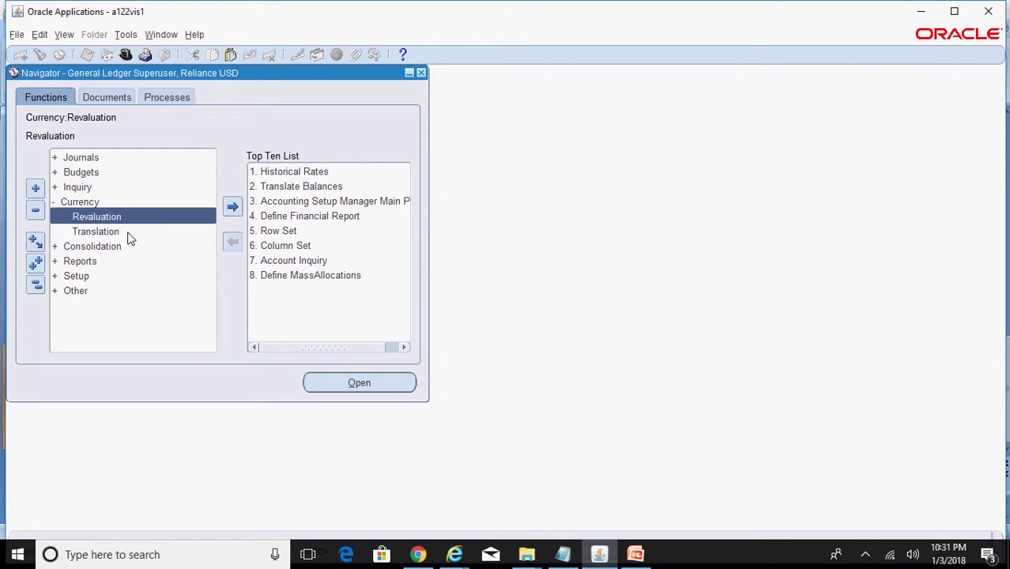
pyautogui.click(128, 232)
pyautogui.doubleClick(118, 231)
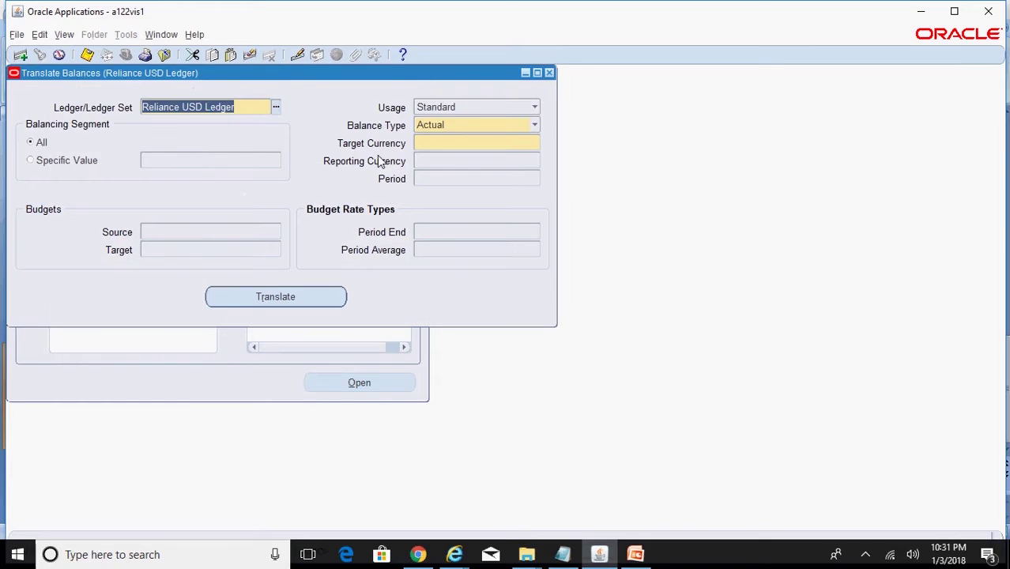
pyautogui.click(421, 143)
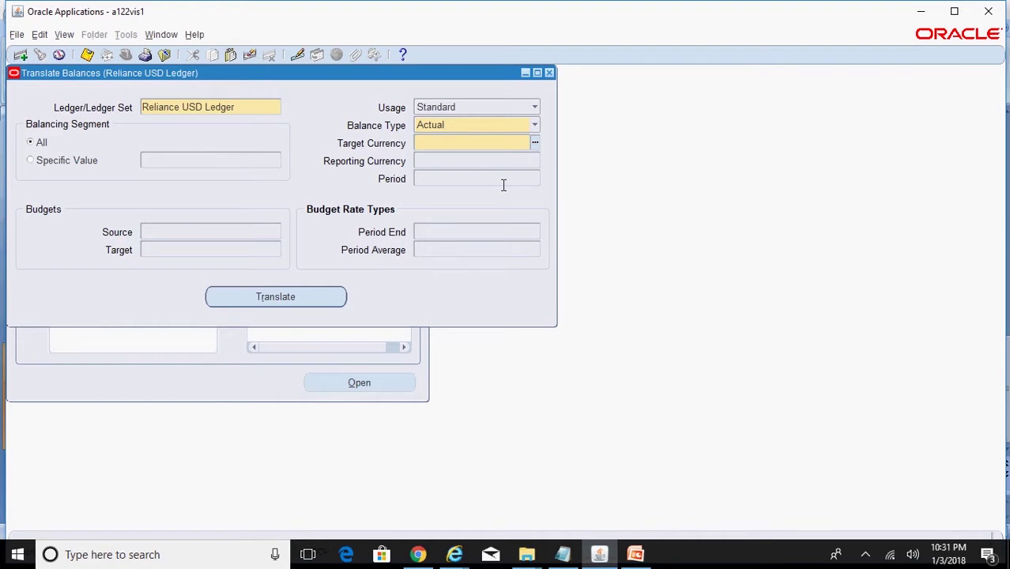
pyautogui.write('INR')
pyautogui.press('Tab')
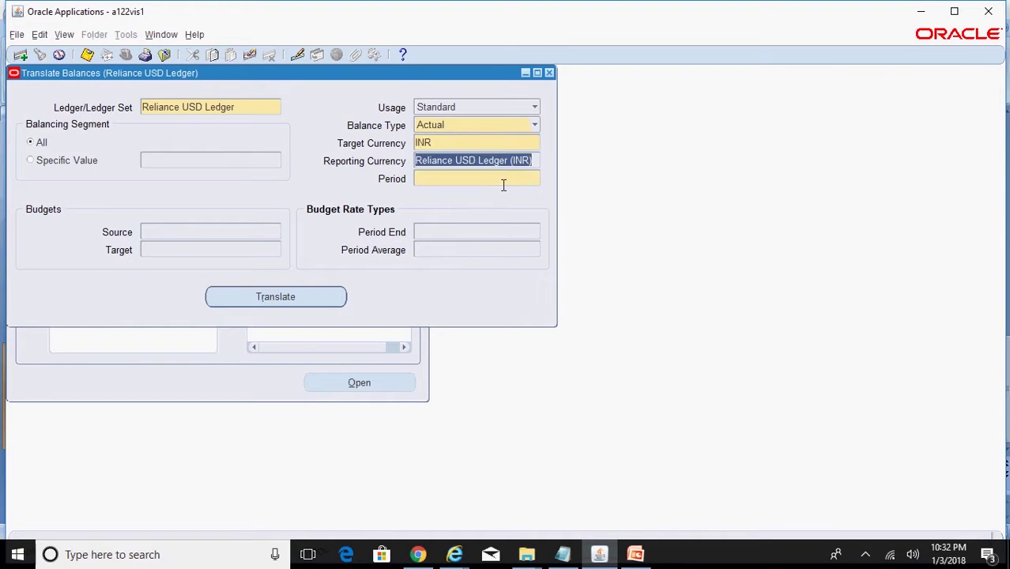
pyautogui.click(473, 185)
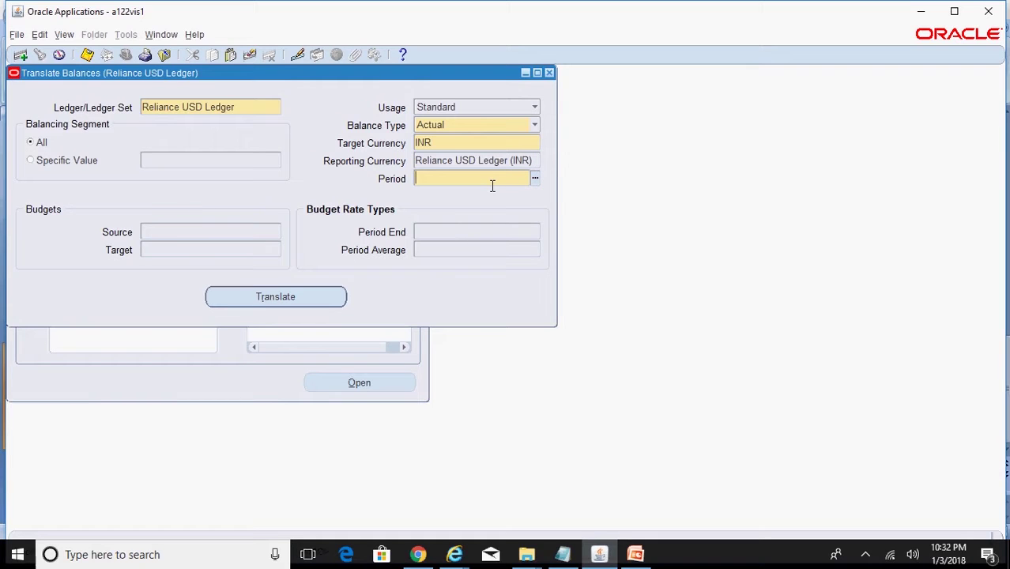
pyautogui.write('dec-17')
pyautogui.press('Tab')
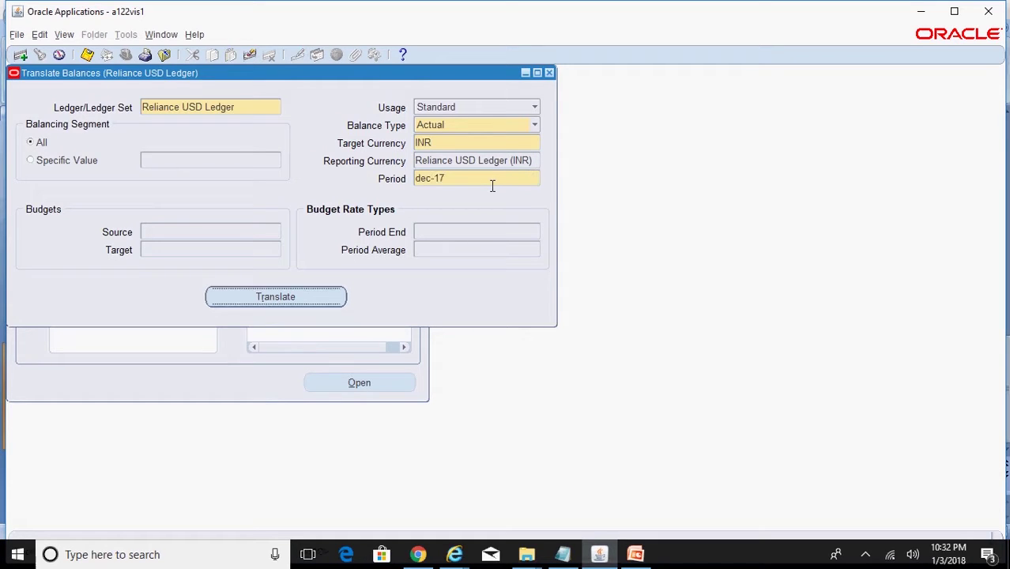
# - Submit the balance translation, acknowledge the request note and close the Translate Balances form
pyautogui.click(306, 297)
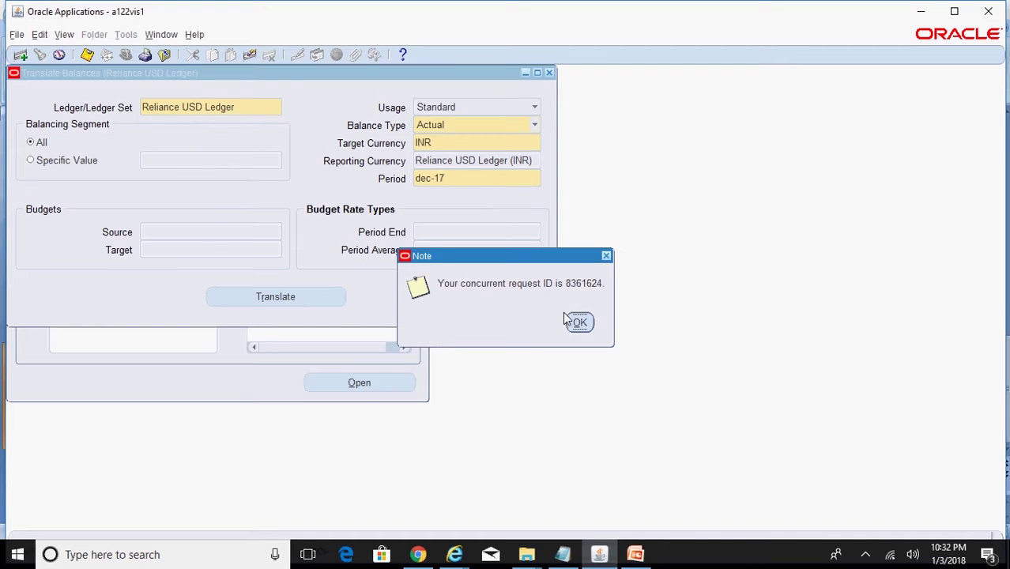
pyautogui.click(580, 323)
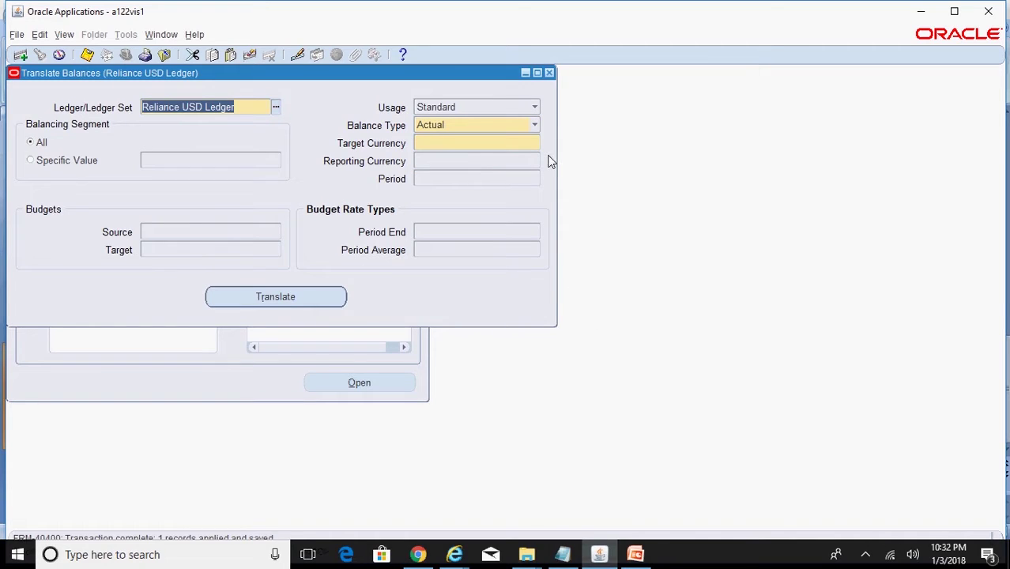
pyautogui.click(549, 73)
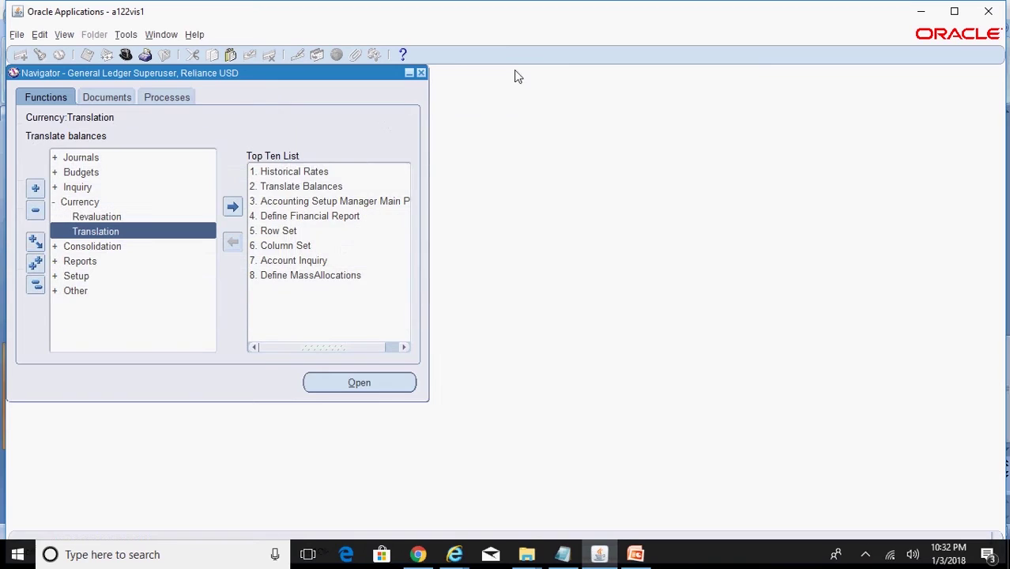
# - List the concurrent requests and refresh them to check the phase and status of the Translation request
pyautogui.click(64, 35)
pyautogui.click(104, 219)
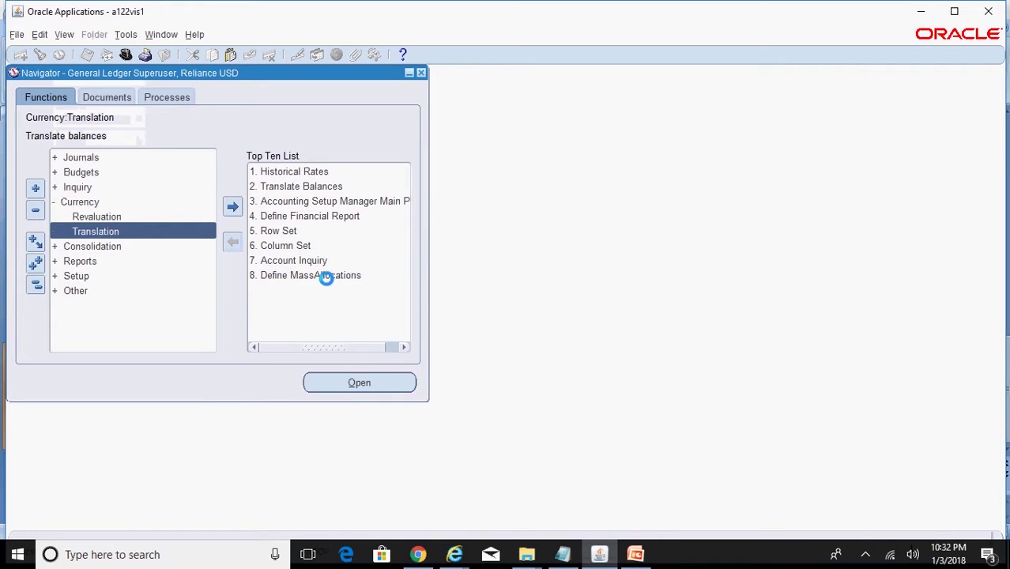
pyautogui.click(446, 419)
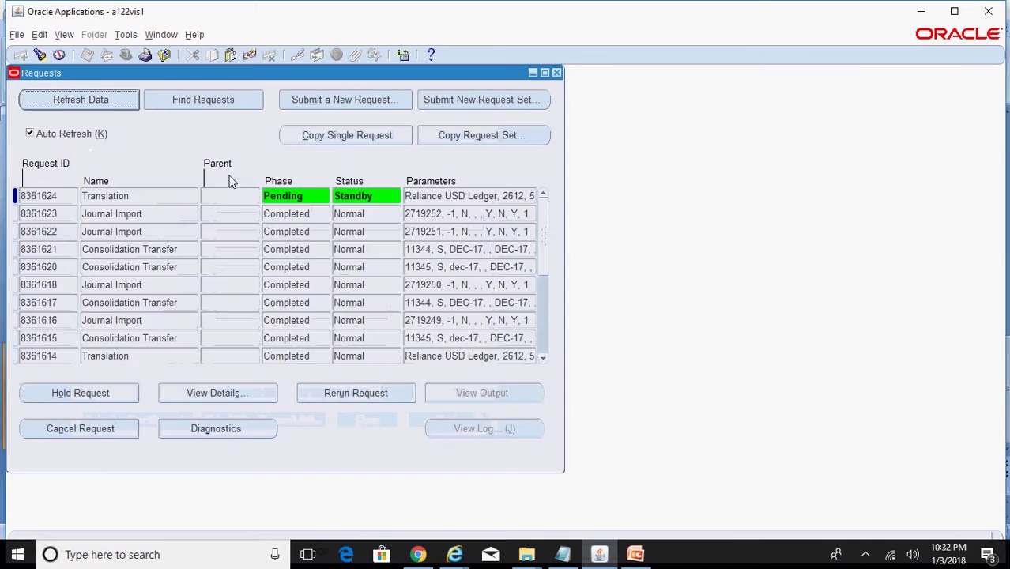
pyautogui.click(93, 99)
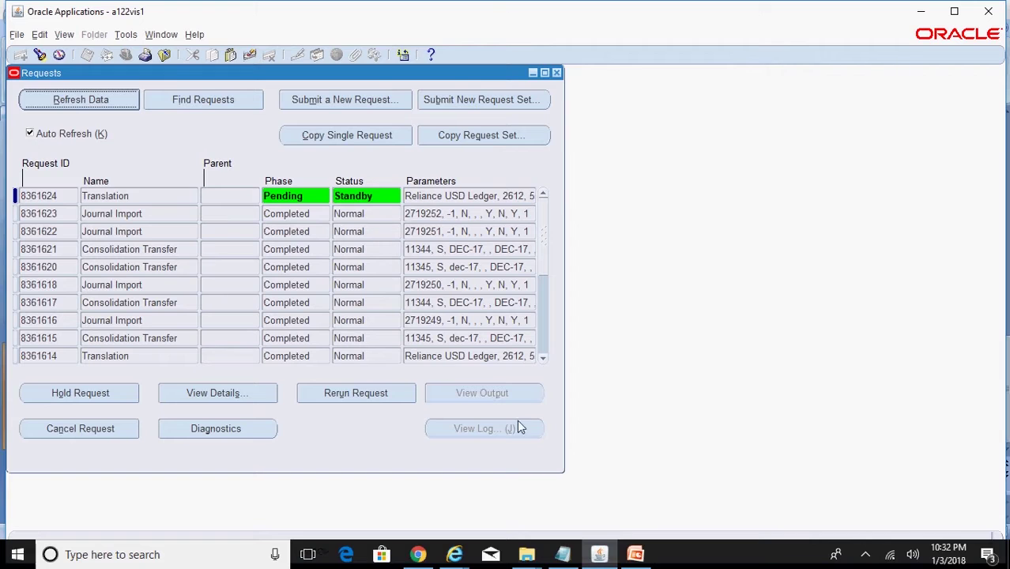
# - Check the consolidation steps slide in PowerPoint, return to Oracle Applications and close the Requests window
pyautogui.click(635, 553)
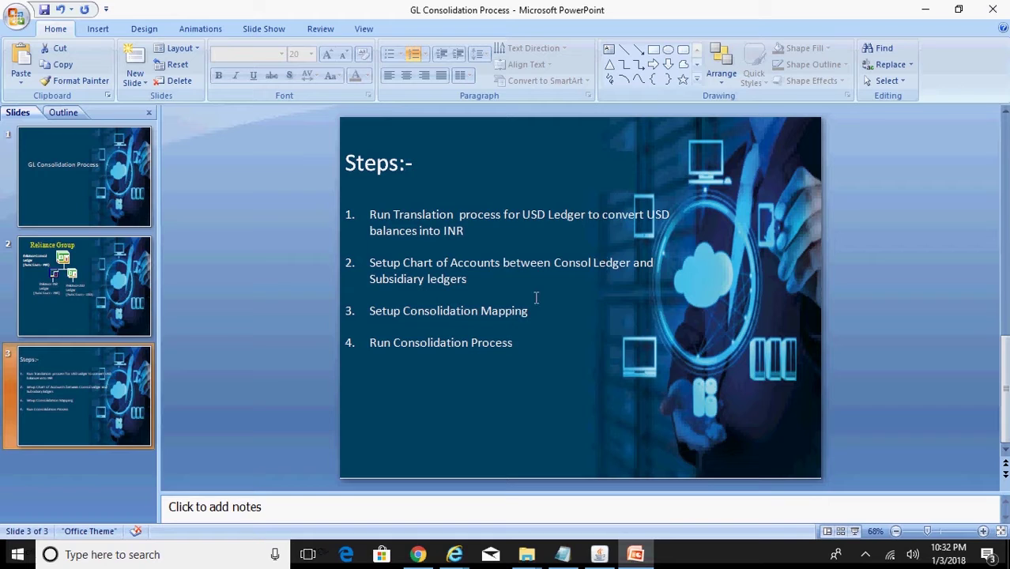
pyautogui.click(602, 555)
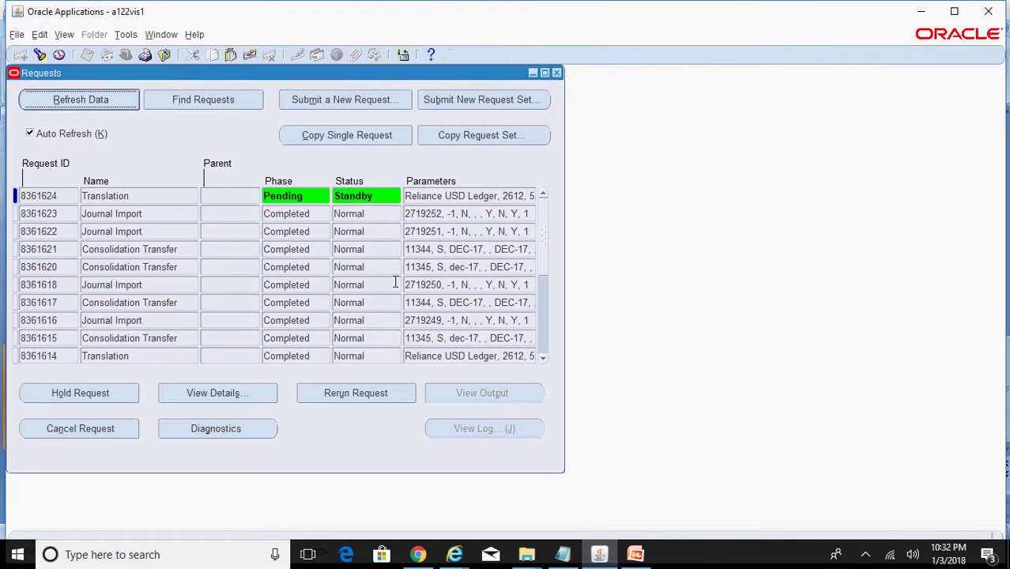
pyautogui.click(557, 73)
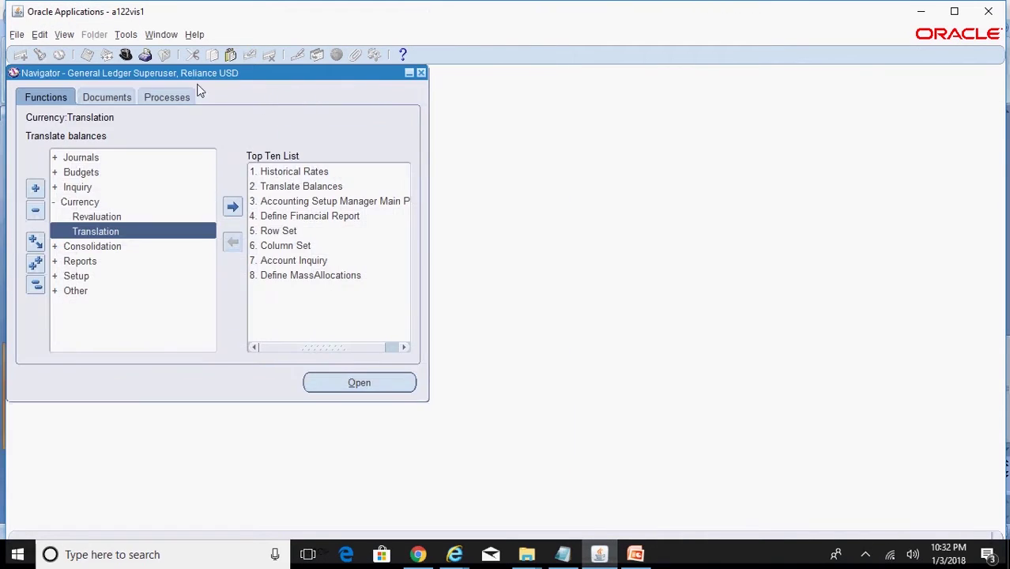
# - Switch the responsibility to General Ledger Superuser, Reliance Consol, searching with general Ledger%
pyautogui.click(126, 54)
pyautogui.write('general Ledger%')
pyautogui.press('Return')
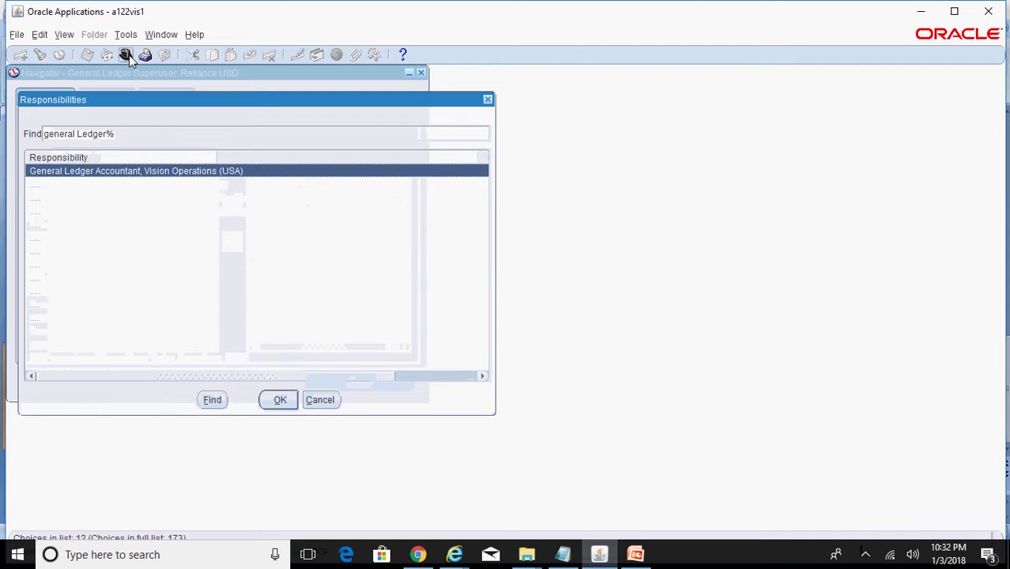
pyautogui.press('Down')
pyautogui.press('Down')
pyautogui.press('Down')
pyautogui.press('Return')
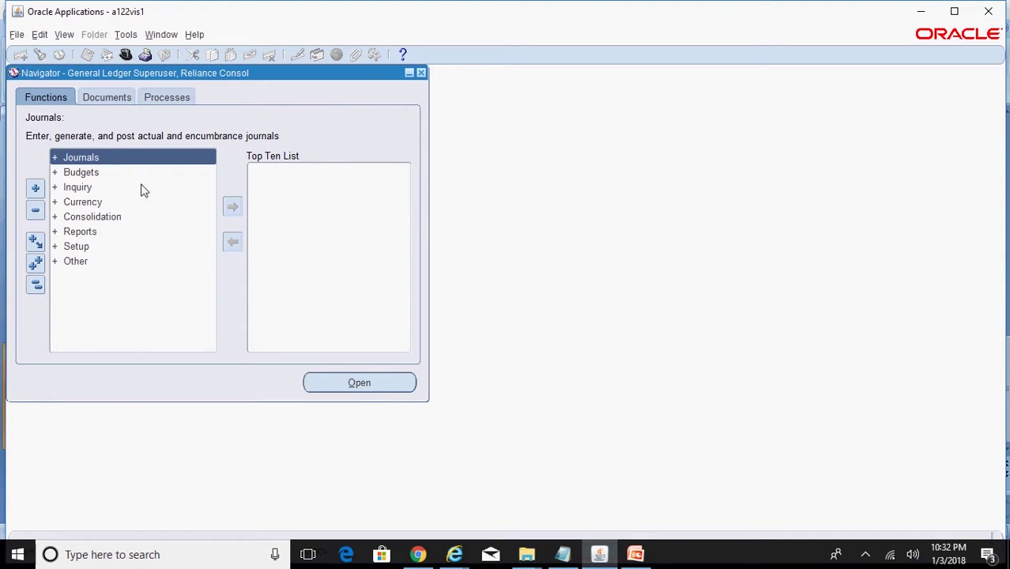
# - Open the Chart of Accounts Mapping form from the account setup functions
pyautogui.doubleClick(89, 250)
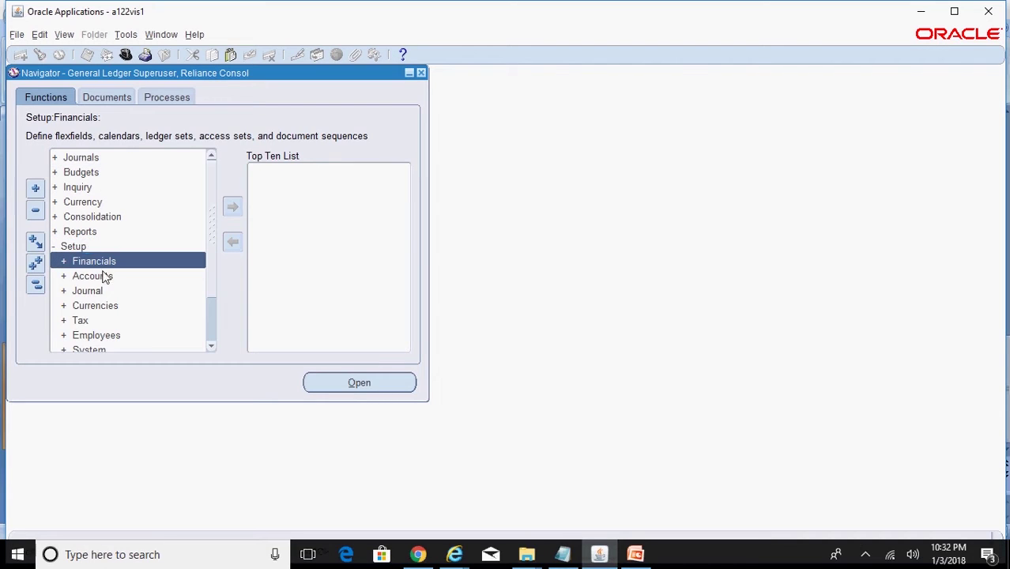
pyautogui.doubleClick(106, 275)
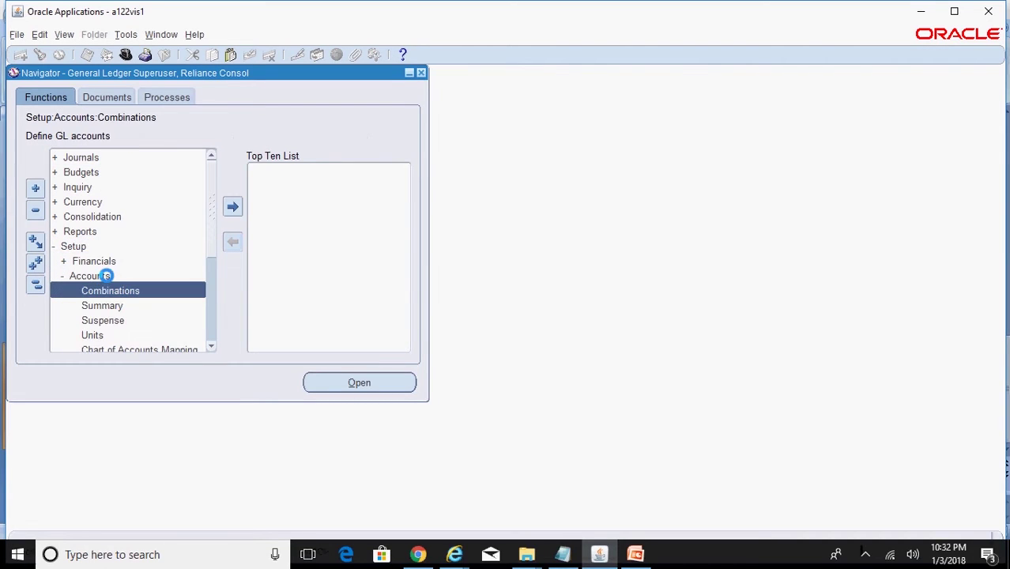
pyautogui.click(211, 348)
pyautogui.click(211, 347)
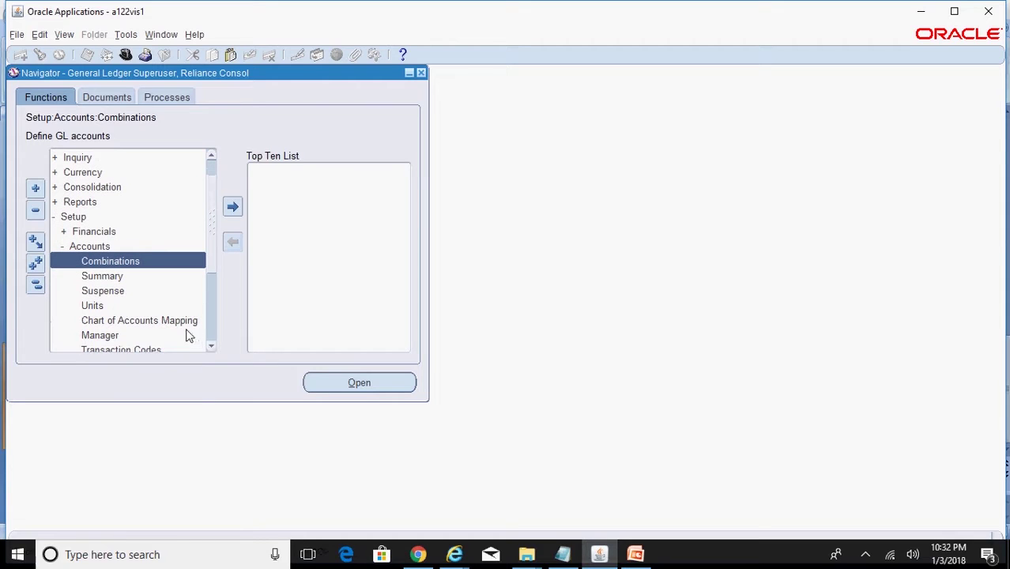
pyautogui.doubleClick(178, 320)
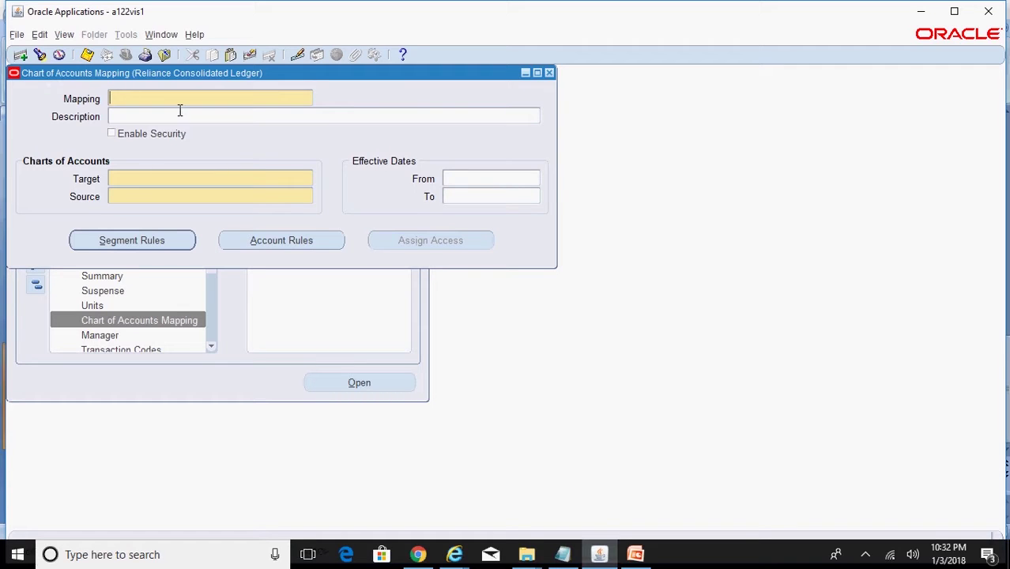
# - Try to query the chart of accounts mappings by the name pattern Rel%USD%Rel%Consol%
pyautogui.press('F11')
pyautogui.write('Rel%USD%')
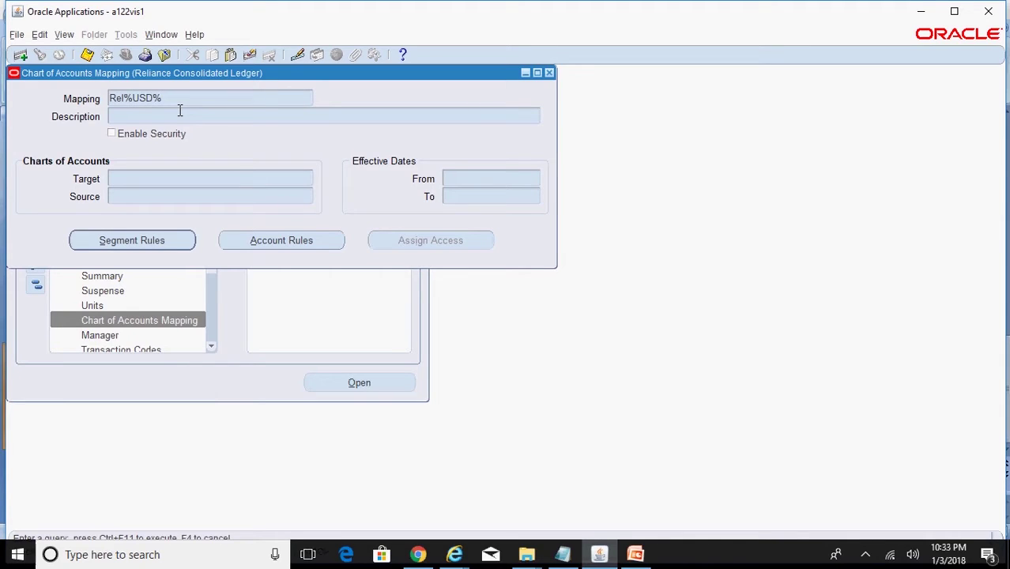
pyautogui.write('Rel%Consol%')
pyautogui.hotkey('ctrl', 'F11')
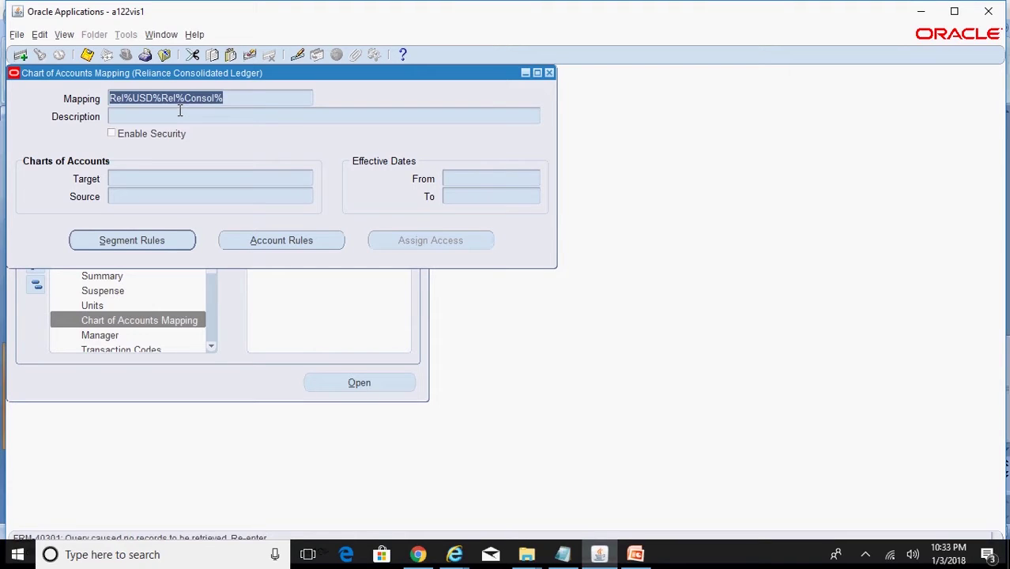
# - Query the mappings by the name pattern Rel% and go to the Rel INR to Rel Cons record
pyautogui.write('Rel%')
pyautogui.press('BackSpace')
pyautogui.press('BackSpace')
pyautogui.press('BackSpace')
pyautogui.write('el%')
pyautogui.hotkey('ctrl', 'F11')
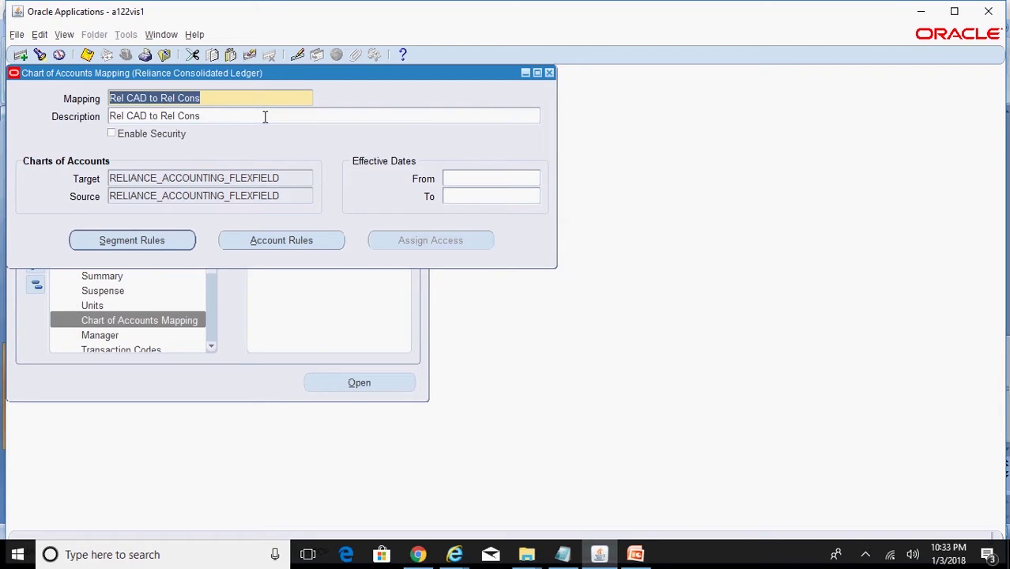
pyautogui.press('Down')
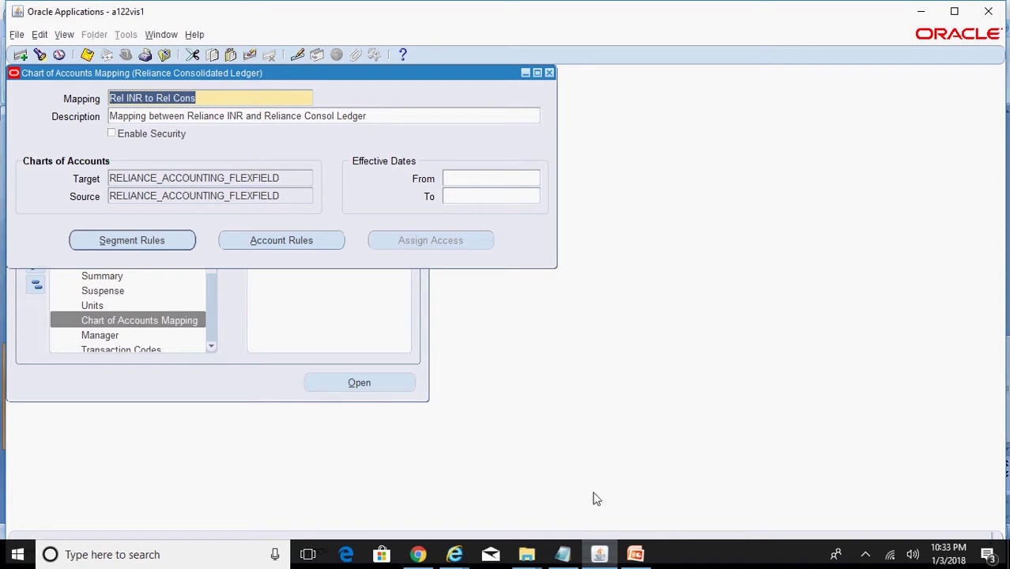
# - Review the Reliance Group ledger structure on slide 2 in PowerPoint and return to Oracle Applications
pyautogui.click(635, 554)
pyautogui.click(132, 265)
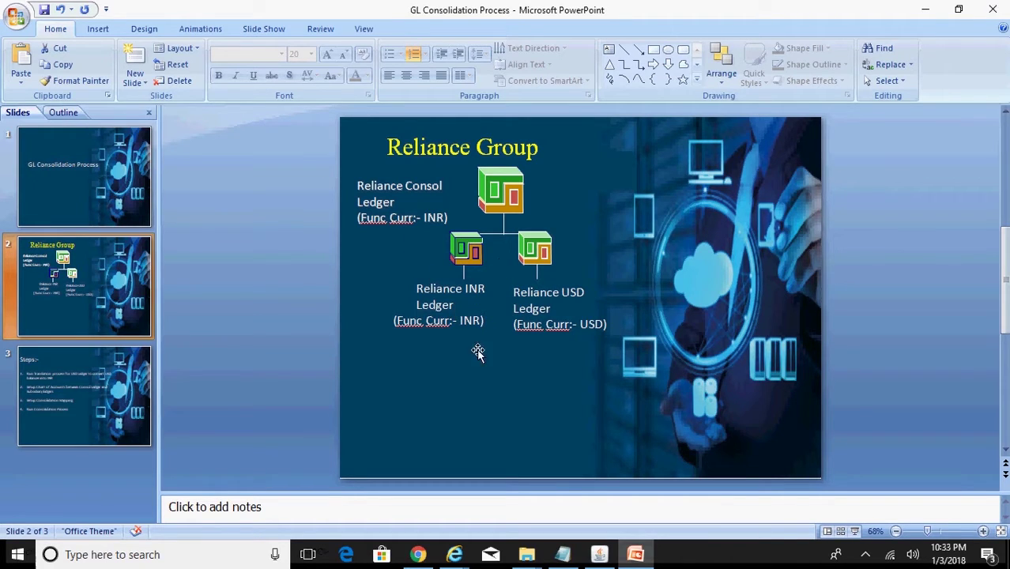
pyautogui.click(599, 554)
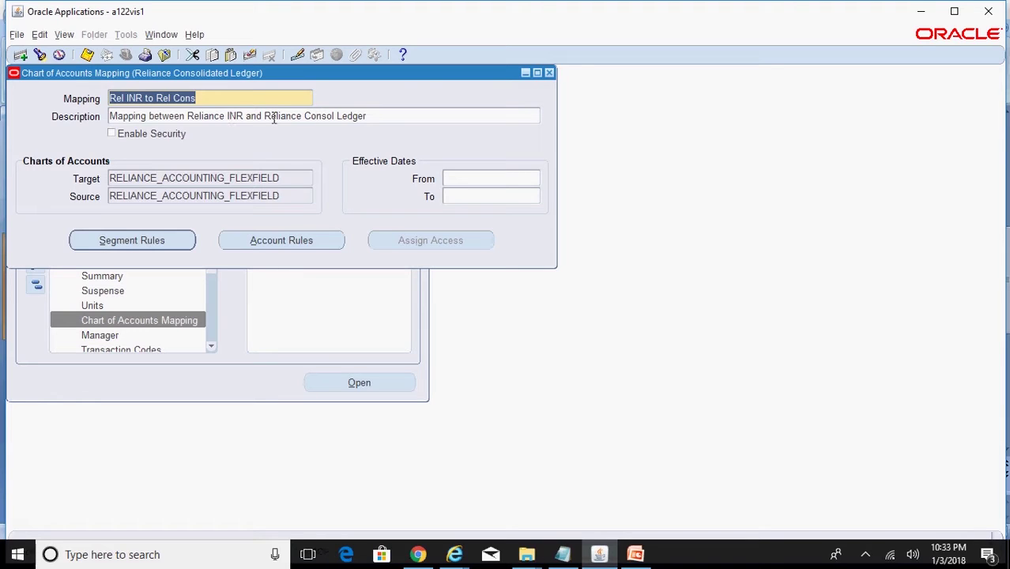
# - Examine the target and source charts of accounts of the Rel INR to Rel Cons mapping
pyautogui.click(284, 179)
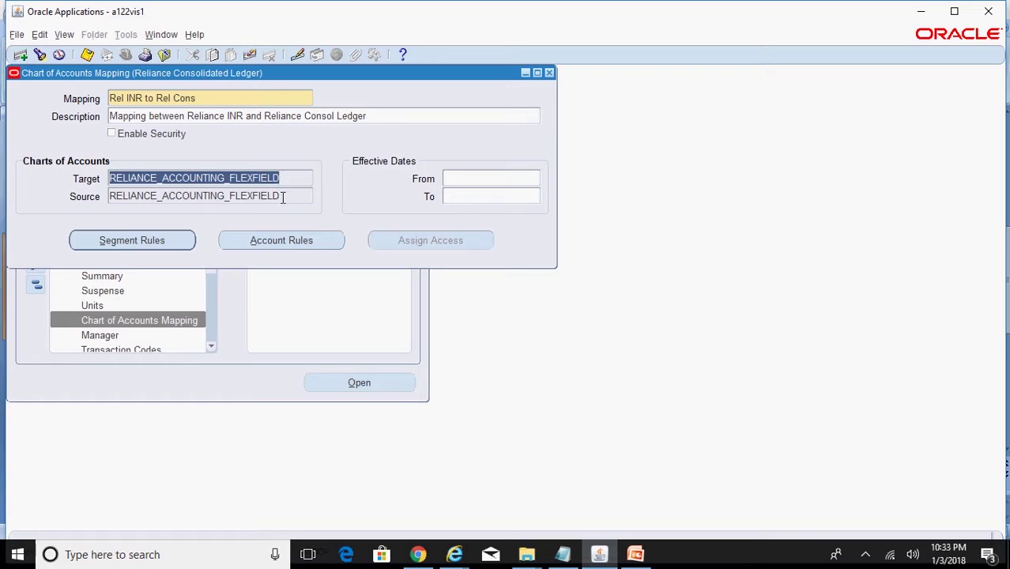
pyautogui.click(282, 195)
pyautogui.click(283, 179)
pyautogui.doubleClick(283, 199)
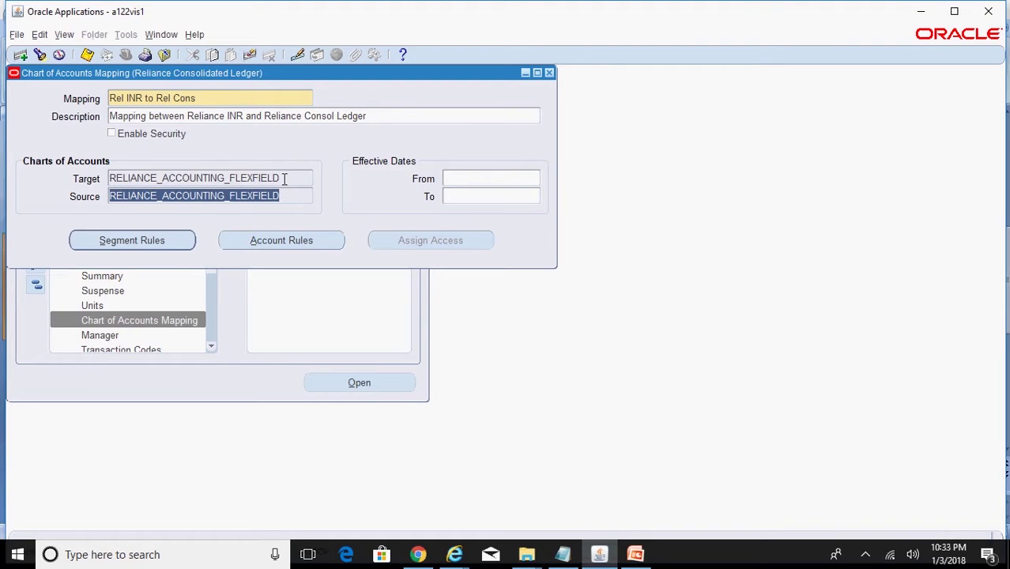
pyautogui.doubleClick(283, 178)
pyautogui.doubleClick(287, 199)
# - Open the mapping's segment rules and review the action and source segment for each target segment from Company to Intercompany
pyautogui.click(185, 241)
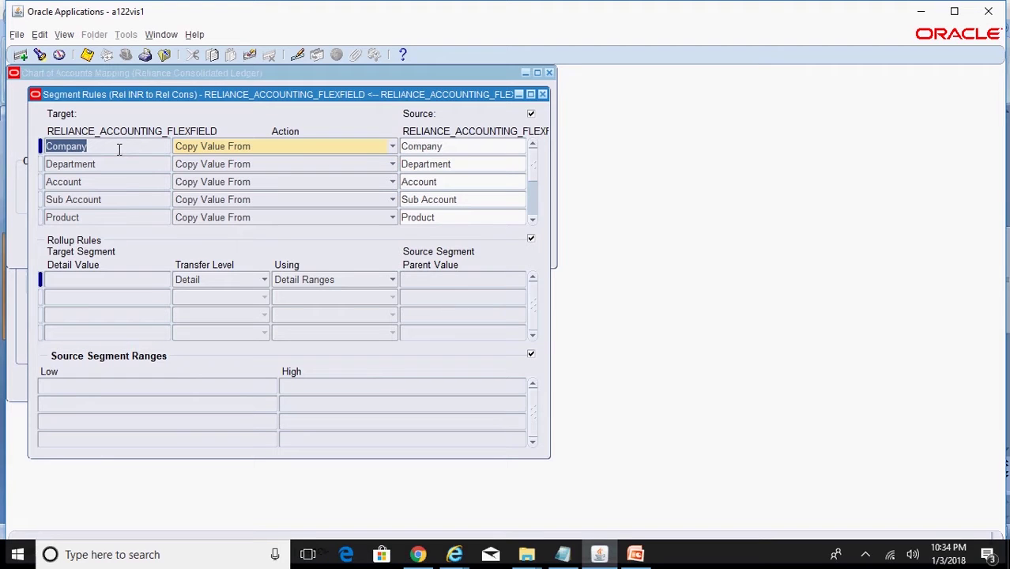
pyautogui.click(462, 149)
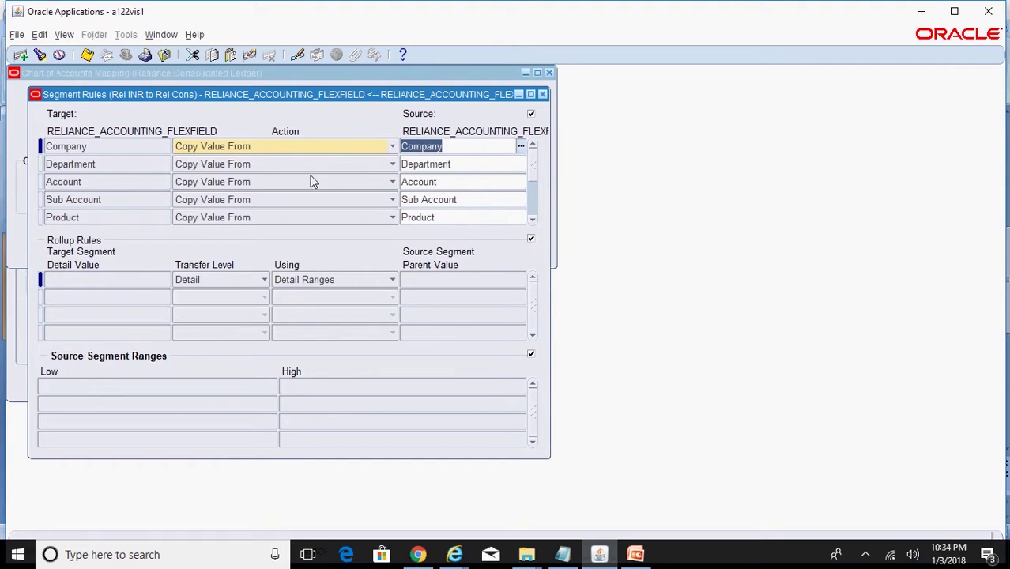
pyautogui.click(532, 222)
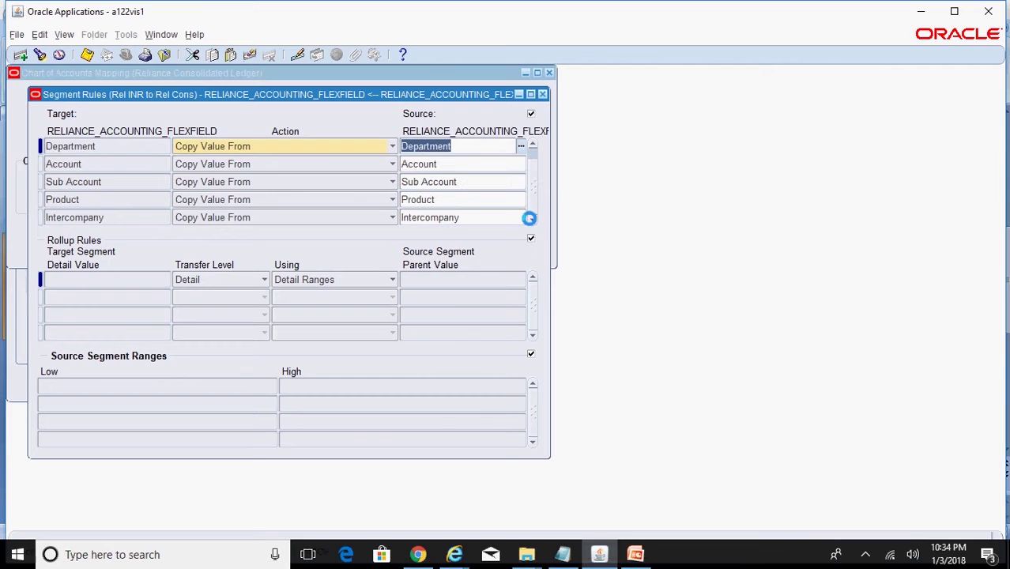
pyautogui.click(533, 147)
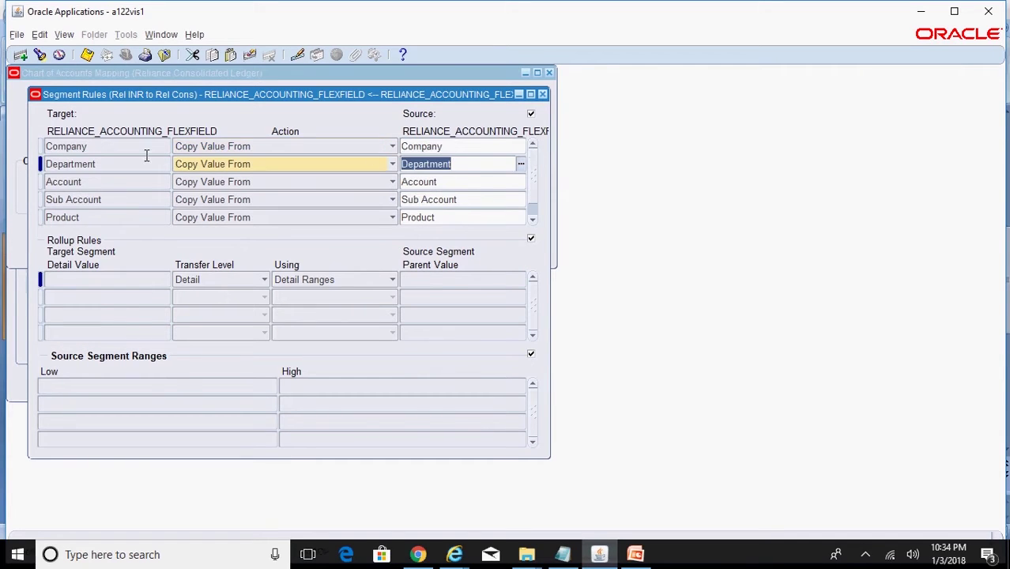
pyautogui.click(100, 216)
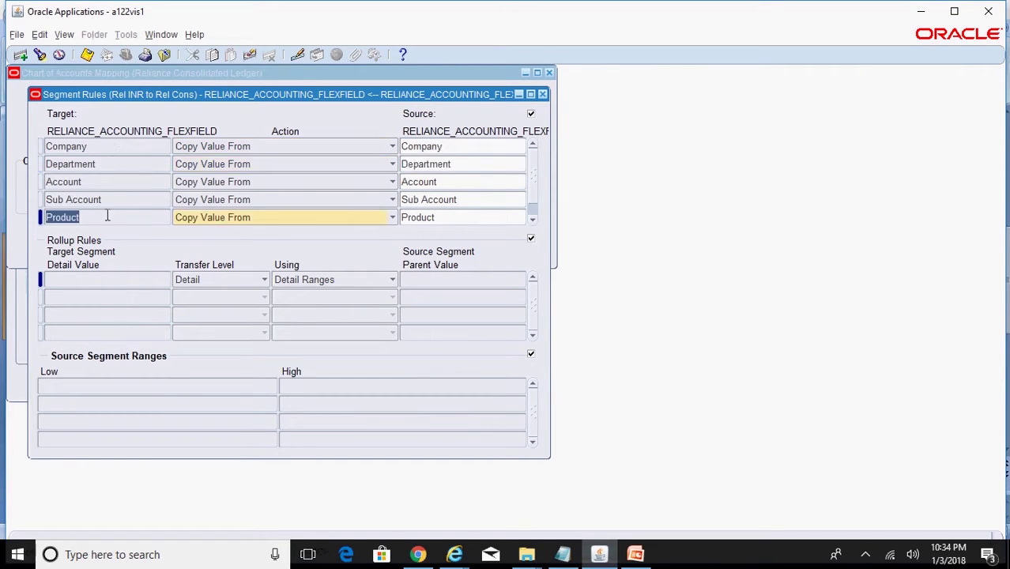
pyautogui.click(533, 221)
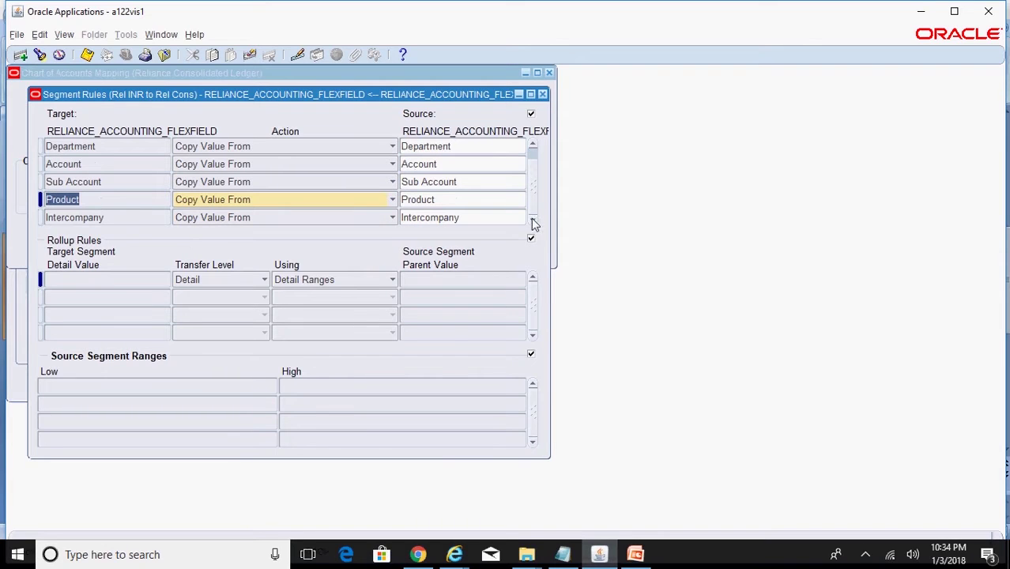
# - Set the Company segment's action to Assign Single Value with company 01, Reliance Communications, as the source value
pyautogui.click(127, 217)
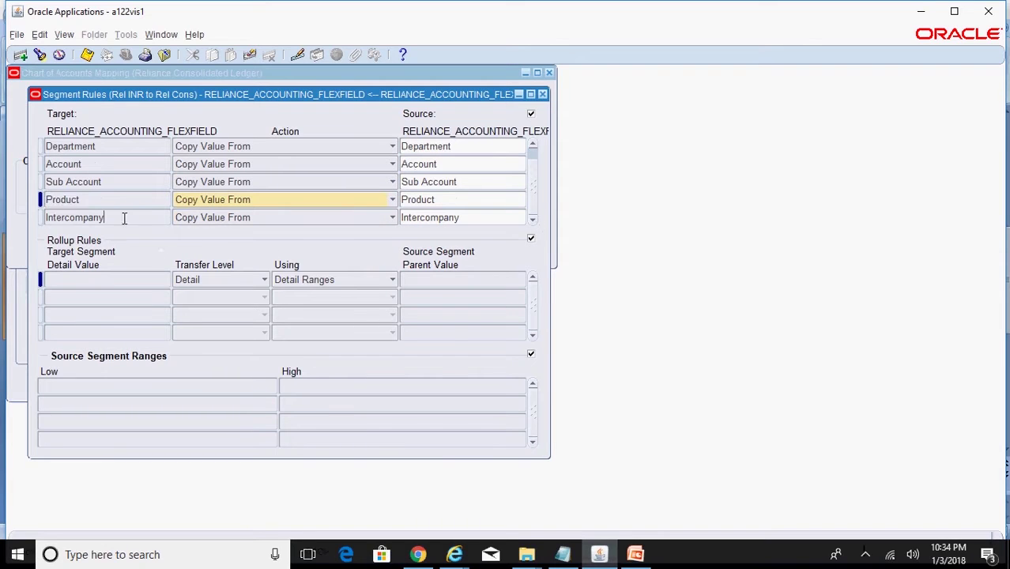
pyautogui.click(533, 147)
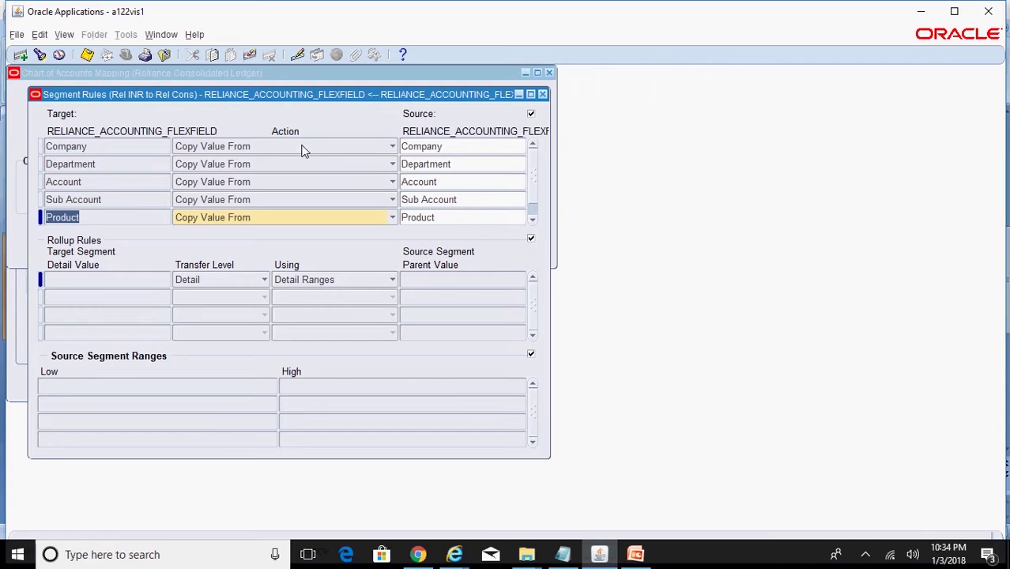
pyautogui.click(462, 146)
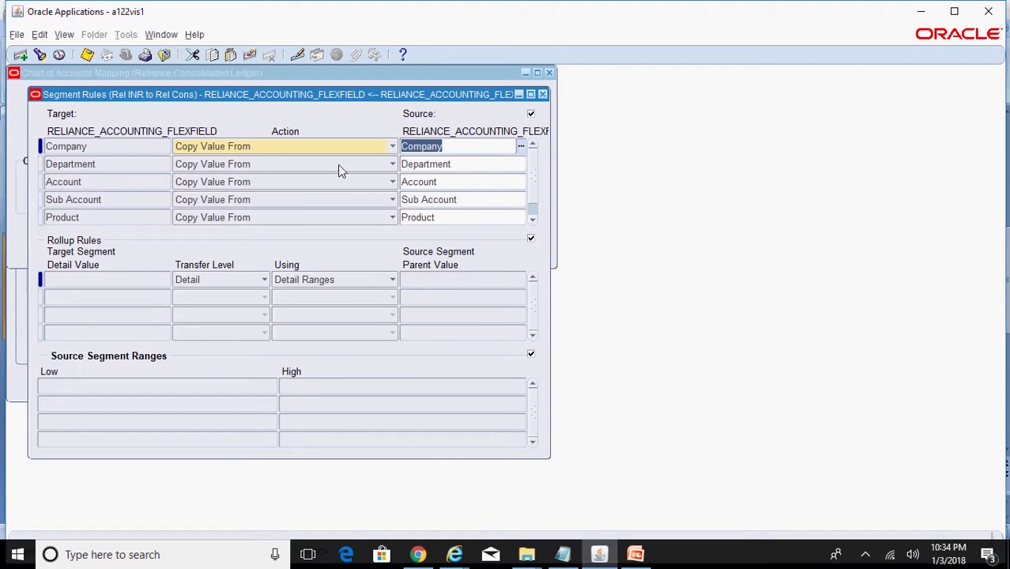
pyautogui.click(392, 147)
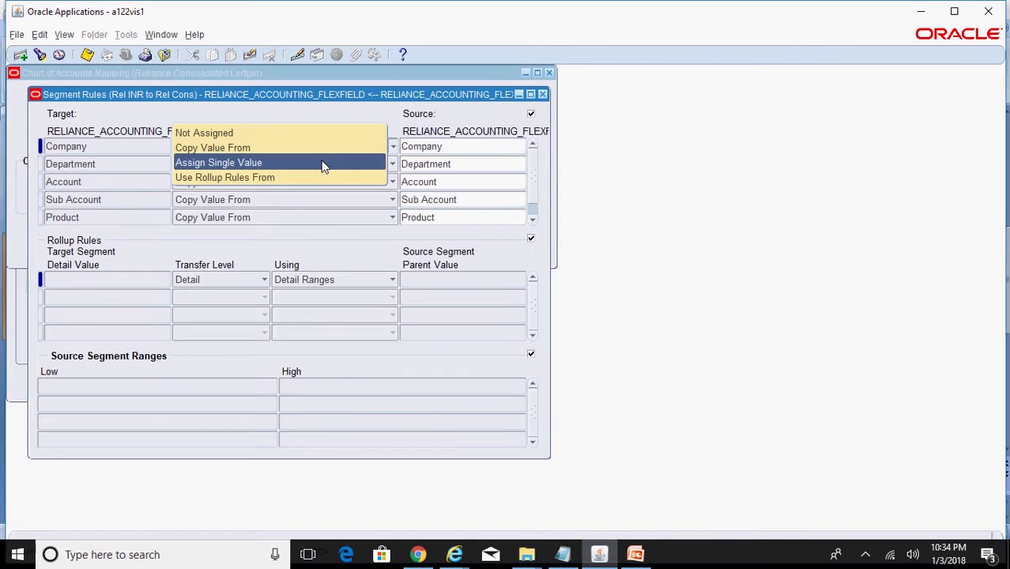
pyautogui.click(320, 162)
pyautogui.click(422, 146)
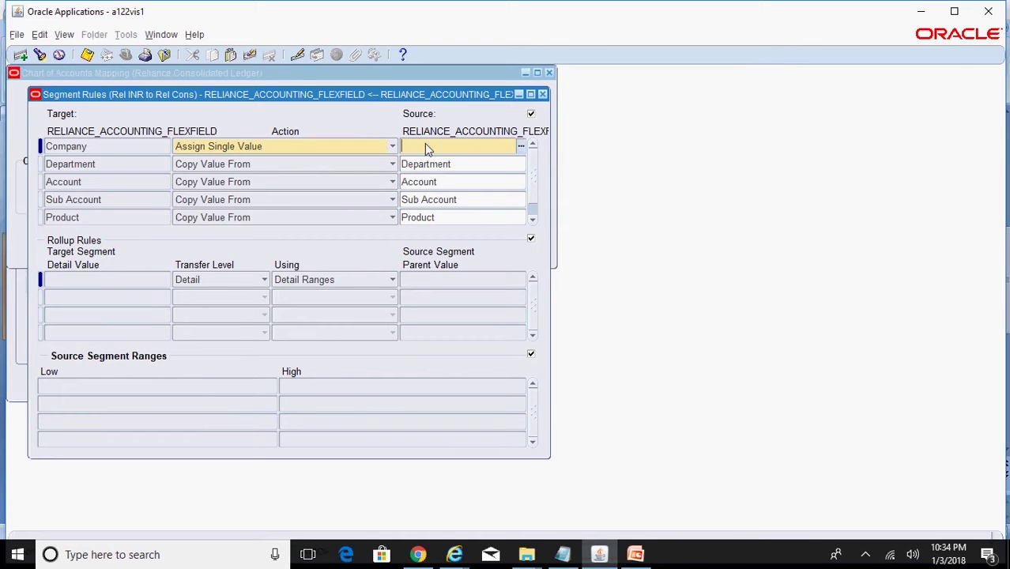
pyautogui.click(521, 148)
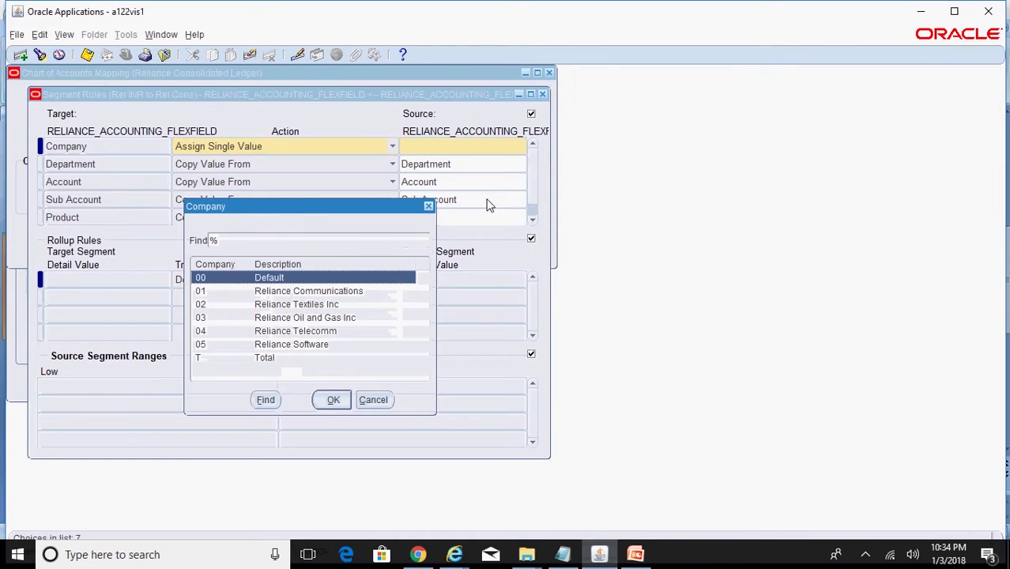
pyautogui.click(343, 293)
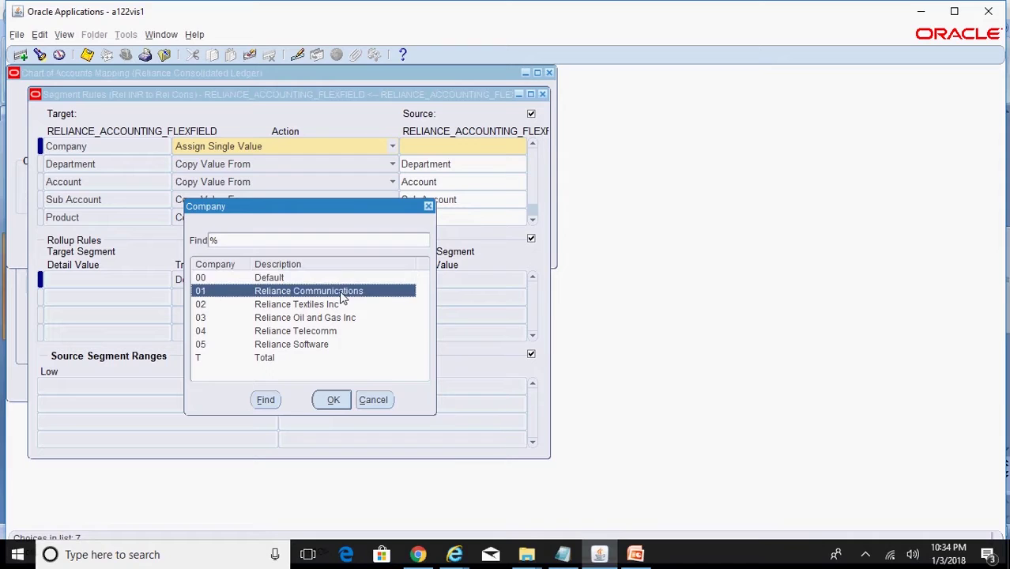
pyautogui.click(333, 399)
pyautogui.click(421, 151)
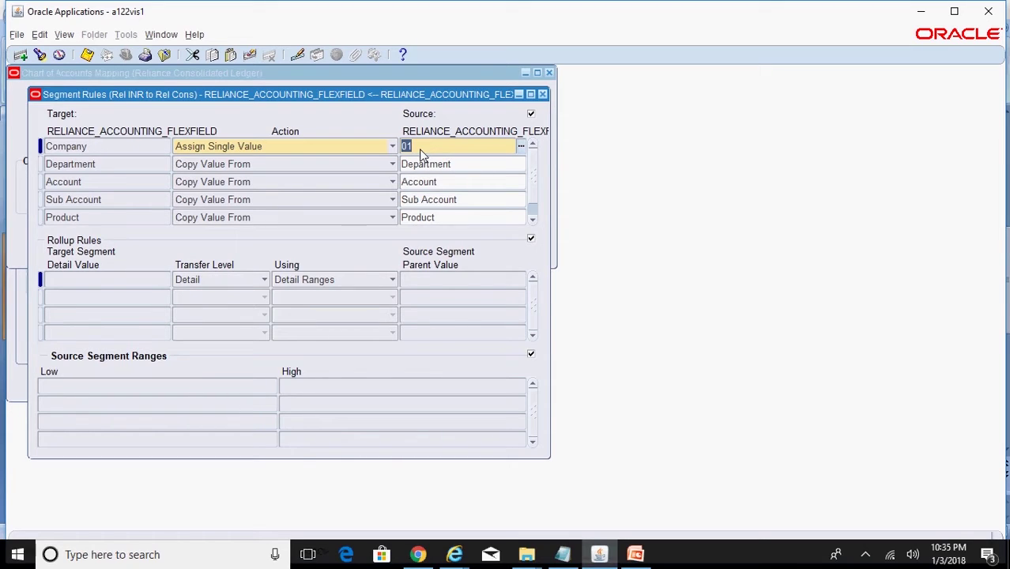
# - Change the Company segment's action to Use Rollup Rules From with Company as the source segment
pyautogui.click(392, 146)
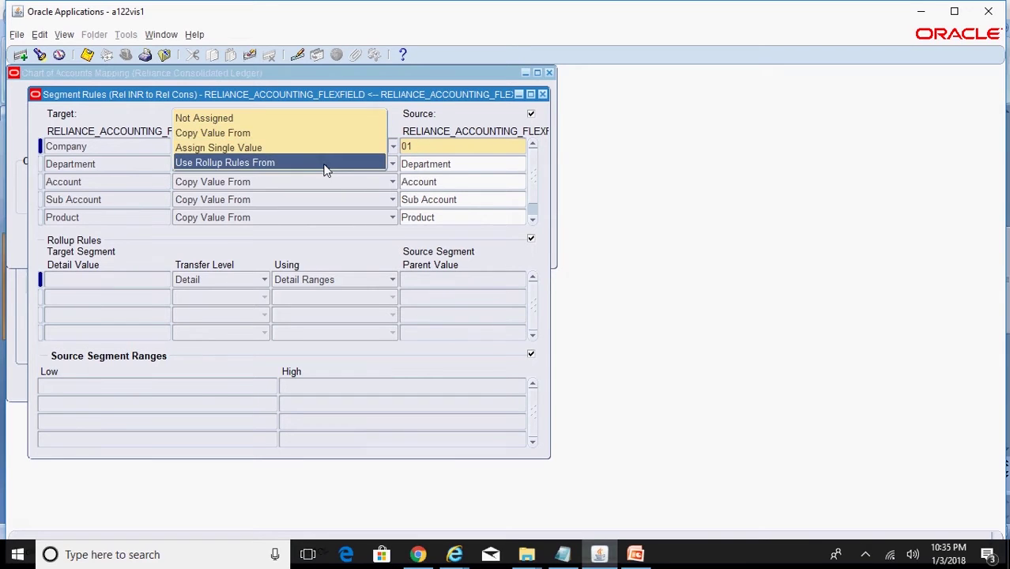
pyautogui.click(322, 163)
pyautogui.click(414, 152)
pyautogui.write('company')
pyautogui.press('Tab')
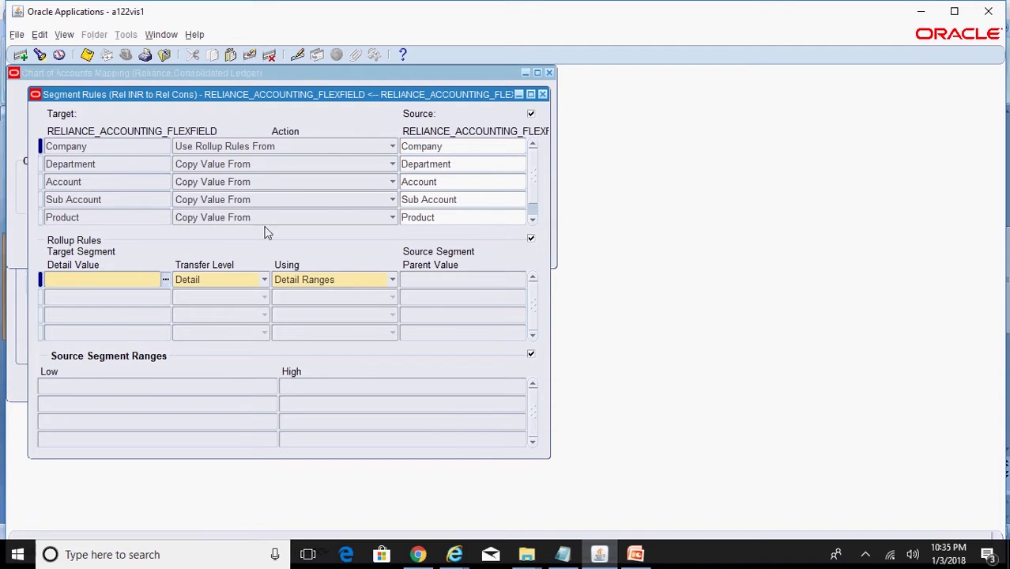
# - Add a Company rollup rule with target detail value 01 and source range 01 to 02, and save it
pyautogui.click(166, 281)
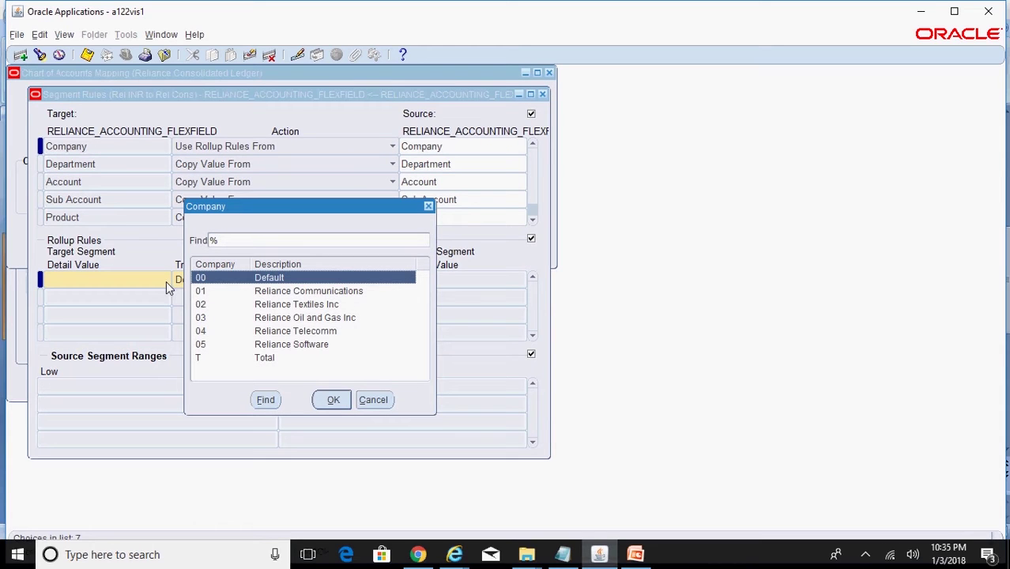
pyautogui.click(228, 294)
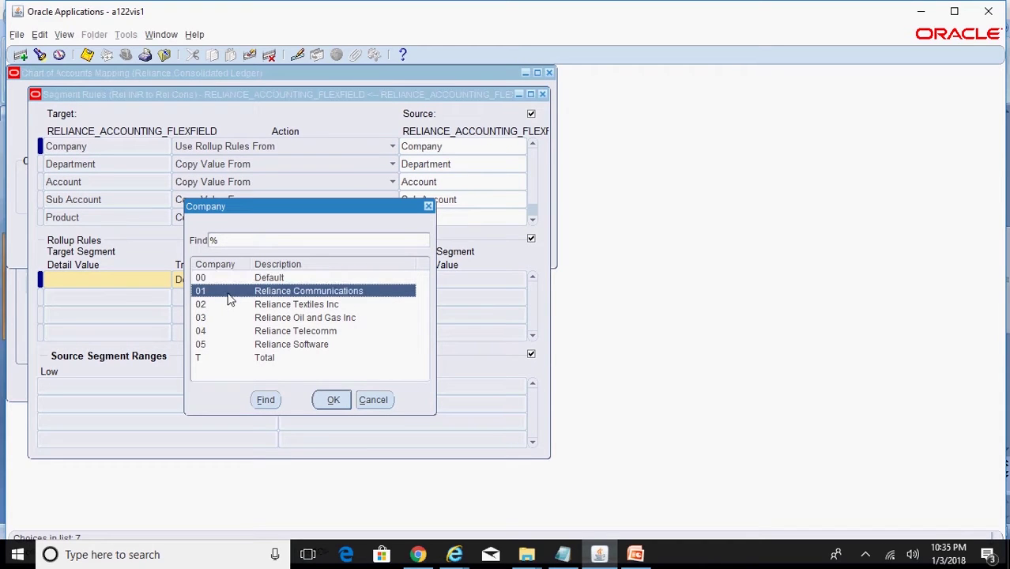
pyautogui.click(332, 400)
pyautogui.click(187, 385)
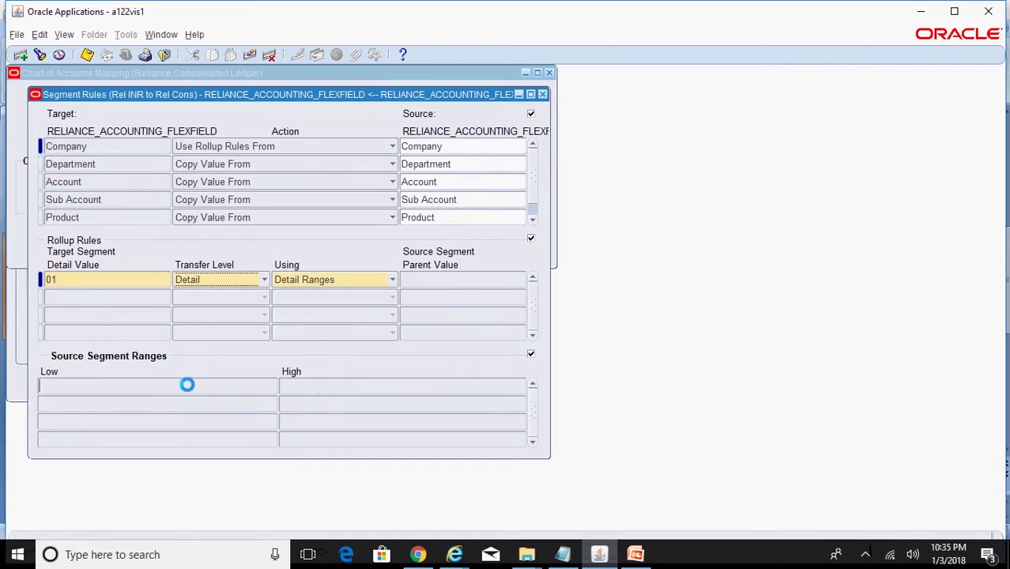
pyautogui.write('01')
pyautogui.press('Tab')
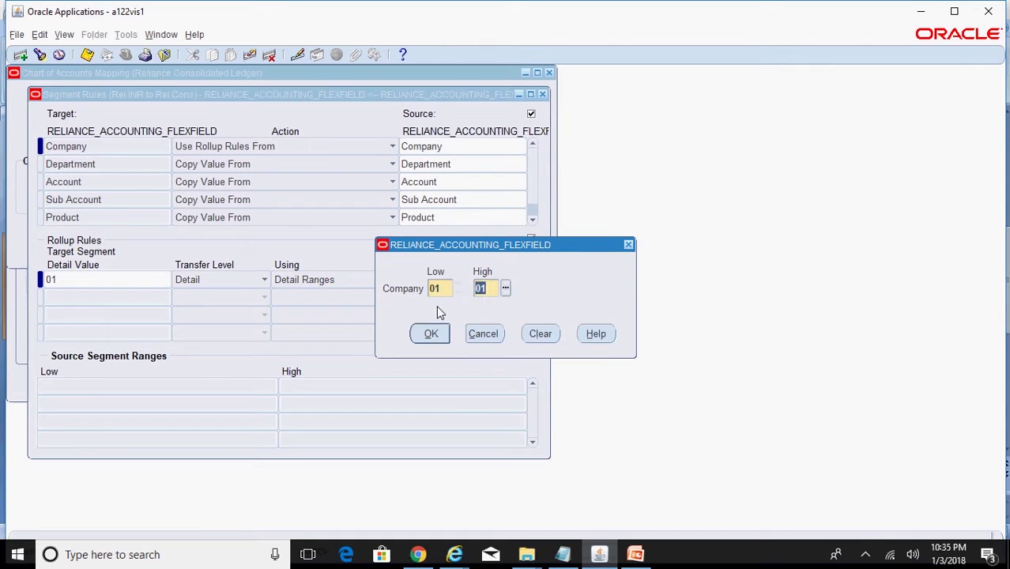
pyautogui.write('02')
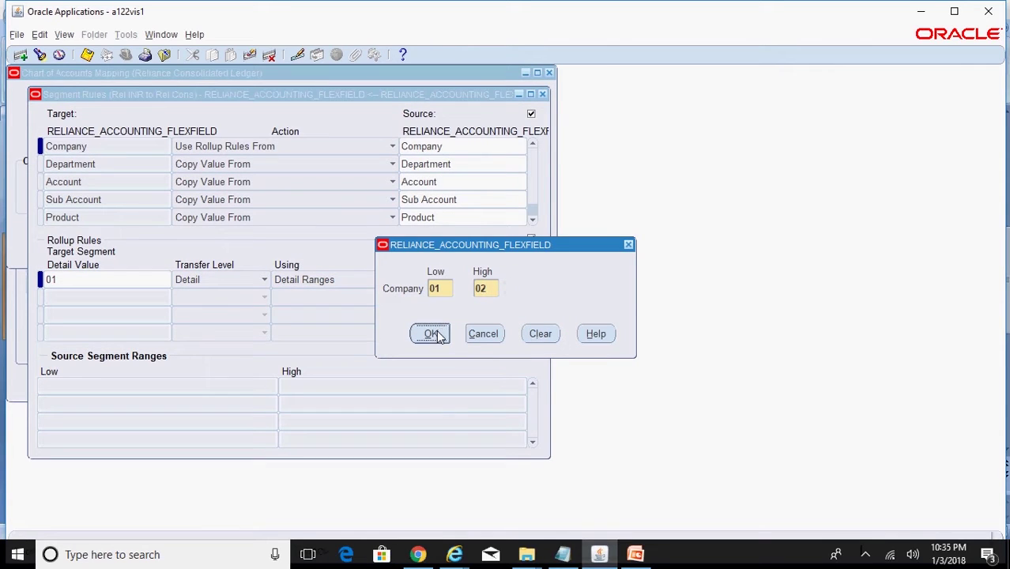
pyautogui.click(437, 333)
pyautogui.click(95, 297)
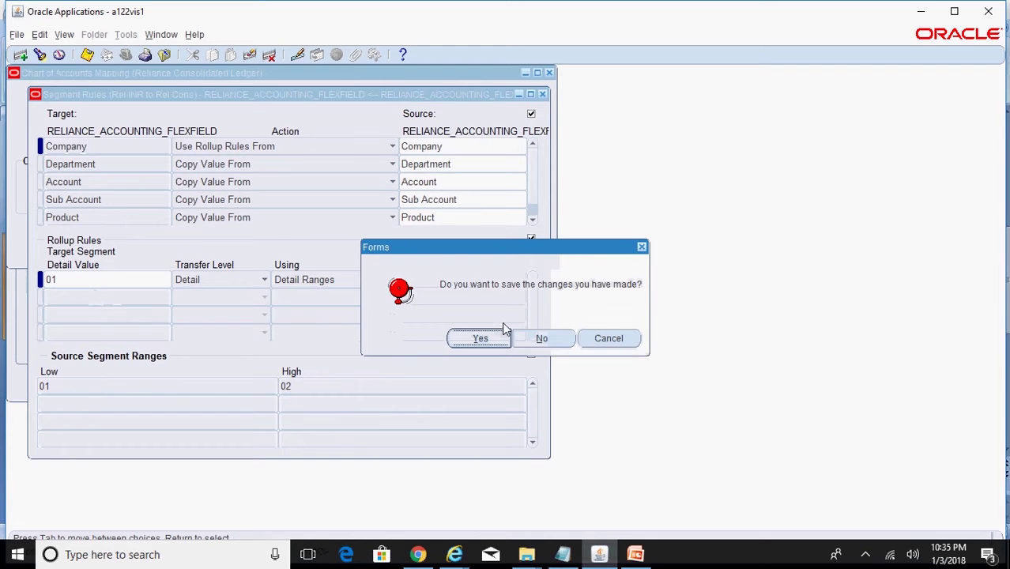
pyautogui.click(480, 338)
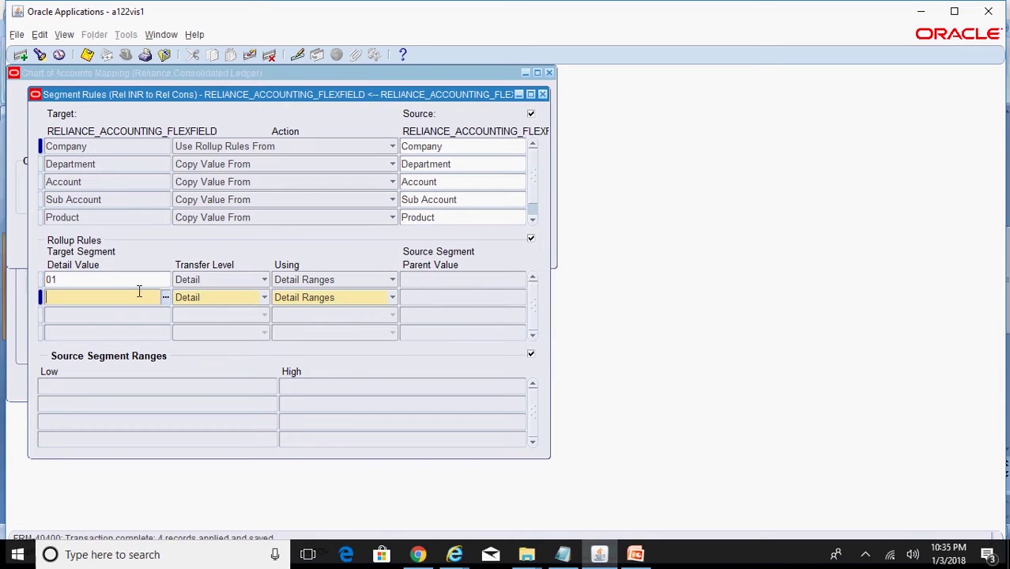
# - Add a second Company rollup rule with target detail value 03 and source range 03 to 04, and save it
pyautogui.write('03')
pyautogui.click(217, 387)
pyautogui.write('03')
pyautogui.press('Tab')
pyautogui.write('04')
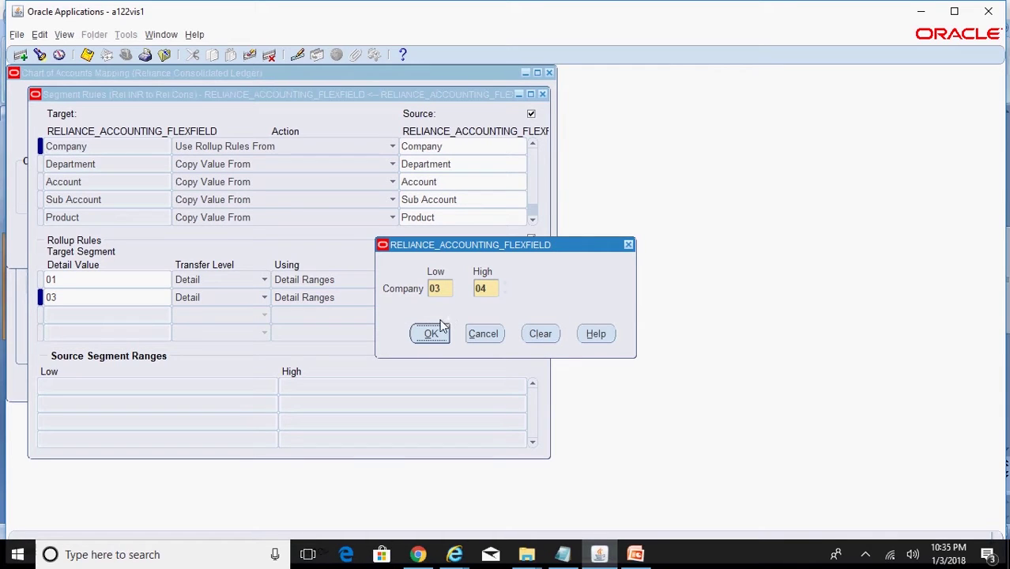
pyautogui.click(437, 332)
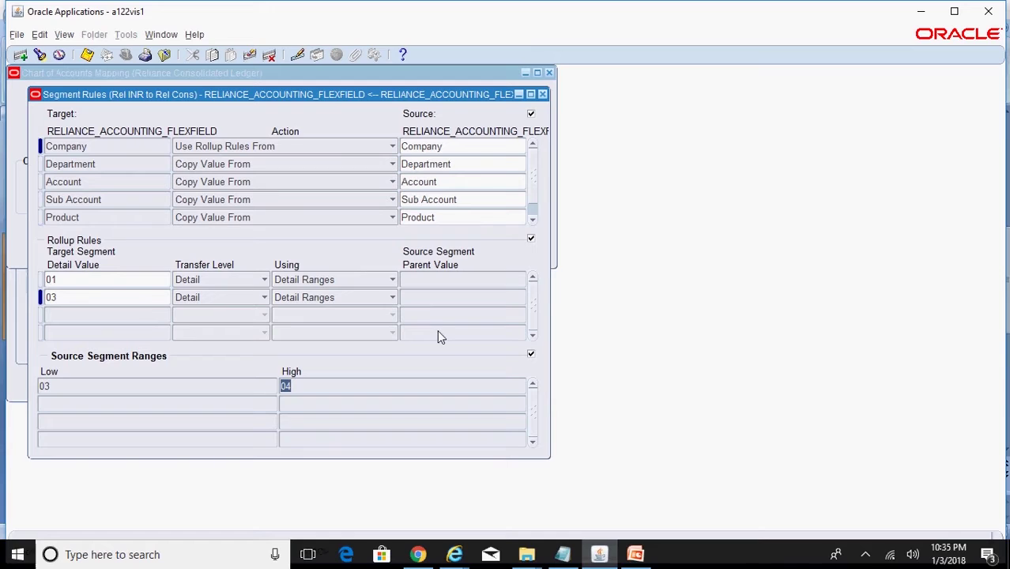
pyautogui.click(118, 297)
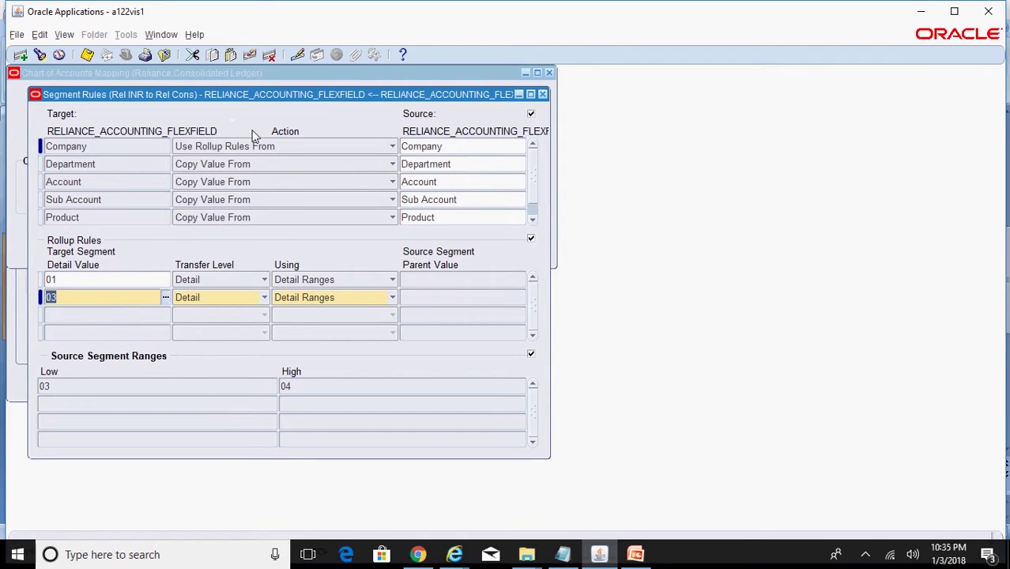
pyautogui.hotkey('ctrl', 's')
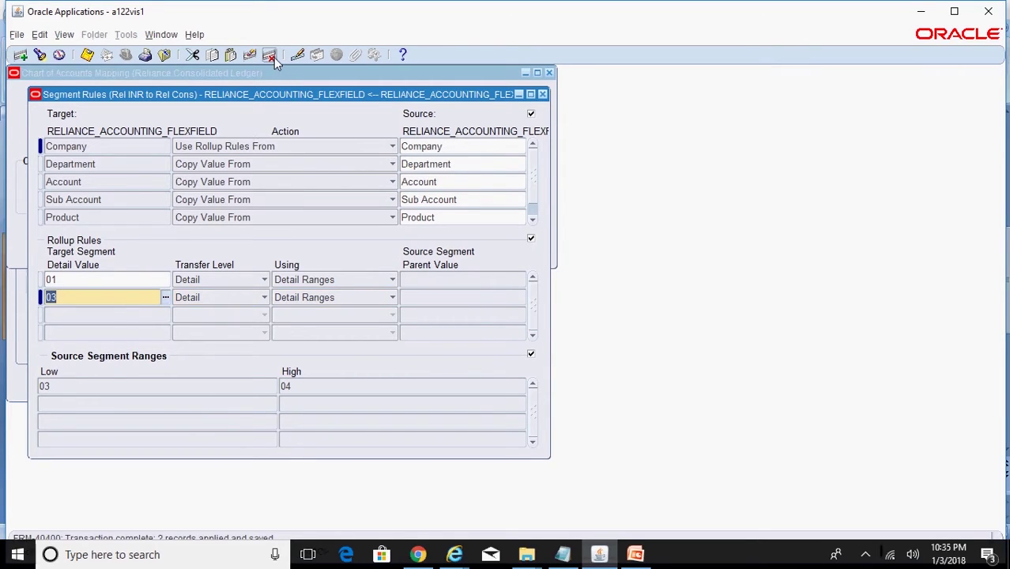
# - Delete both Company rollup rules, first the one for 03 and then the one for 01
pyautogui.click(270, 56)
pyautogui.click(615, 324)
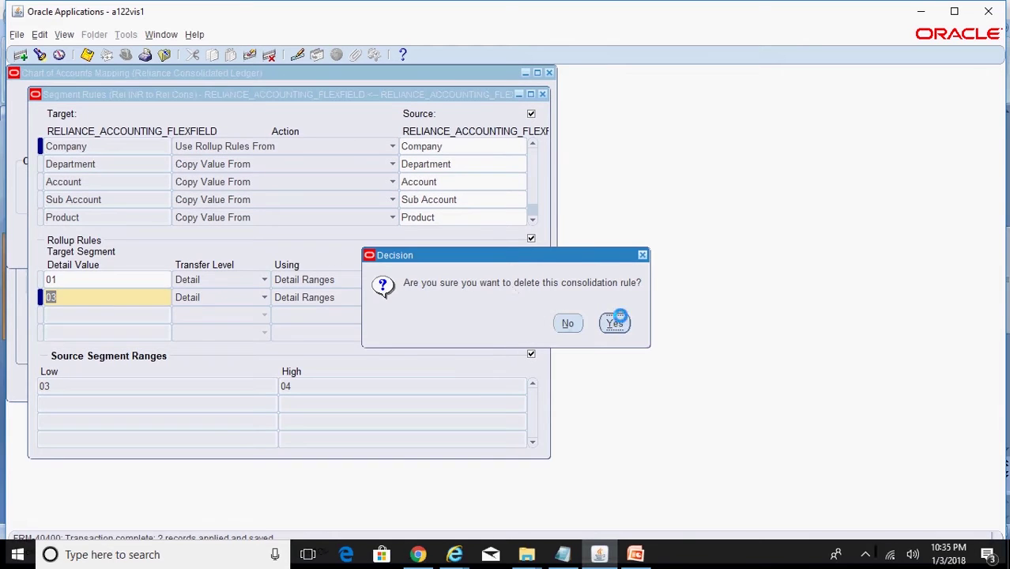
pyautogui.click(269, 55)
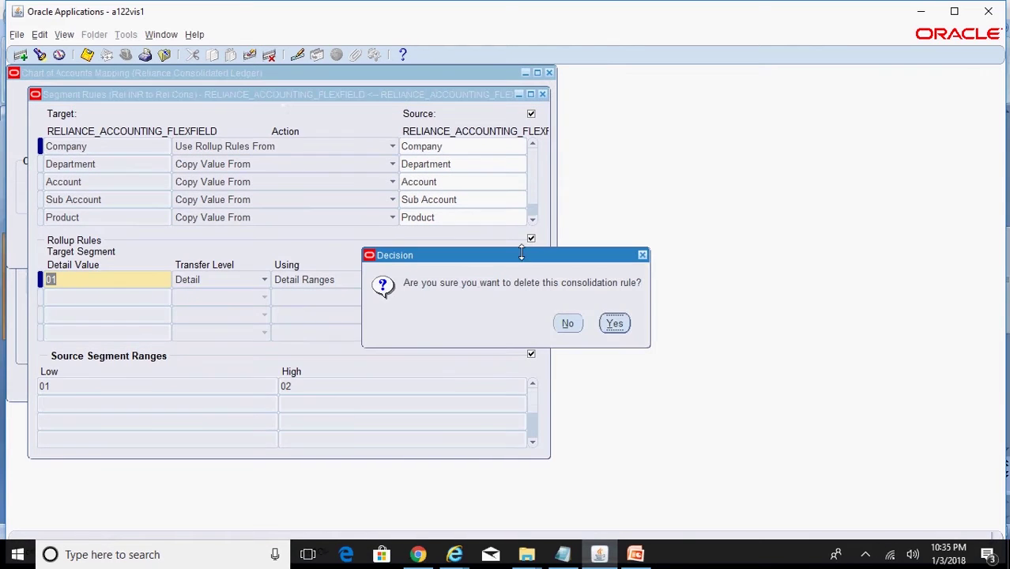
pyautogui.click(610, 321)
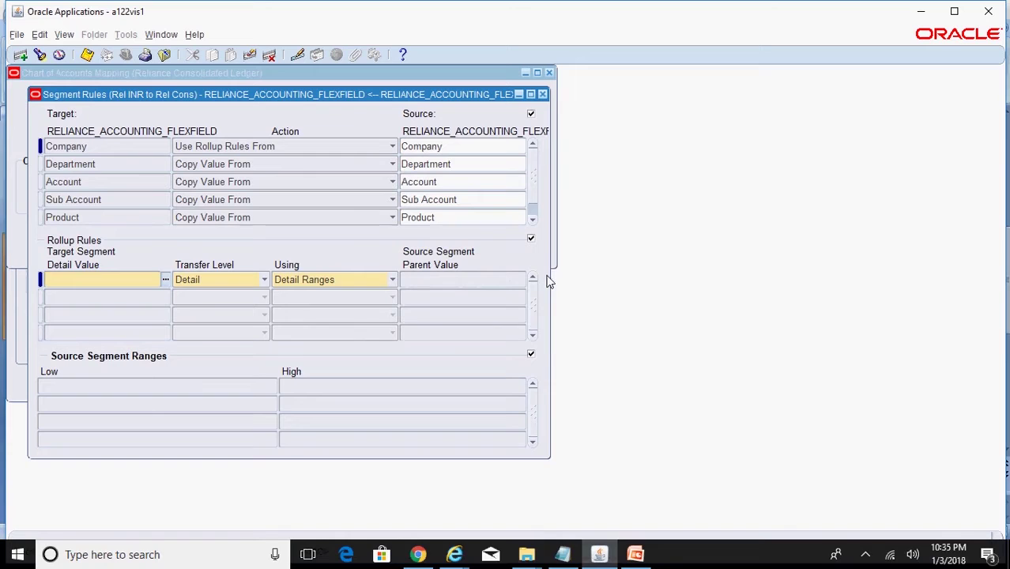
# - Set the Company segment's action to Copy Value From with Company as the source segment, and save the segment rules
pyautogui.click(392, 147)
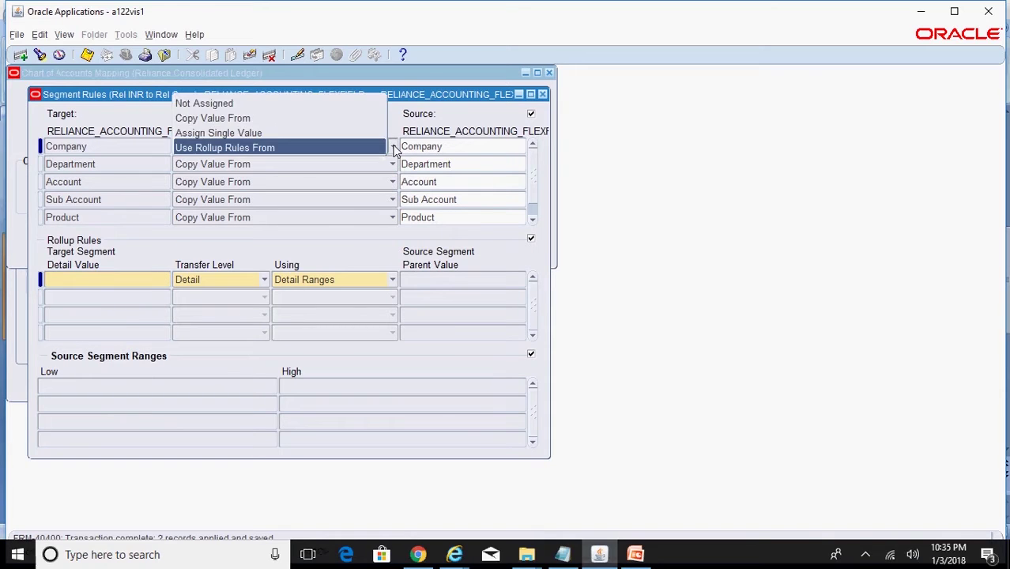
pyautogui.click(325, 120)
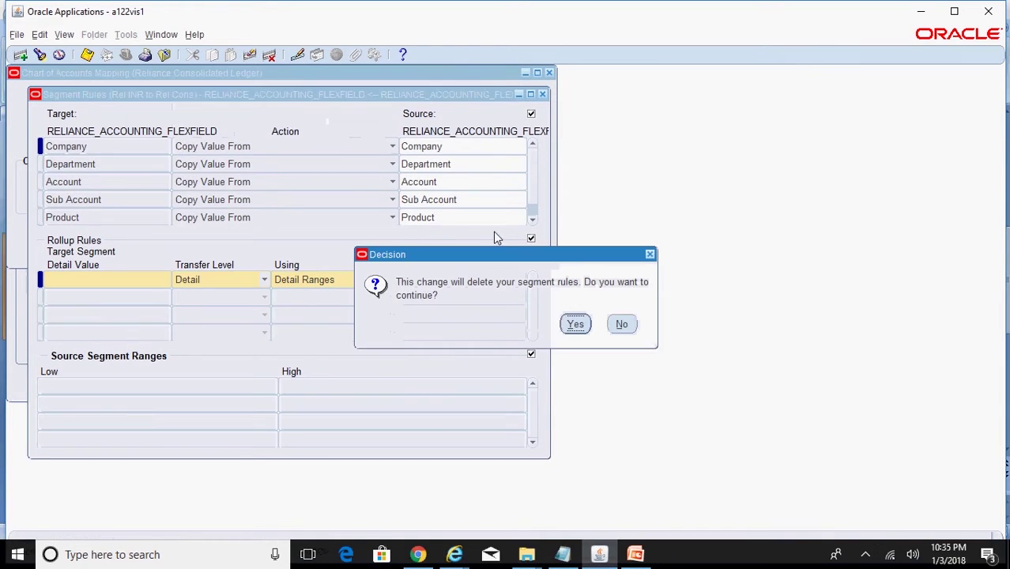
pyautogui.click(578, 325)
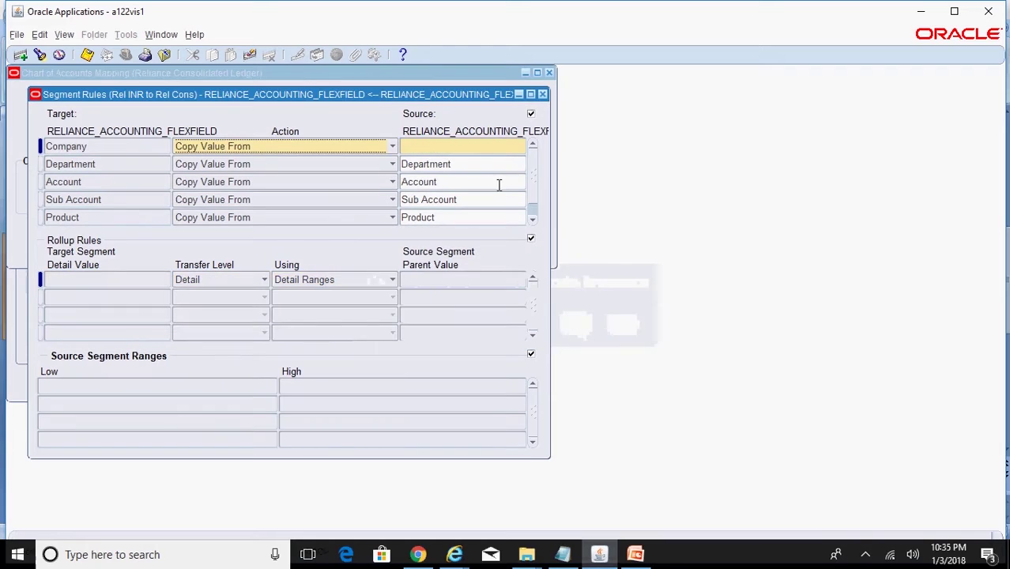
pyautogui.write('company')
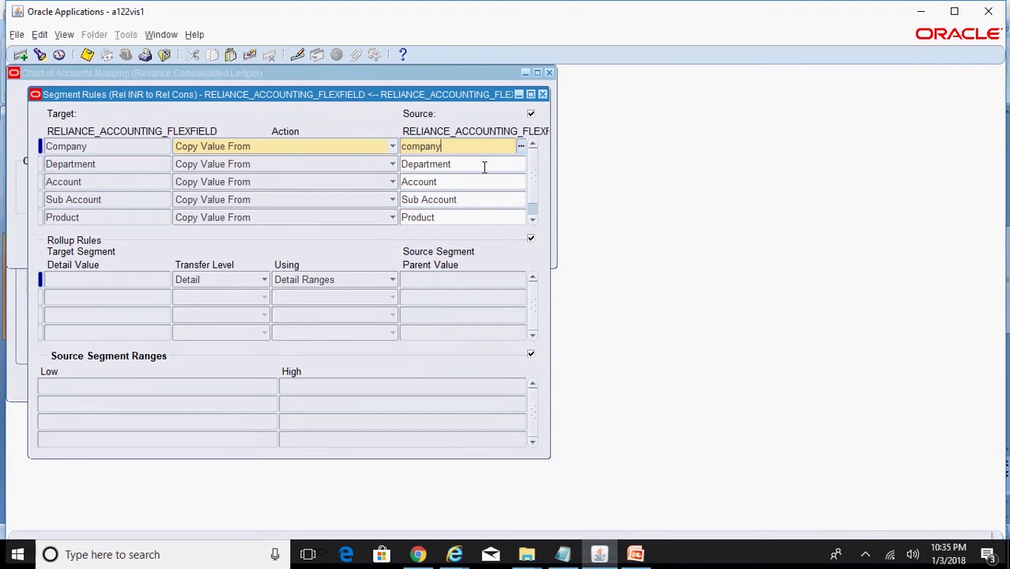
pyautogui.press('Down')
pyautogui.click(460, 152)
pyautogui.hotkey('ctrl', 's')
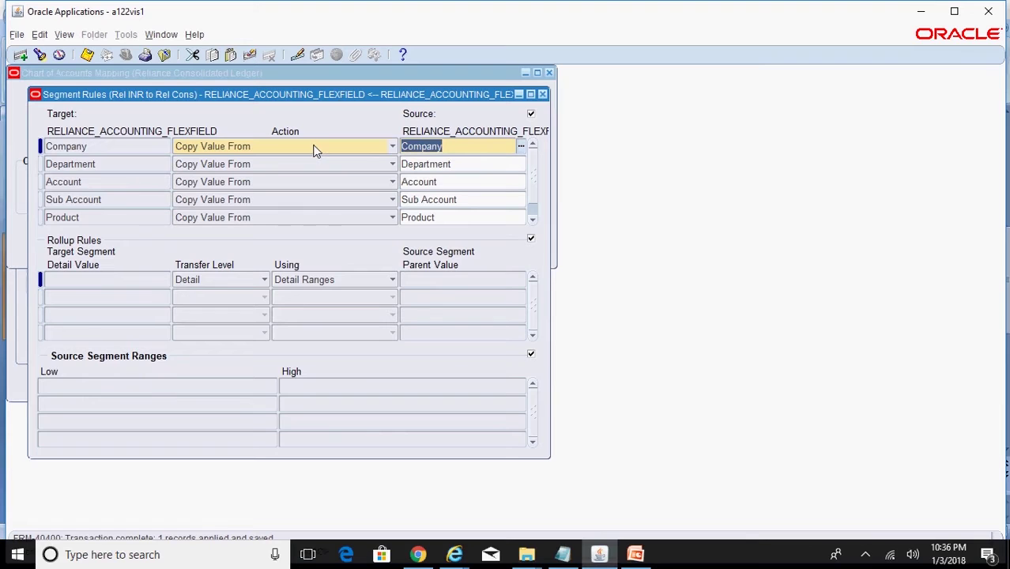
# - Move the Segment Rules window aside, check the remaining segments down to Intercompany, and close the window
pyautogui.moveTo(399, 95); pyautogui.dragTo(679, 125)
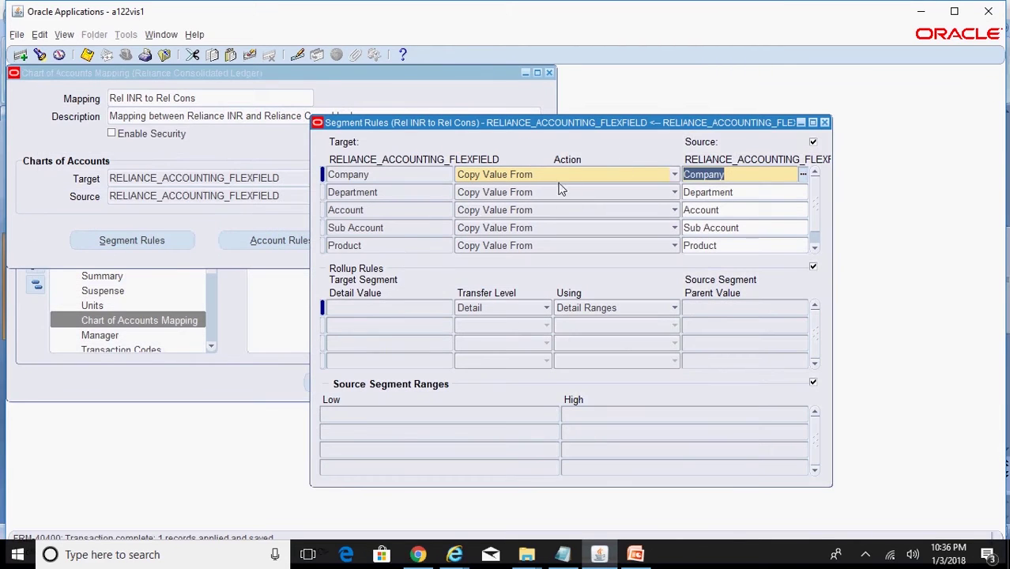
pyautogui.click(814, 248)
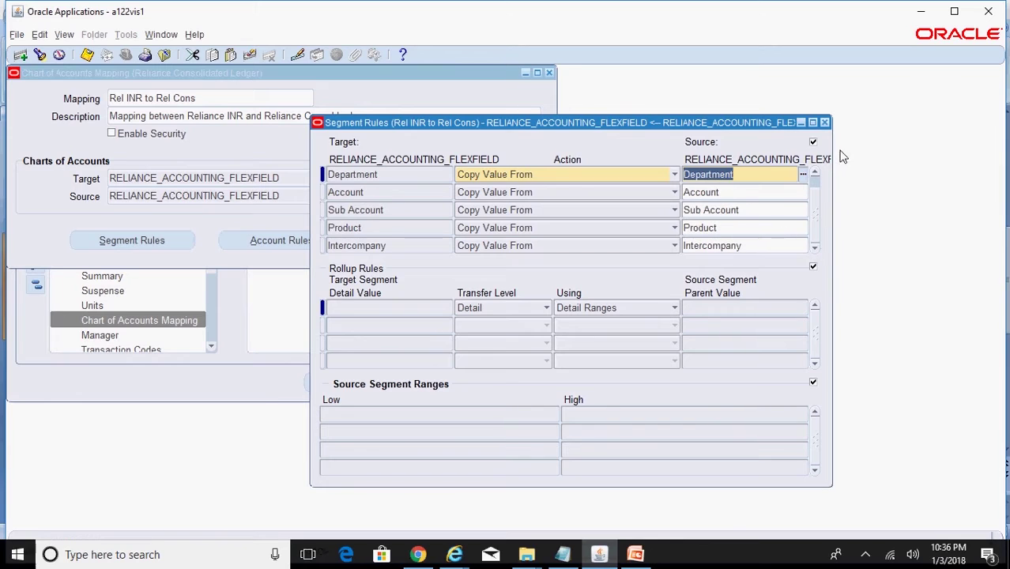
pyautogui.click(824, 122)
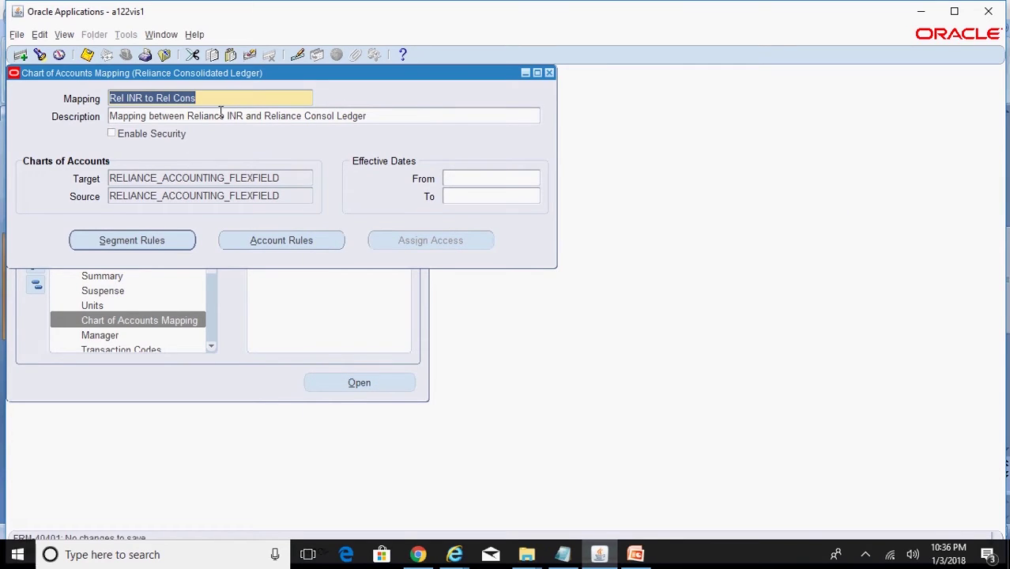
# - Query the chart of accounts mapping named Rel USD to Rel Cons
pyautogui.press('F11')
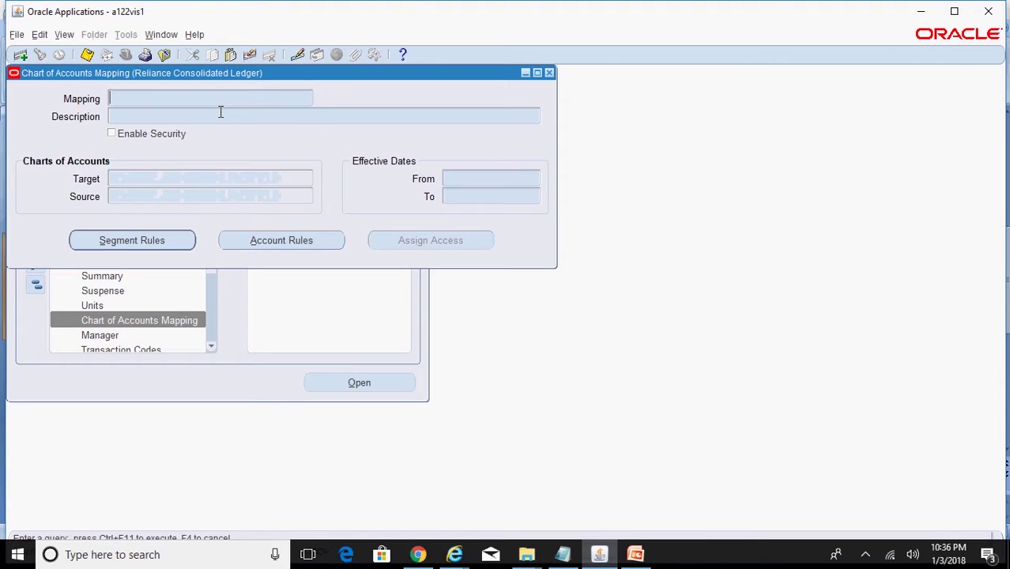
pyautogui.hotkey('ctrl', 'v')
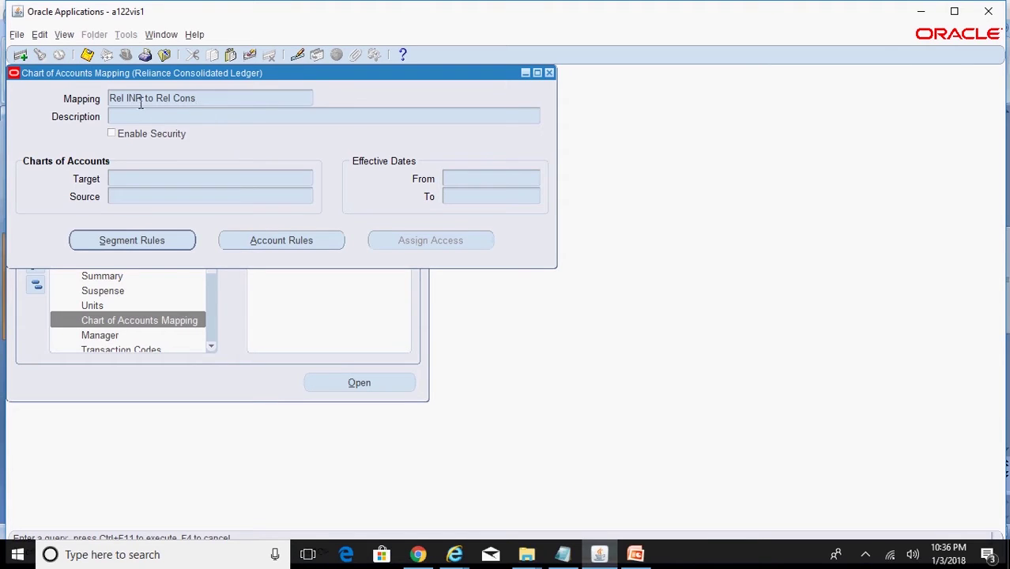
pyautogui.hotkey('shift', 'Left')
pyautogui.hotkey('shift', 'Left')
pyautogui.hotkey('shift', 'Left')
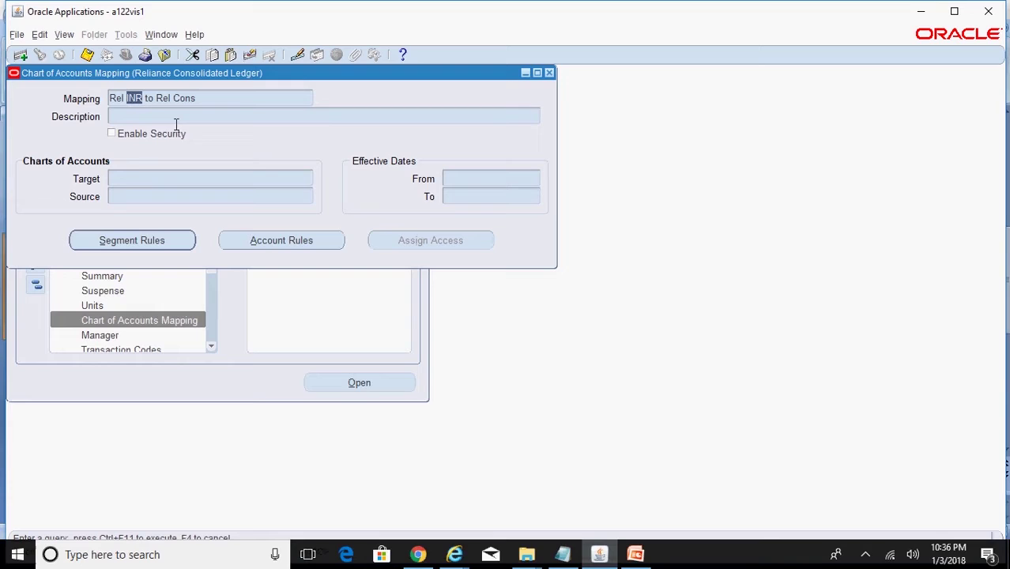
pyautogui.write('USD')
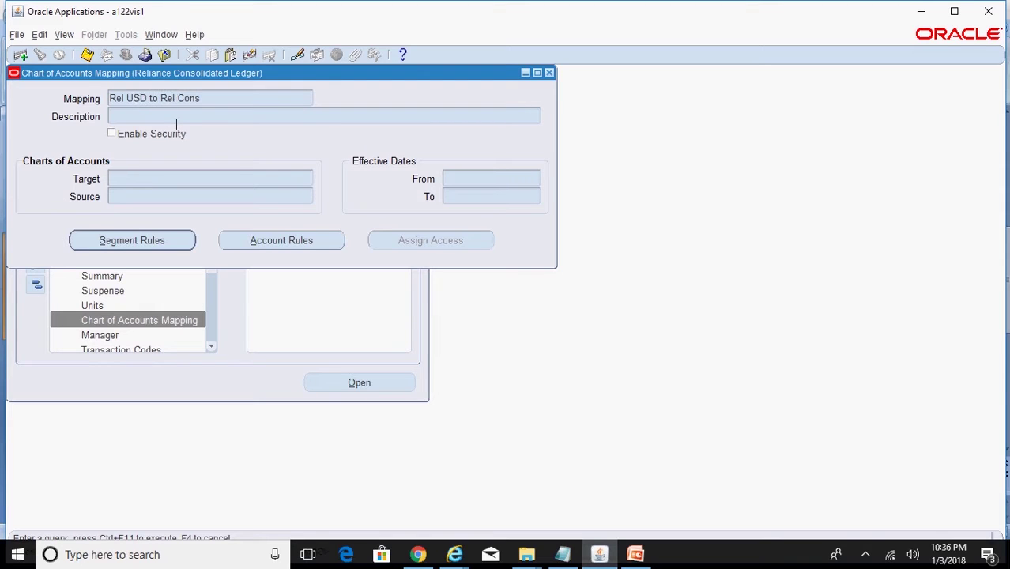
pyautogui.hotkey('ctrl', 'F11')
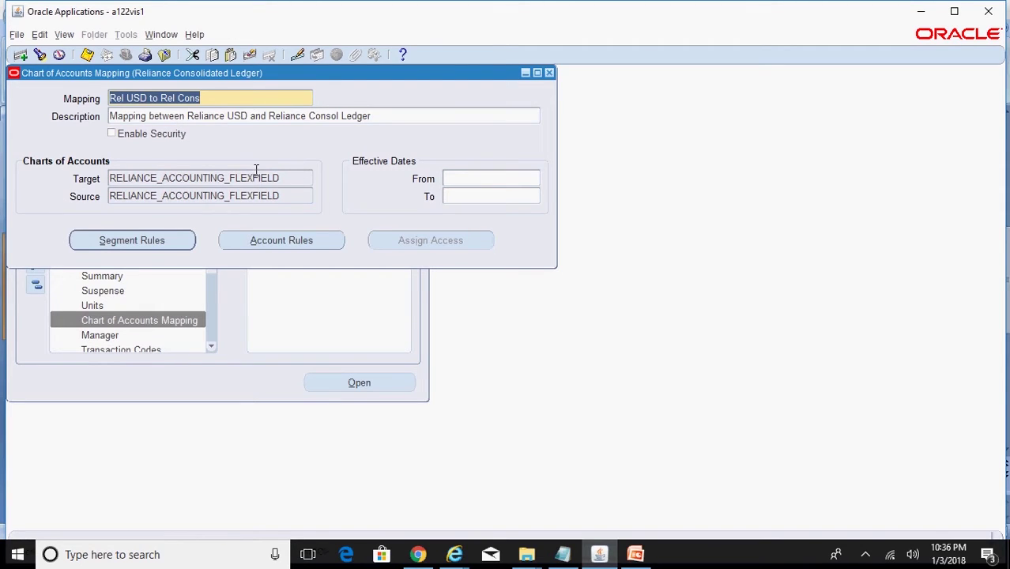
# - Check the Reliance Group ledger hierarchy in PowerPoint and return to Oracle Applications to inspect the mapping's target and source charts of accounts
pyautogui.click(635, 554)
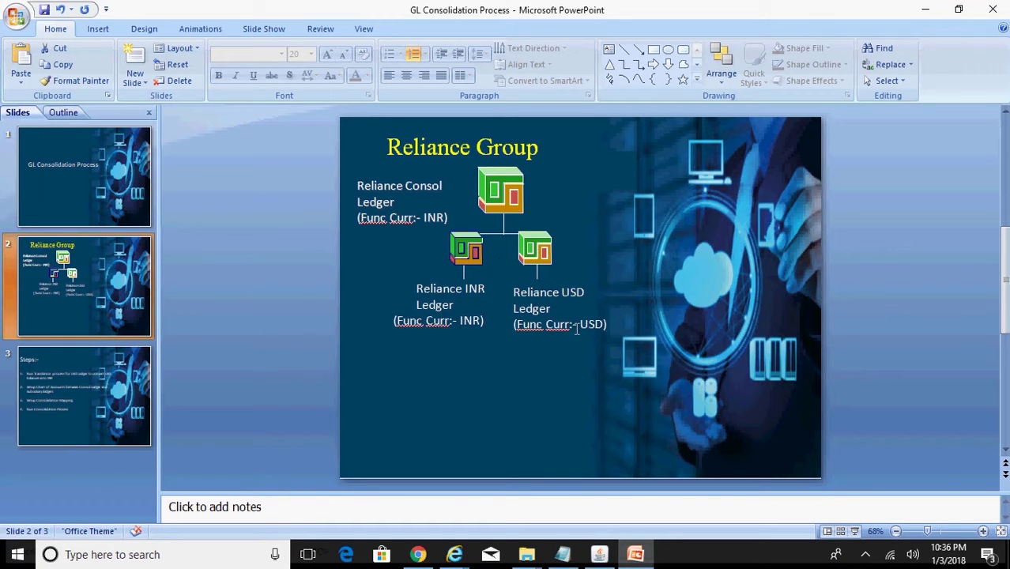
pyautogui.click(599, 553)
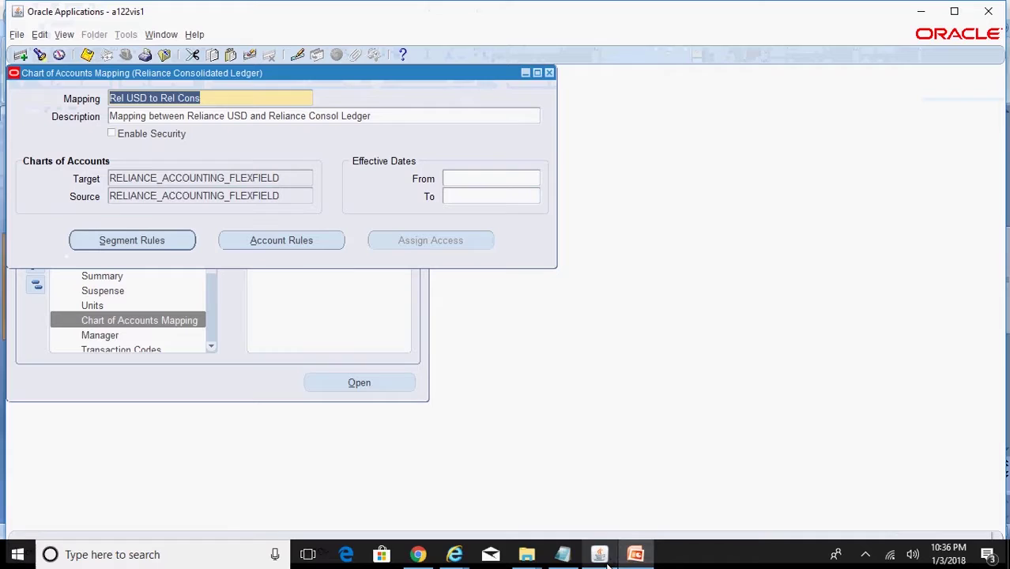
pyautogui.click(287, 178)
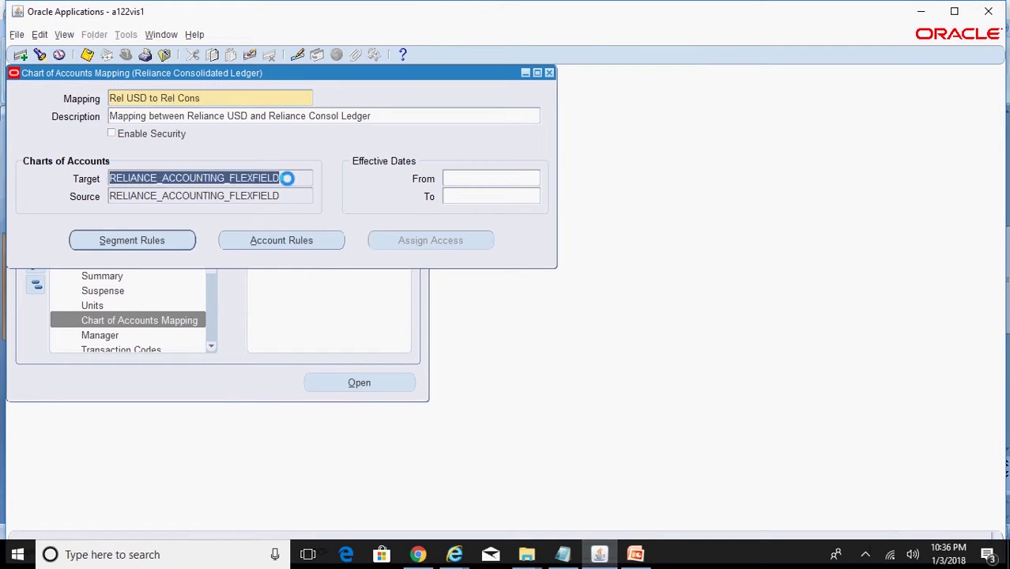
pyautogui.click(284, 195)
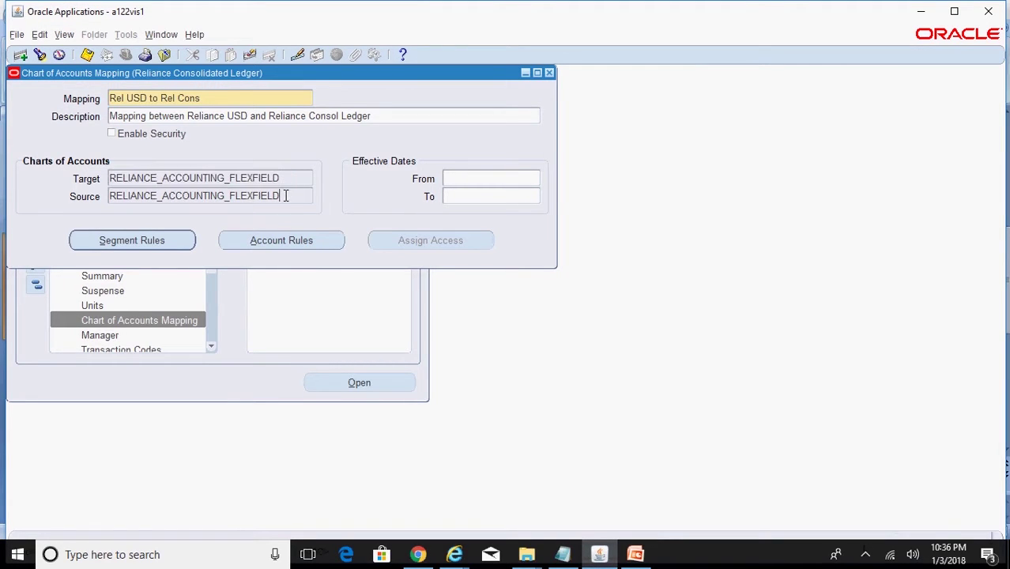
# - Review the USD mapping's segment rules down to Intercompany and the available action options, and close the rules and mapping windows
pyautogui.click(184, 242)
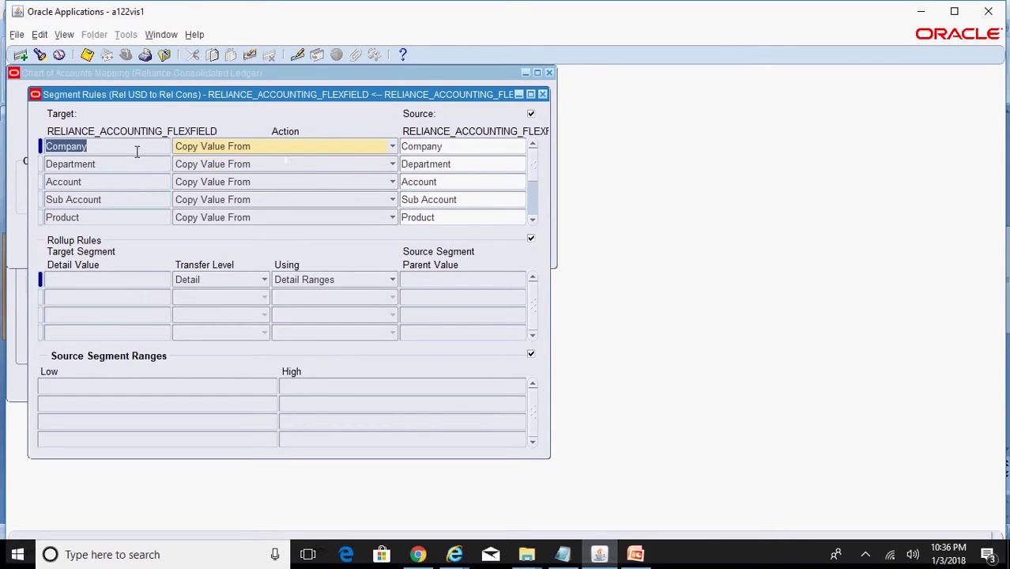
pyautogui.click(533, 215)
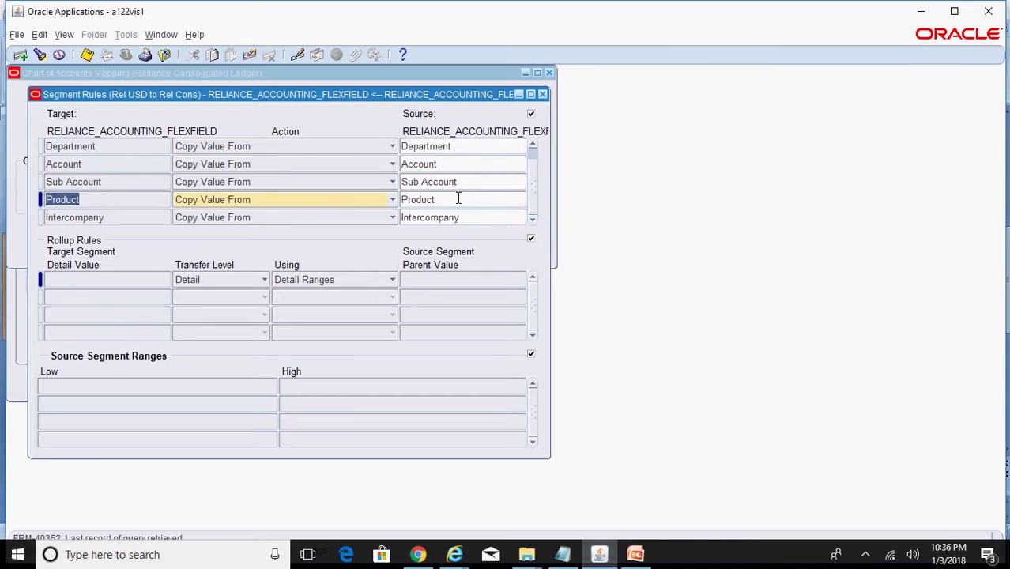
pyautogui.click(386, 148)
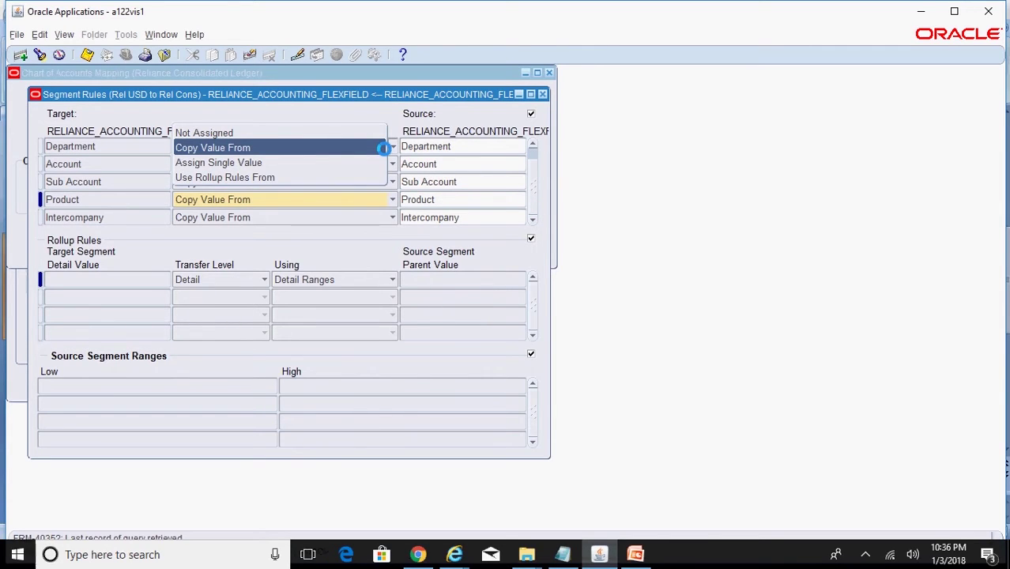
pyautogui.click(542, 95)
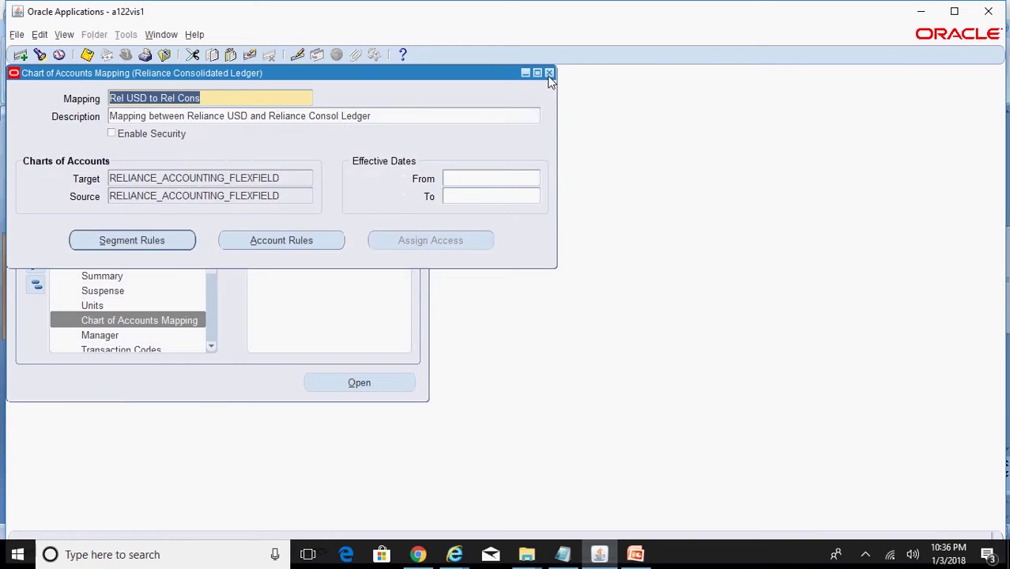
pyautogui.click(549, 72)
# - Switch to PowerPoint and review the consolidation steps slide and the Reliance Group ledger hierarchy slide
pyautogui.click(636, 554)
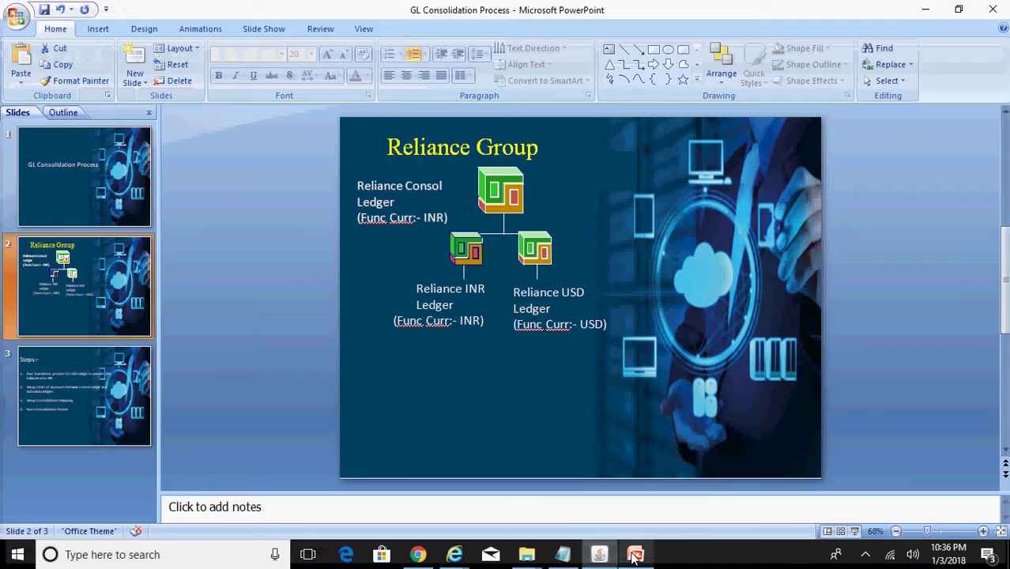
pyautogui.click(121, 408)
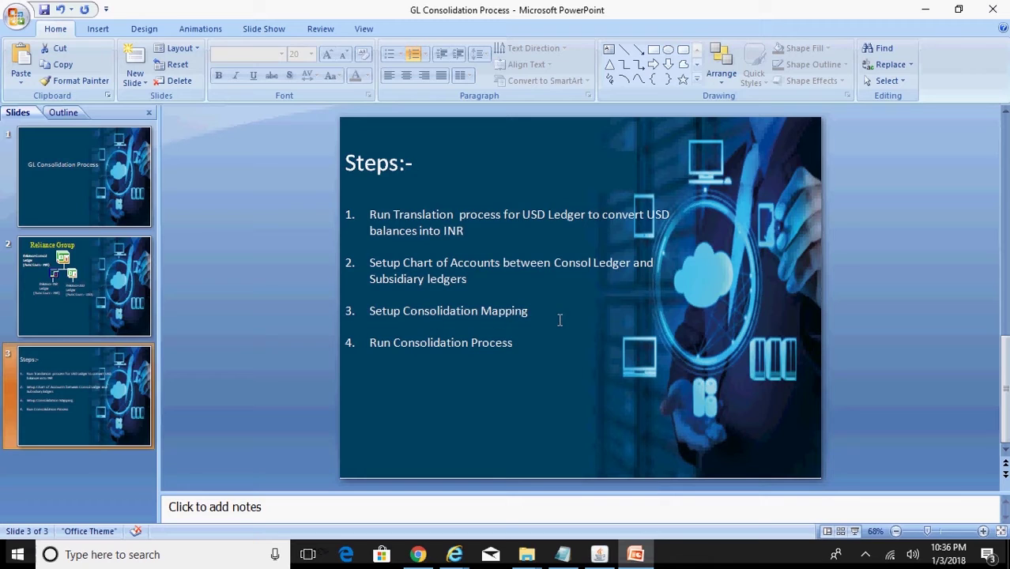
pyautogui.click(120, 303)
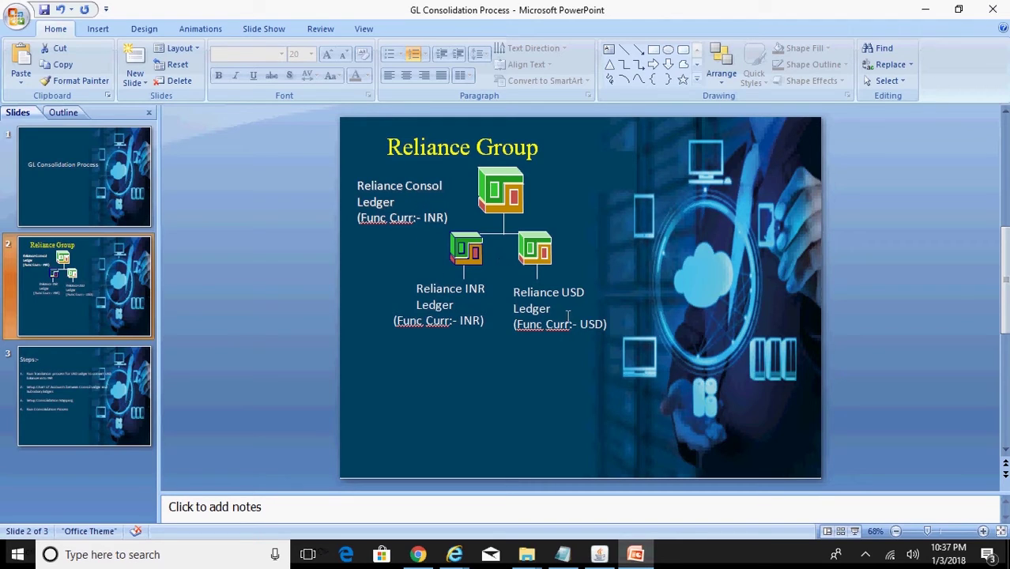
# - Return to Oracle Applications, collapse the navigator's function tree, and open the Consolidation Definition form
pyautogui.click(599, 554)
pyautogui.click(36, 286)
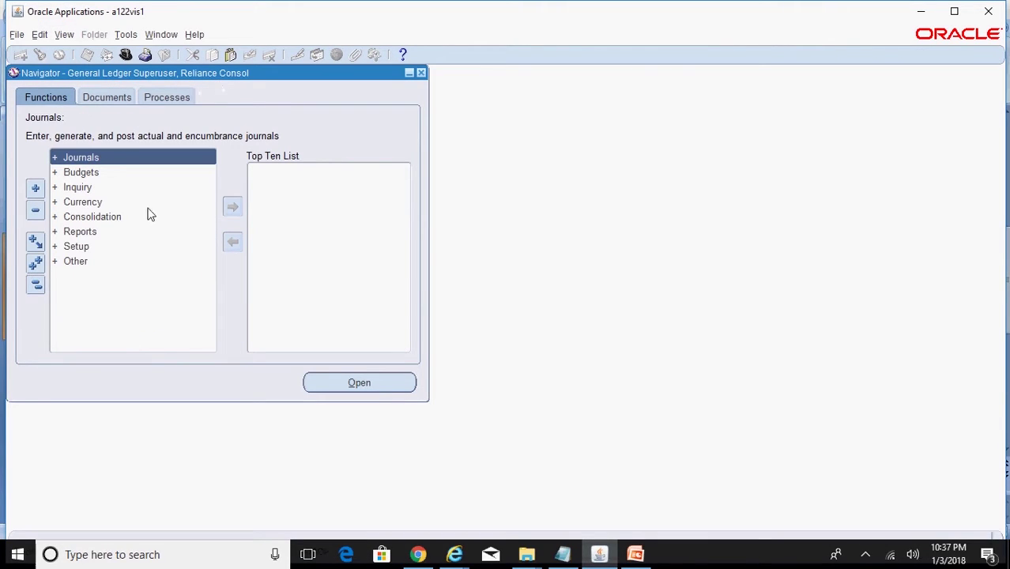
pyautogui.doubleClick(107, 216)
pyautogui.doubleClick(85, 246)
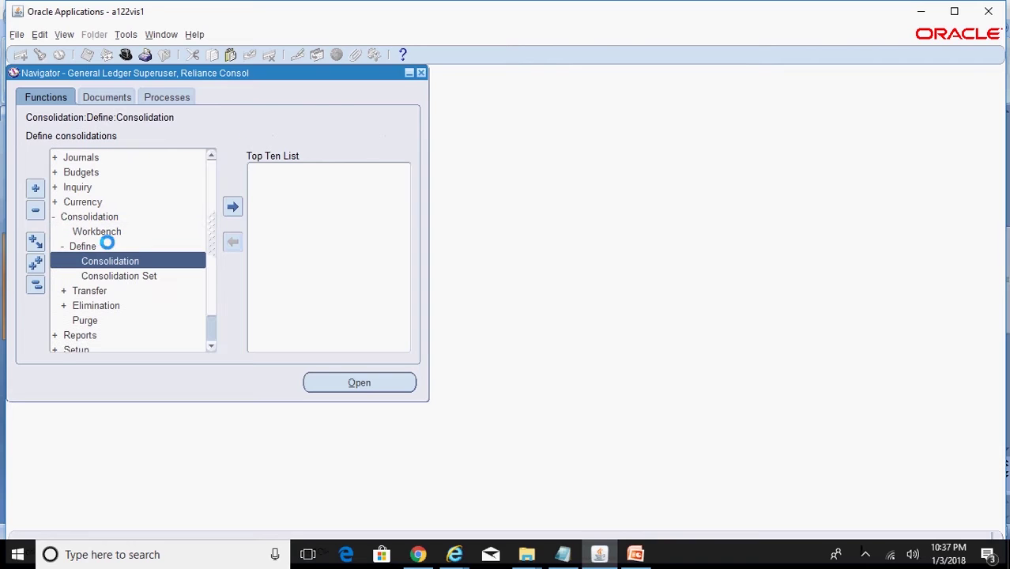
pyautogui.doubleClick(139, 268)
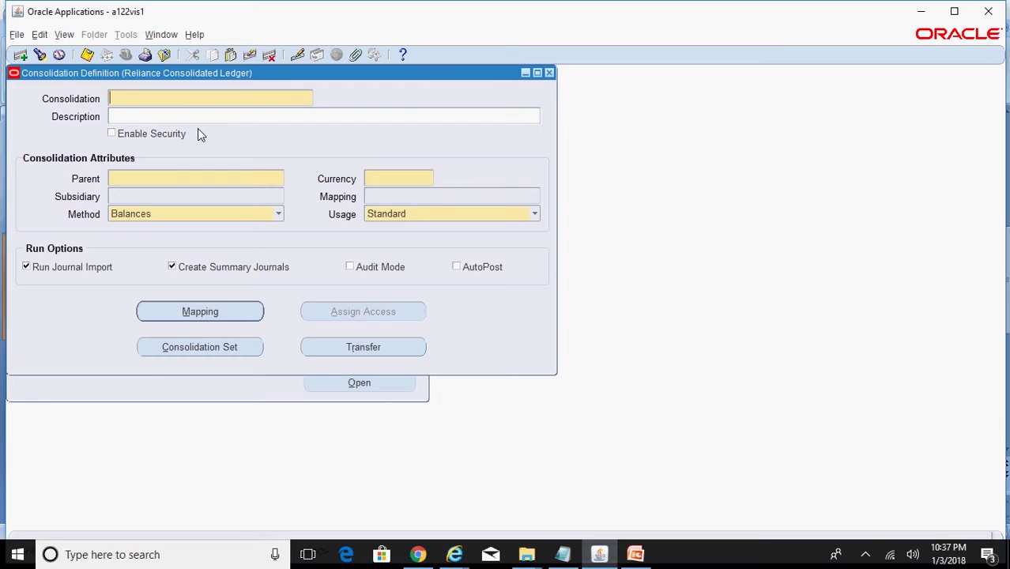
# - Query the consolidation definitions for names matching Rel%INR%
pyautogui.press('F11')
pyautogui.write('Rel%INR%')
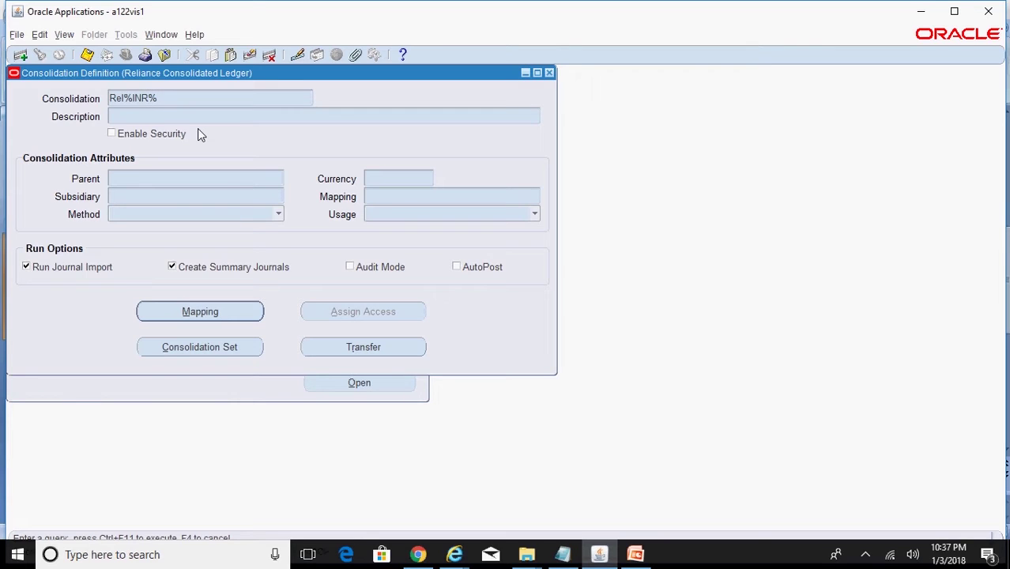
pyautogui.hotkey('ctrl', 'F11')
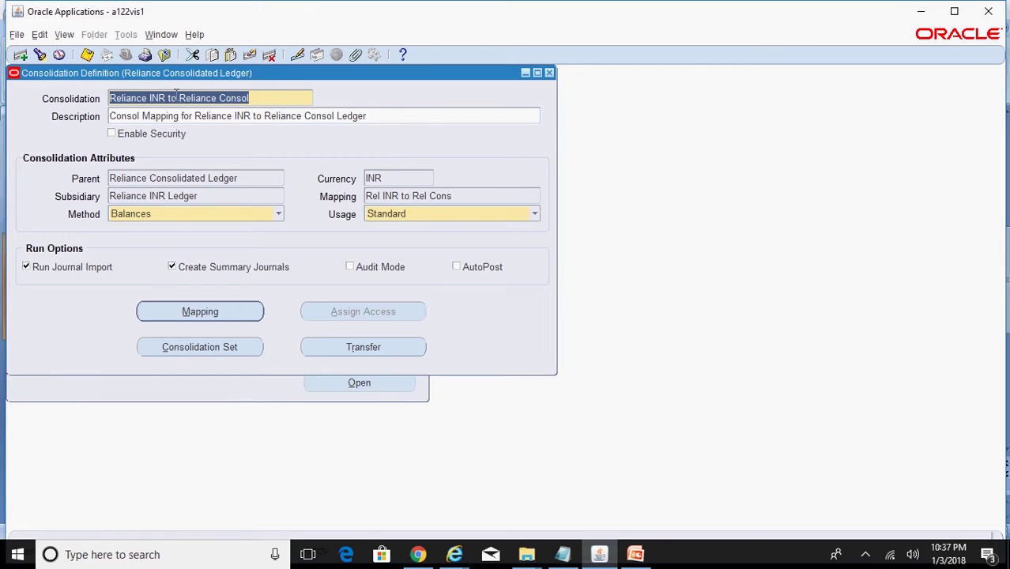
# - Compare the INR consolidation with the ledger hierarchy in PowerPoint and review its method options, keeping Balances
pyautogui.click(636, 553)
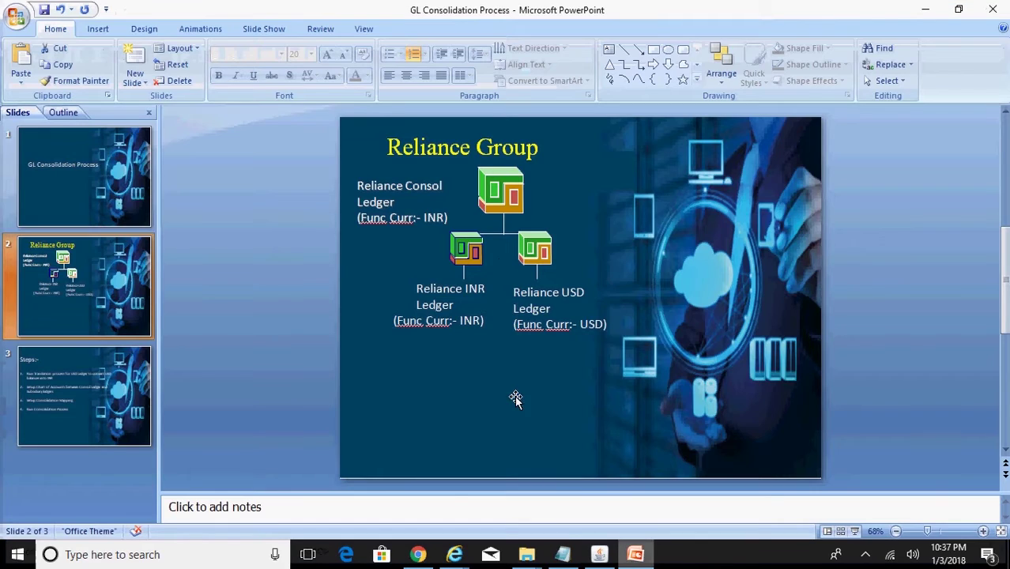
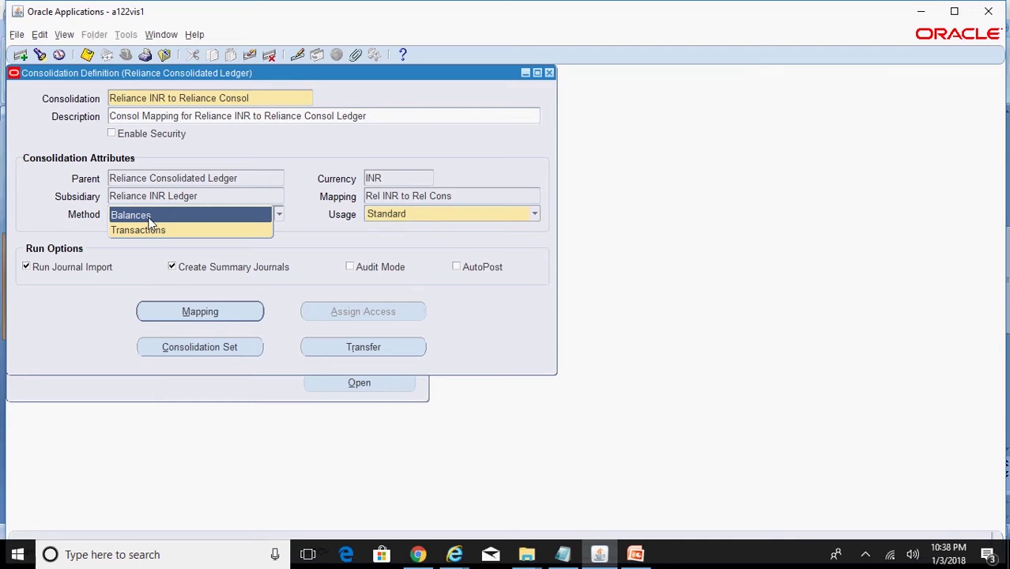
pyautogui.click(306, 227)
pyautogui.click(631, 554)
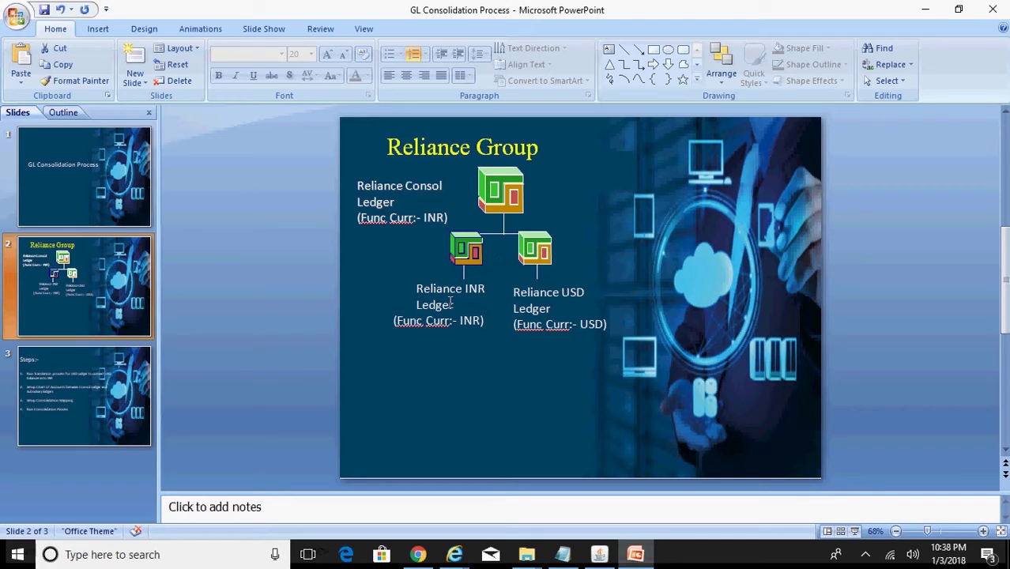
pyautogui.click(599, 554)
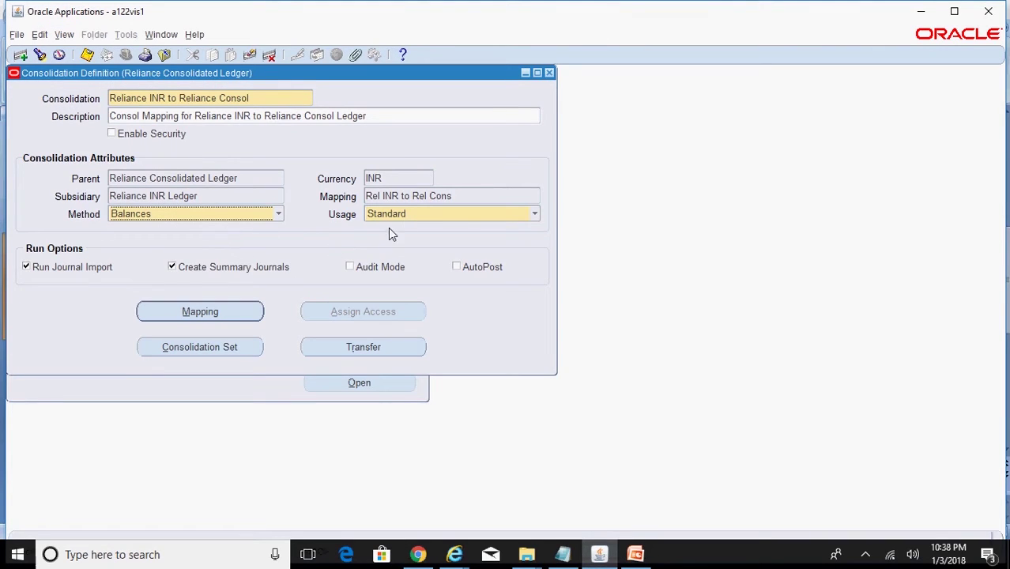
# - Review the INR consolidation's usage options, keeping Standard, and inspect its assigned chart of accounts mapping
pyautogui.click(412, 212)
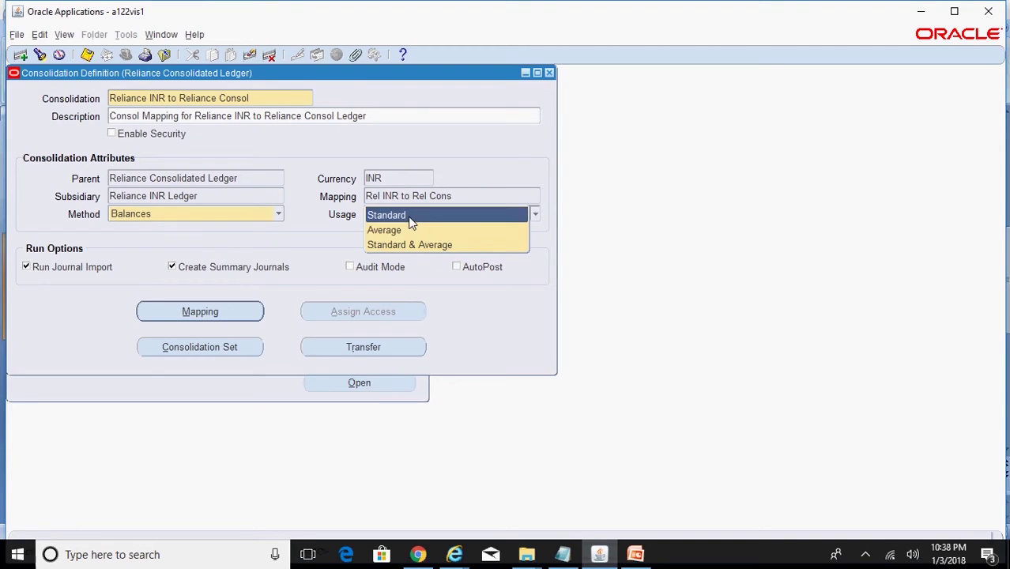
pyautogui.click(411, 221)
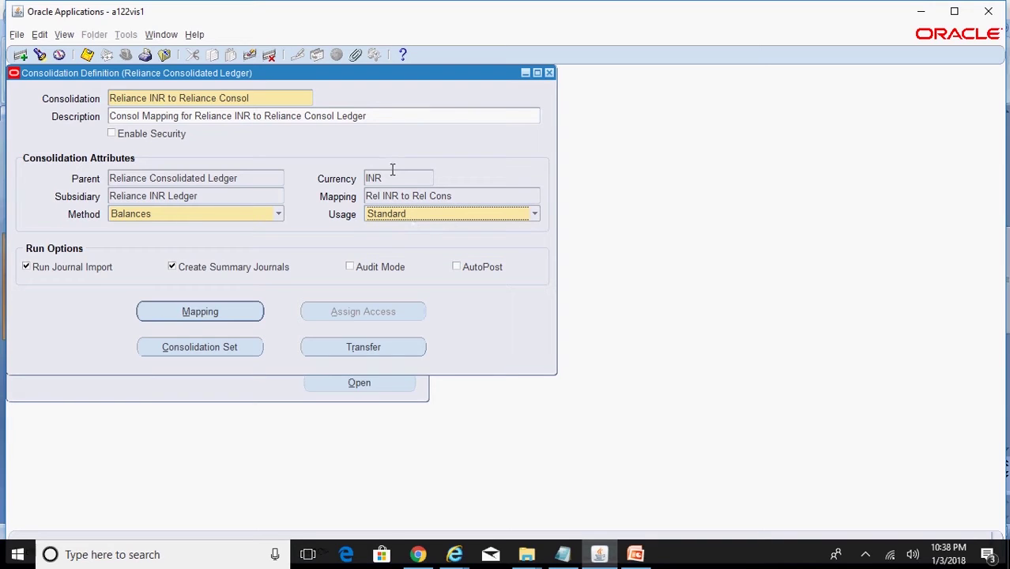
pyautogui.click(454, 196)
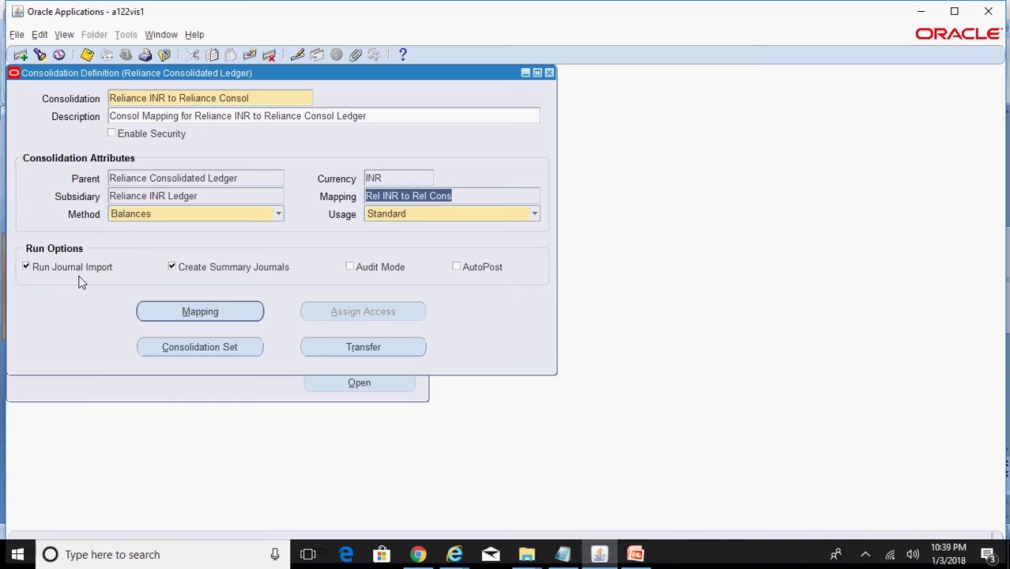
# - Copy the INR consolidation's name and use it, with INR replaced by USD, to query Reliance USD to Reliance Consol
pyautogui.click(259, 101)
pyautogui.hotkey('ctrl', 'c')
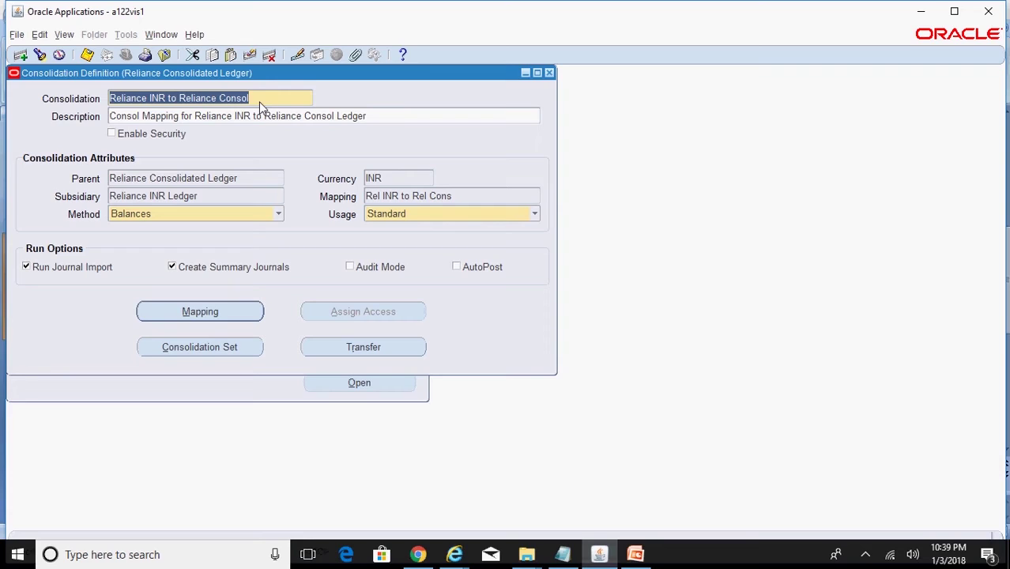
pyautogui.press('F11')
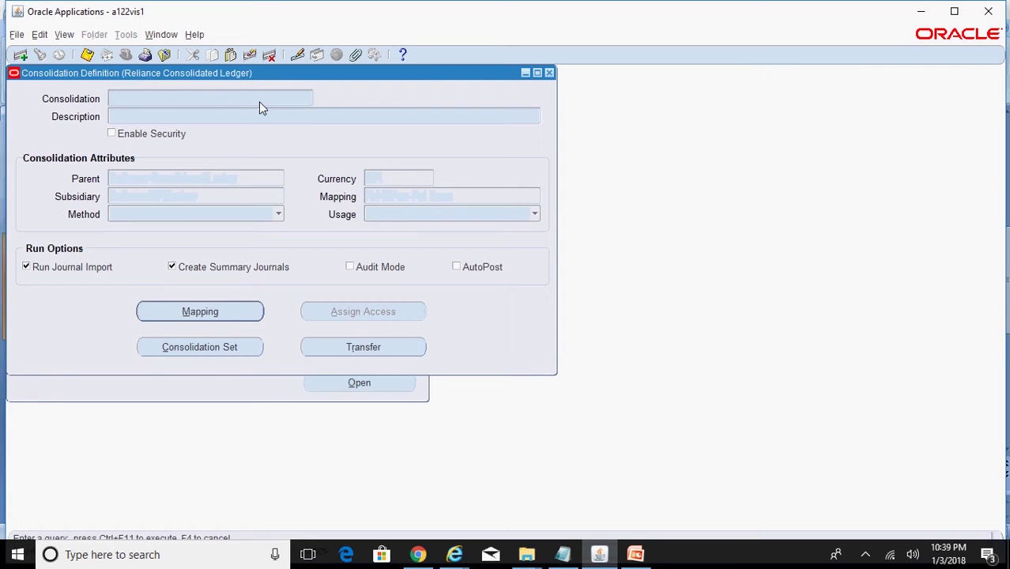
pyautogui.hotkey('ctrl', 'v')
pyautogui.click(163, 98)
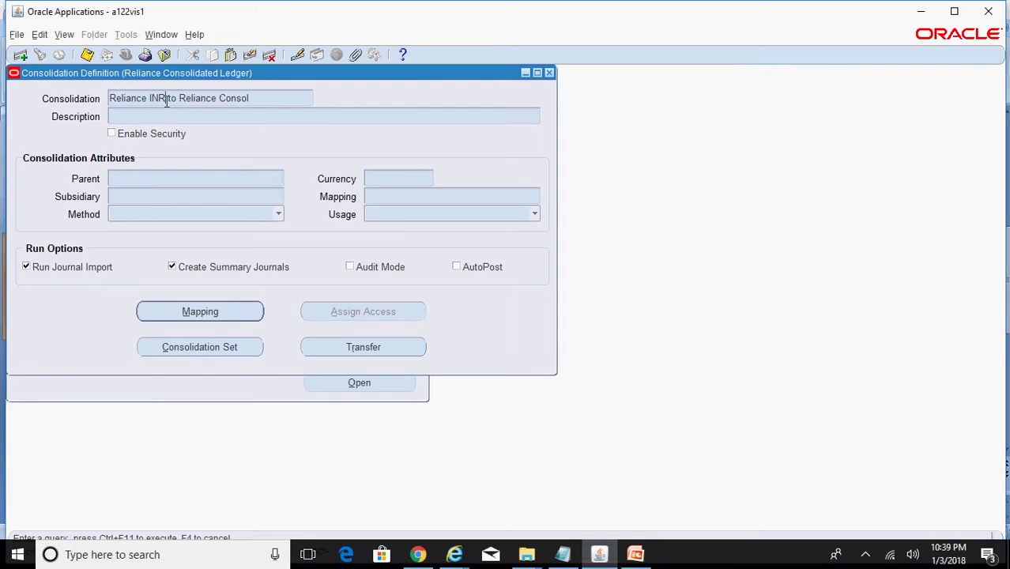
pyautogui.hotkey('shift', 'Left')
pyautogui.hotkey('shift', 'Left')
pyautogui.write('USD')
pyautogui.hotkey('ctrl', 'F11')
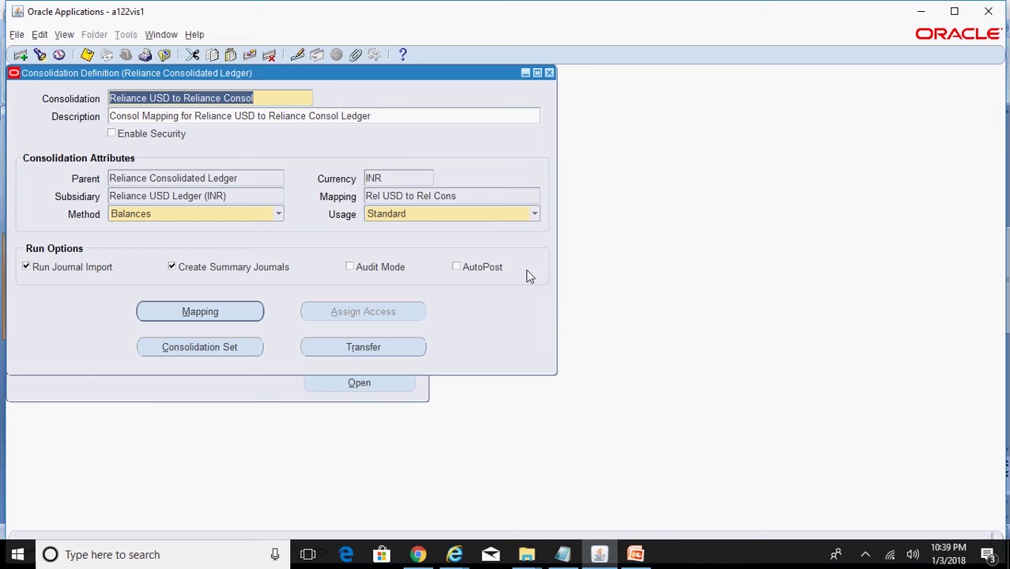
# - Check the Reliance USD ledger in the PowerPoint hierarchy and return to Oracle Applications to inspect the USD consolidation's parent ledger
pyautogui.click(637, 558)
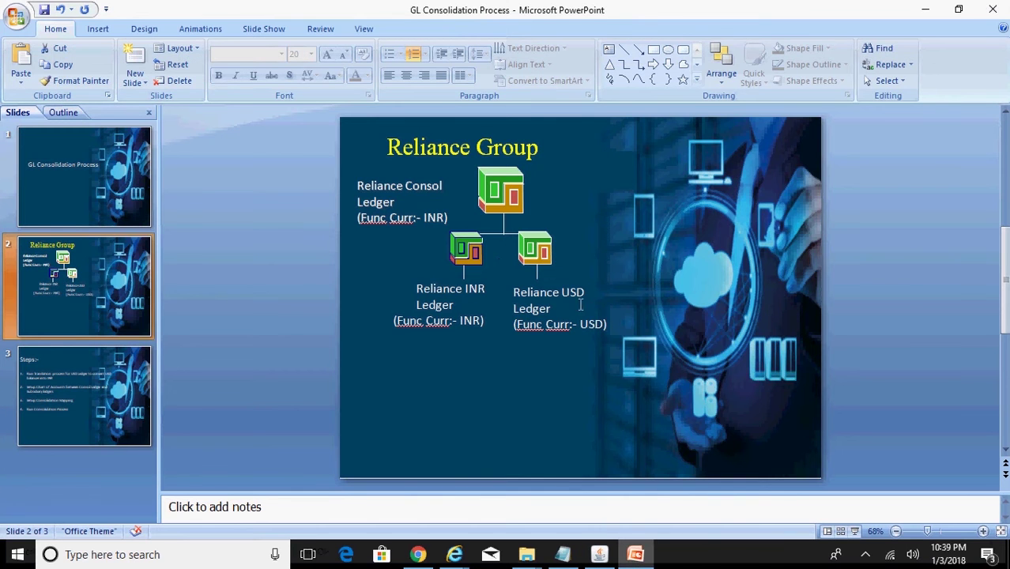
pyautogui.click(599, 554)
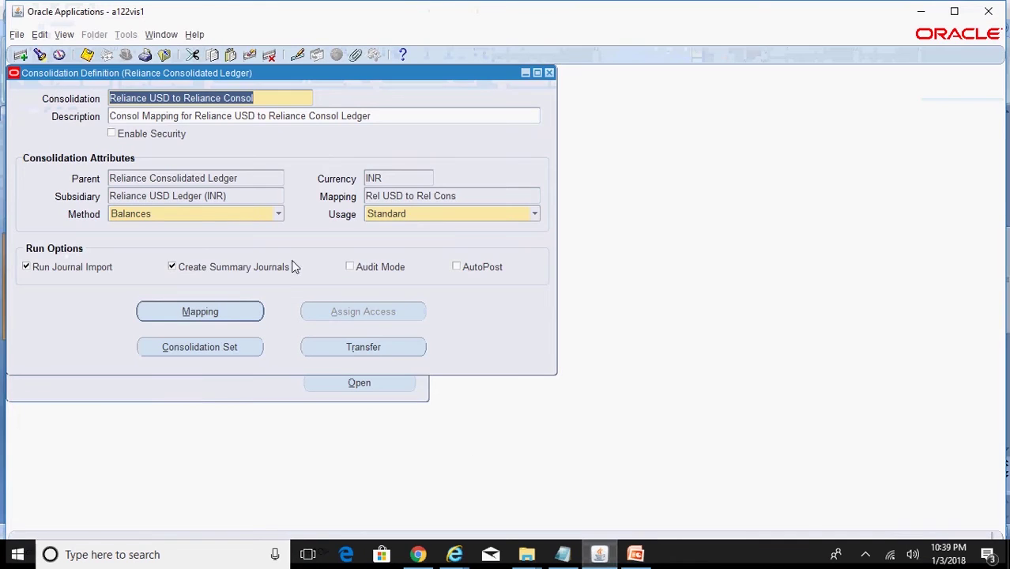
pyautogui.click(254, 180)
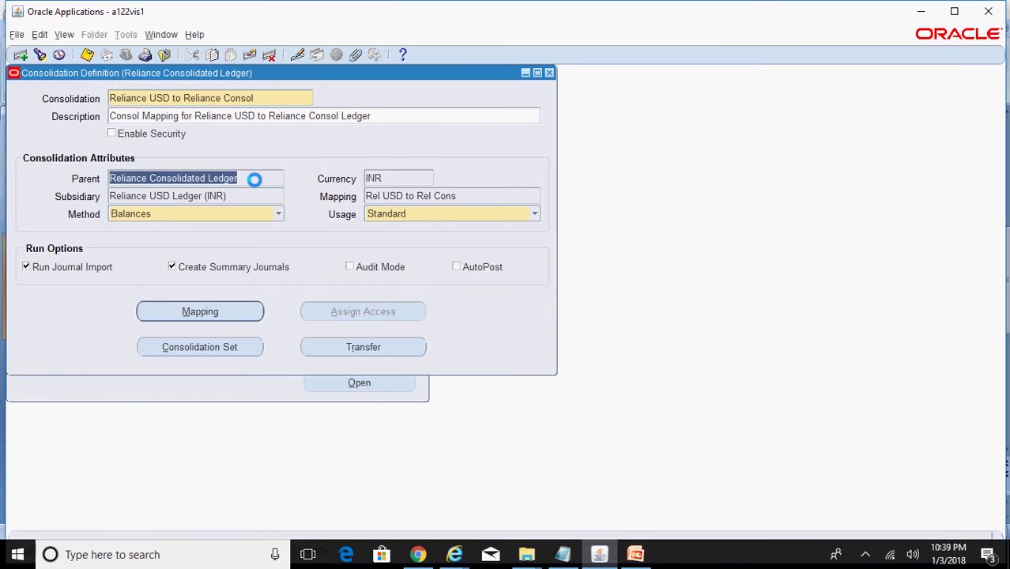
# - Compare the USD consolidation's subsidiary ledger with the PowerPoint hierarchy, and inspect its assigned mapping in Oracle Applications
pyautogui.click(248, 197)
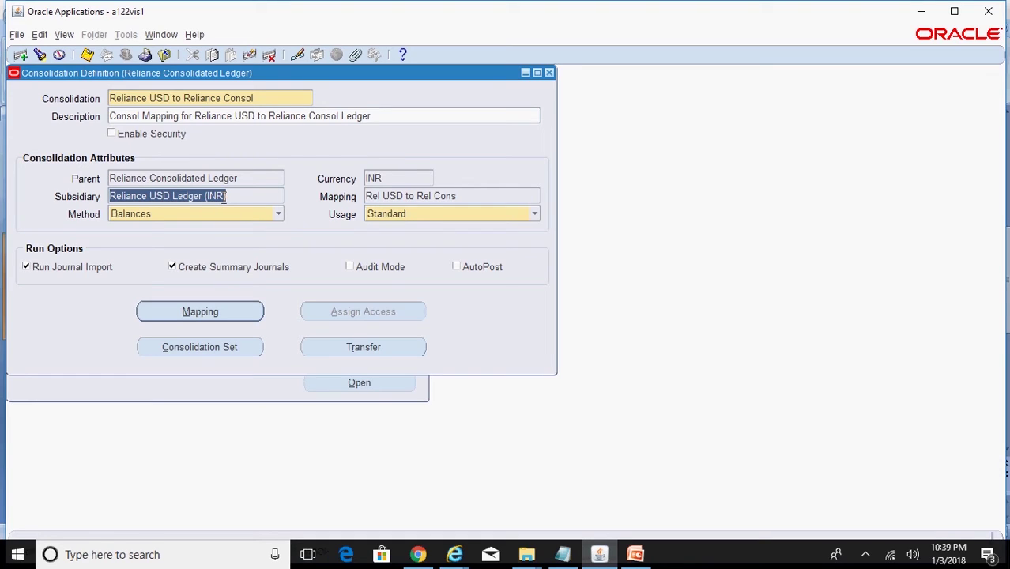
pyautogui.click(634, 554)
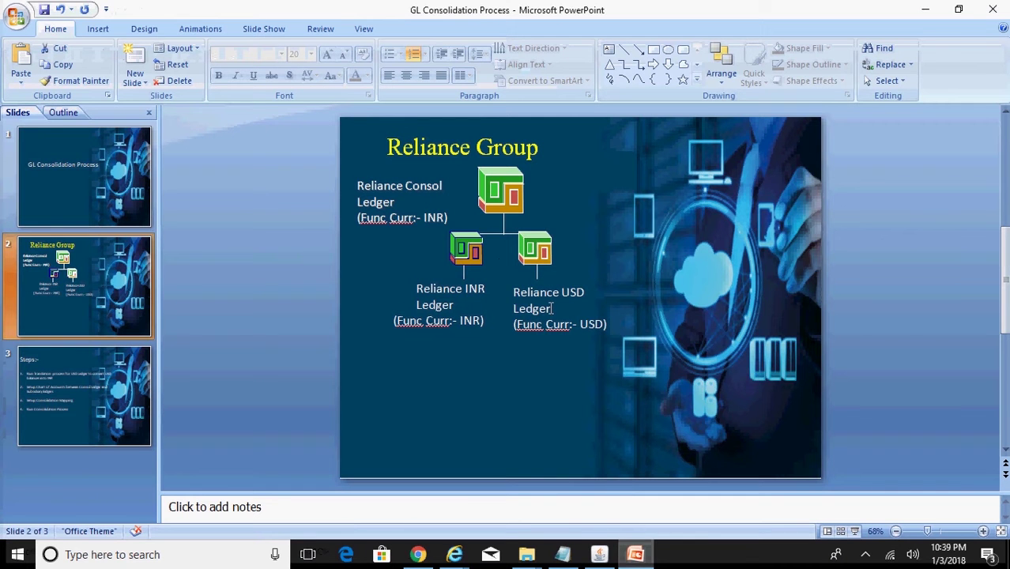
pyautogui.click(599, 554)
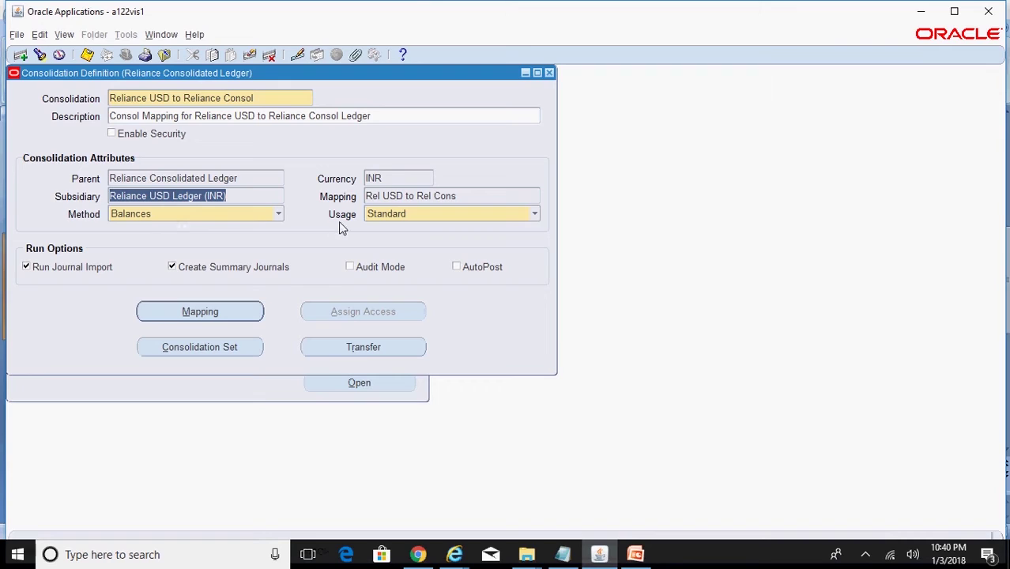
pyautogui.click(462, 194)
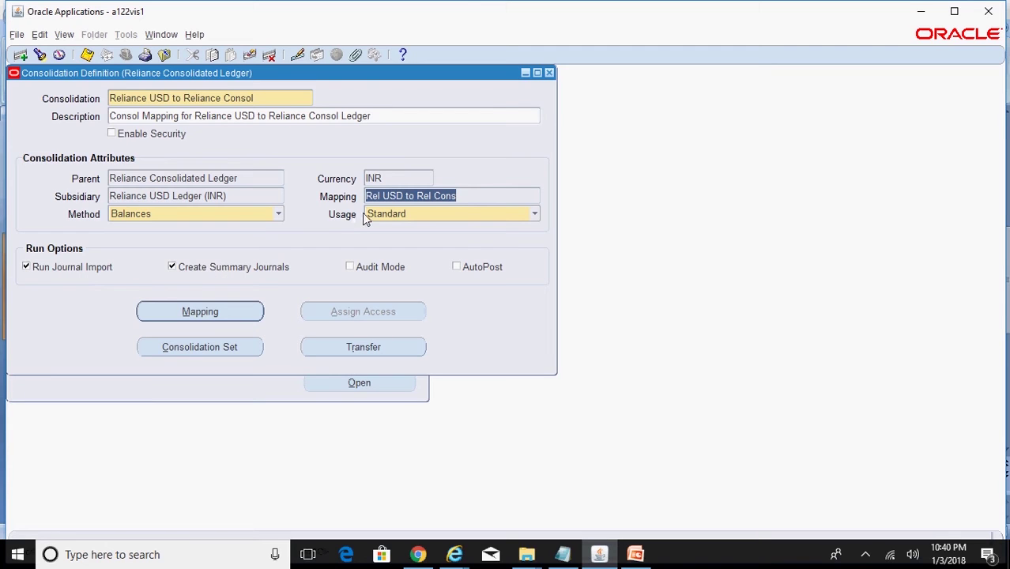
# - Close the consolidation definition and check the Steps slide in PowerPoint for the consolidation run
pyautogui.click(549, 72)
pyautogui.click(636, 555)
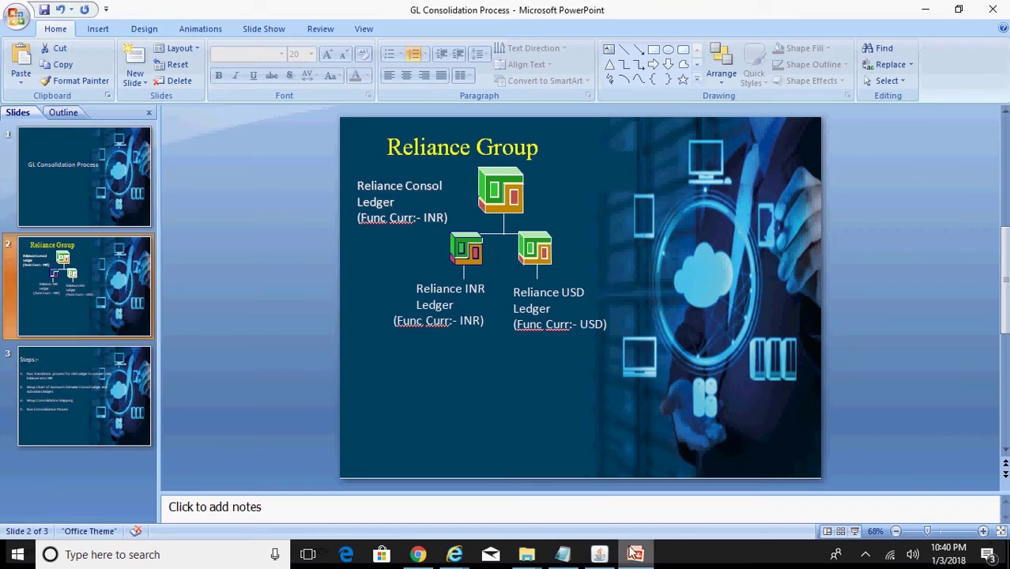
pyautogui.click(77, 415)
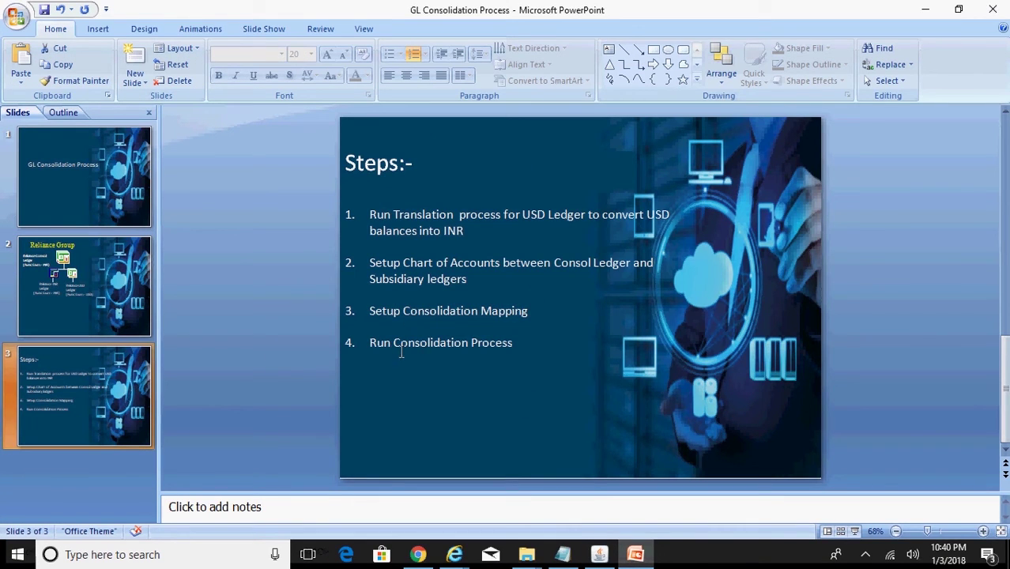
# - Return to Oracle Applications, collapse the navigator tree and open the consolidation data transfer form
pyautogui.click(608, 555)
pyautogui.click(34, 286)
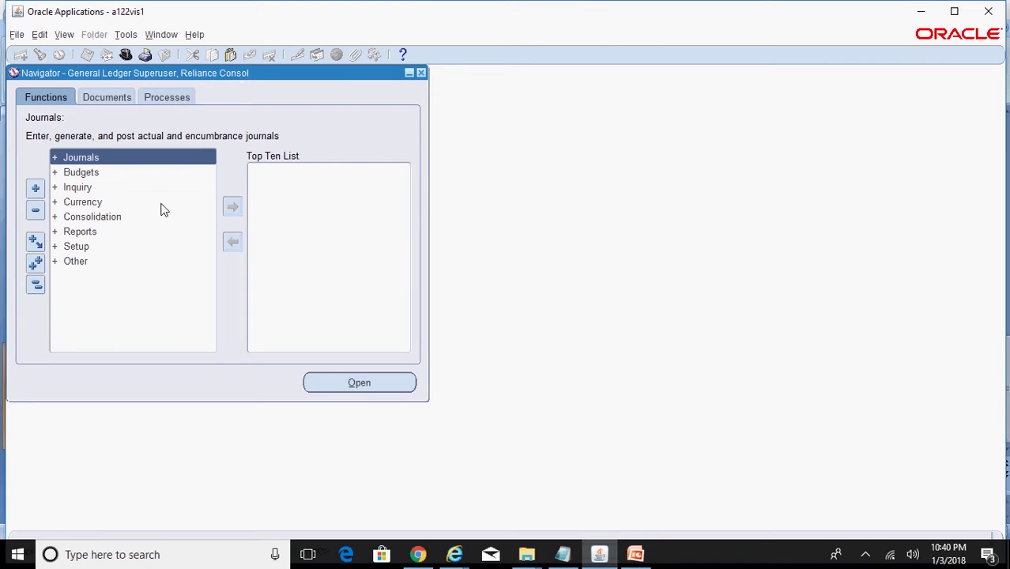
pyautogui.doubleClick(103, 216)
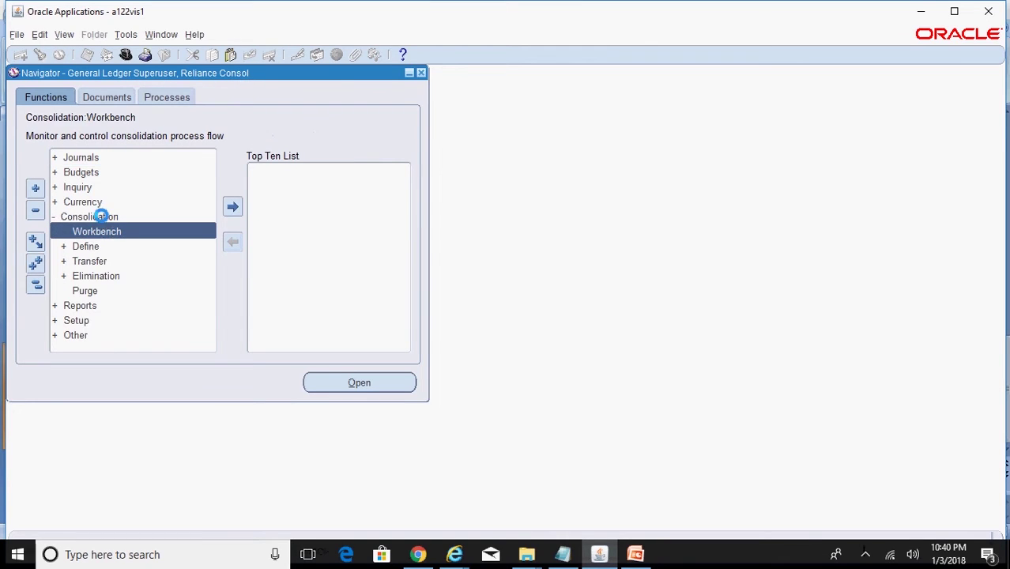
pyautogui.doubleClick(101, 262)
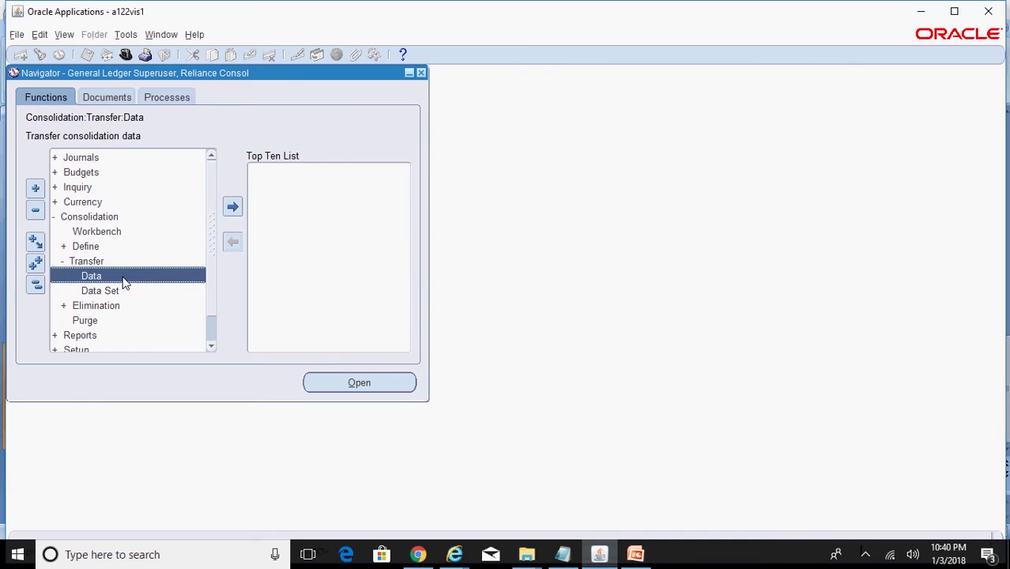
pyautogui.doubleClick(122, 282)
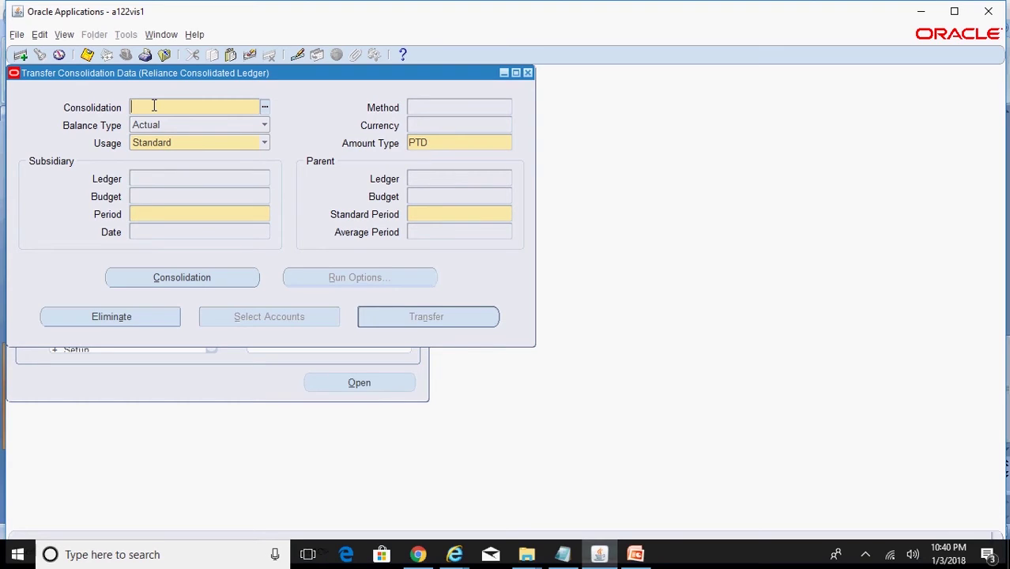
# - Select Reliance INR to Reliance Consol as the consolidation for the data transfer
pyautogui.write('rel%')
pyautogui.write('INR to Reliance Consol')
pyautogui.press('Tab')
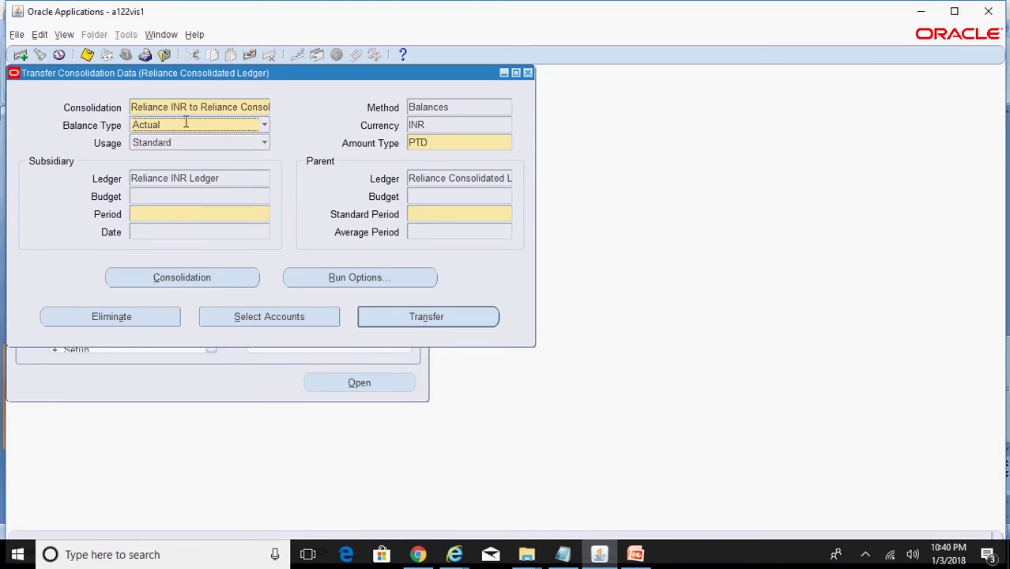
pyautogui.click(169, 109)
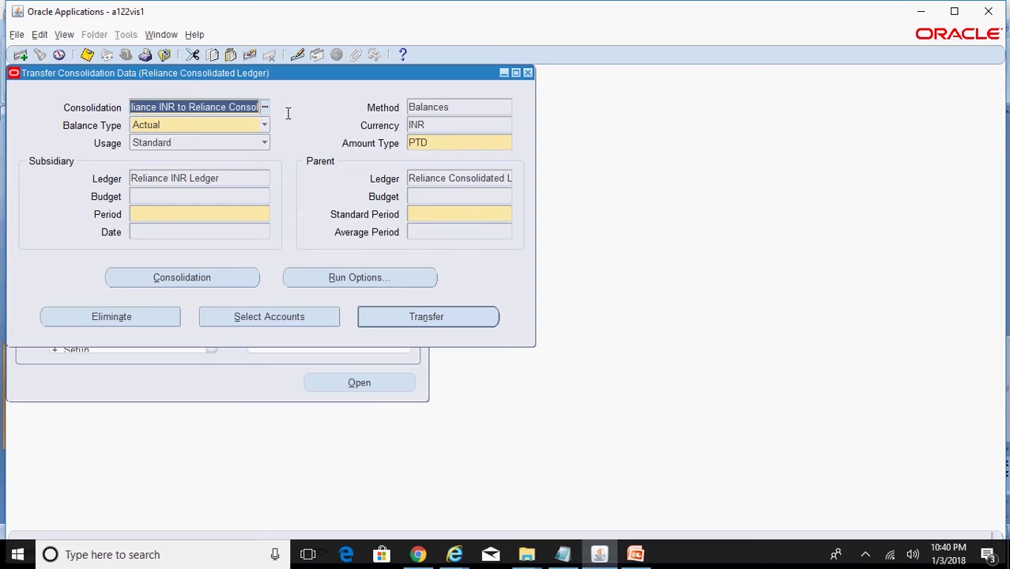
# - Set both the subsidiary period and the parent standard period to DEC-17
pyautogui.click(216, 214)
pyautogui.write('dec-17')
pyautogui.press('Tab')
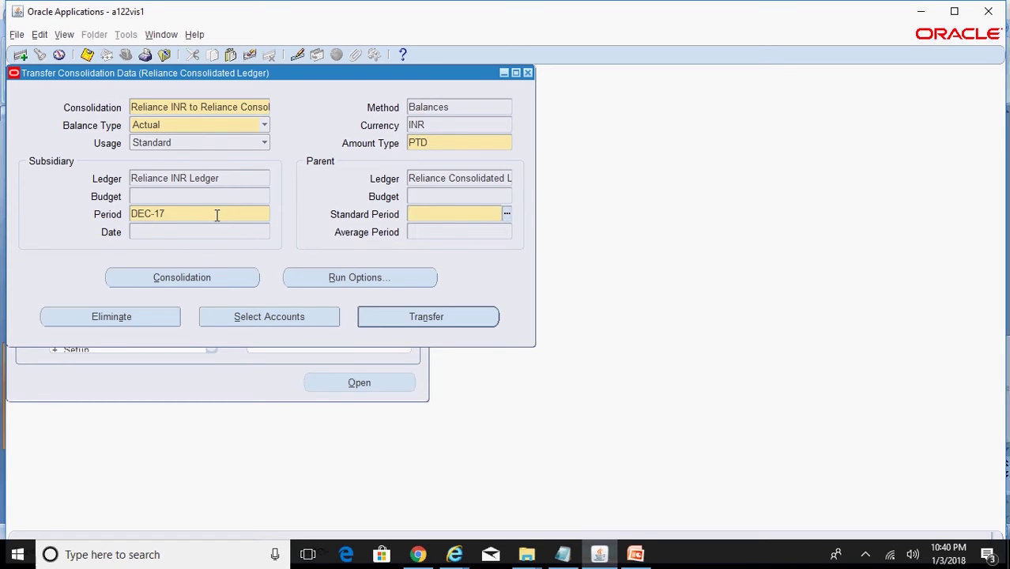
pyautogui.click(183, 216)
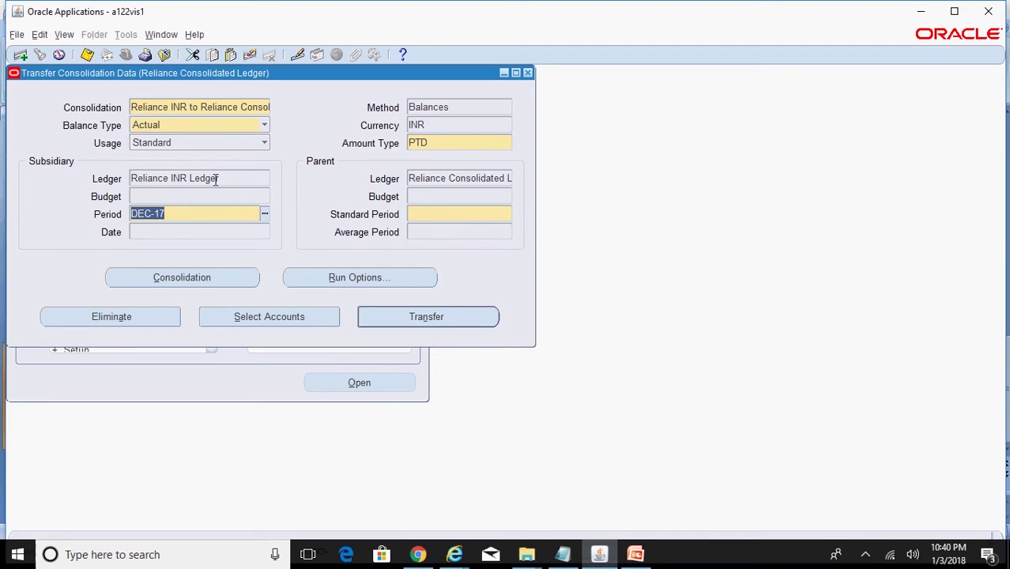
pyautogui.click(464, 214)
pyautogui.write('dec-17')
pyautogui.press('Tab')
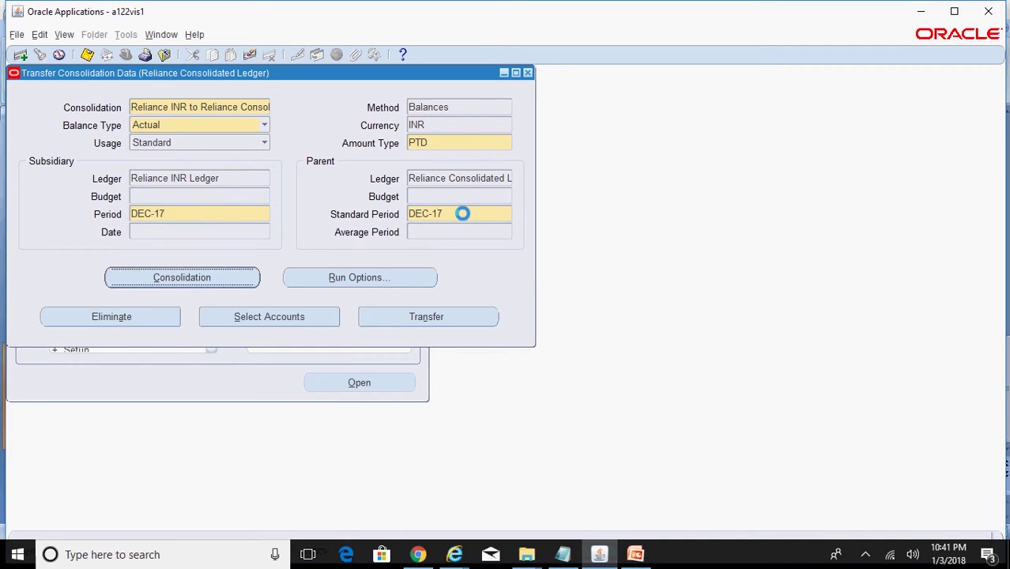
# - Submit the INR consolidation transfer with amount type PTD and close the transfer form
pyautogui.click(454, 144)
pyautogui.click(462, 214)
pyautogui.click(481, 324)
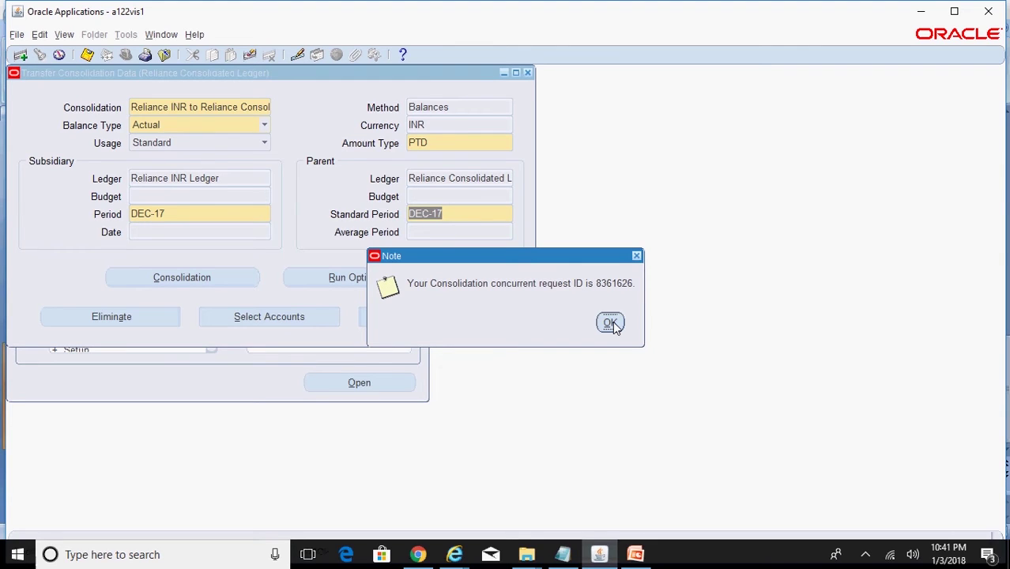
pyautogui.click(610, 322)
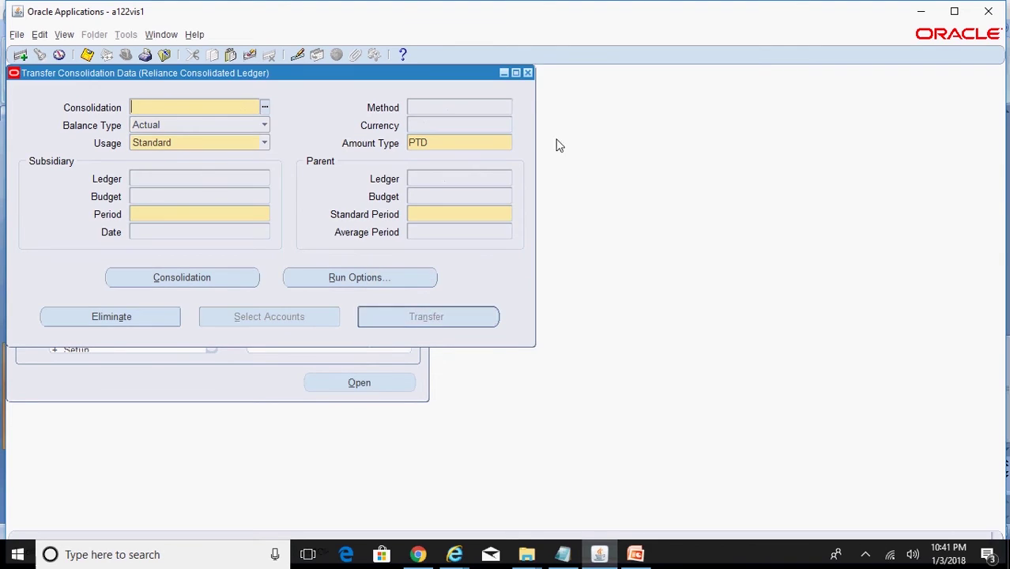
pyautogui.click(528, 73)
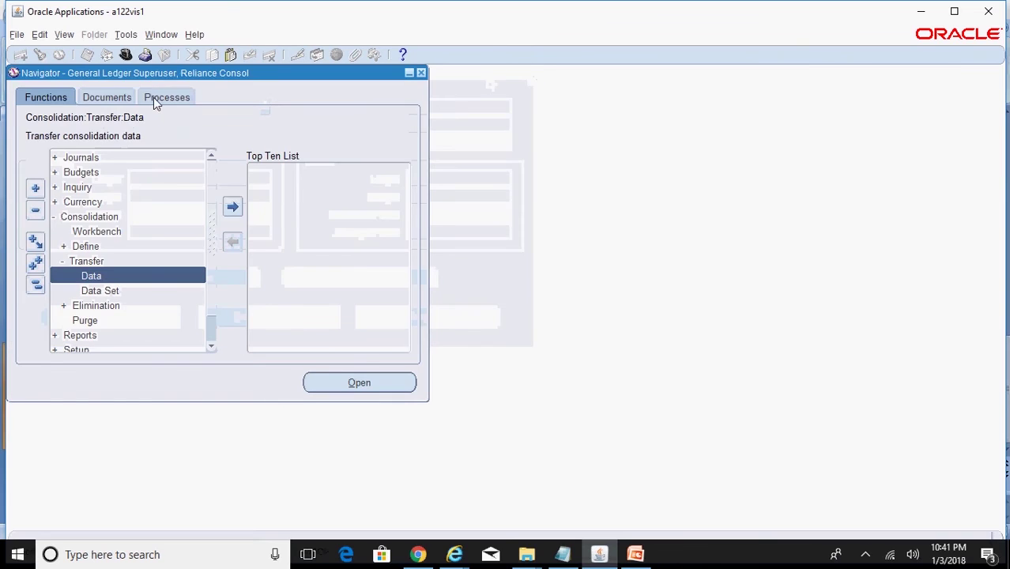
# - Open the list of concurrent requests and refresh it to monitor the submitted Consolidation Transfer
pyautogui.click(64, 34)
pyautogui.click(107, 223)
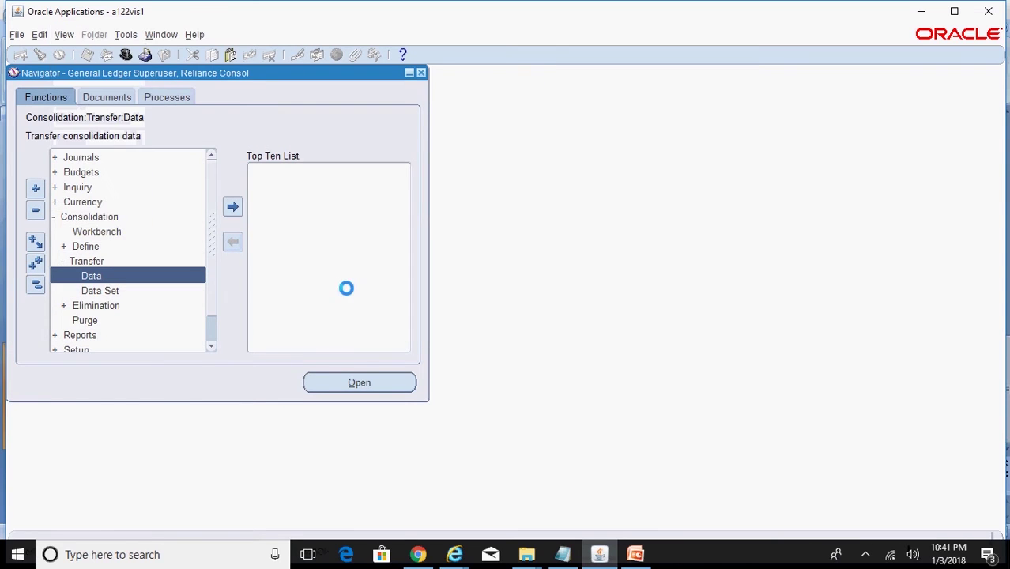
pyautogui.click(455, 424)
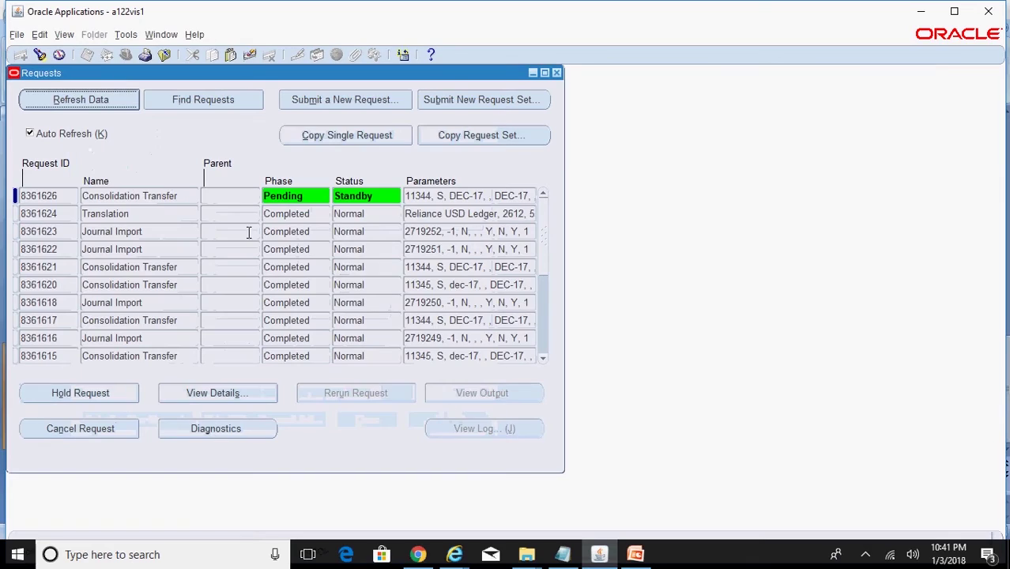
pyautogui.click(184, 199)
pyautogui.click(84, 105)
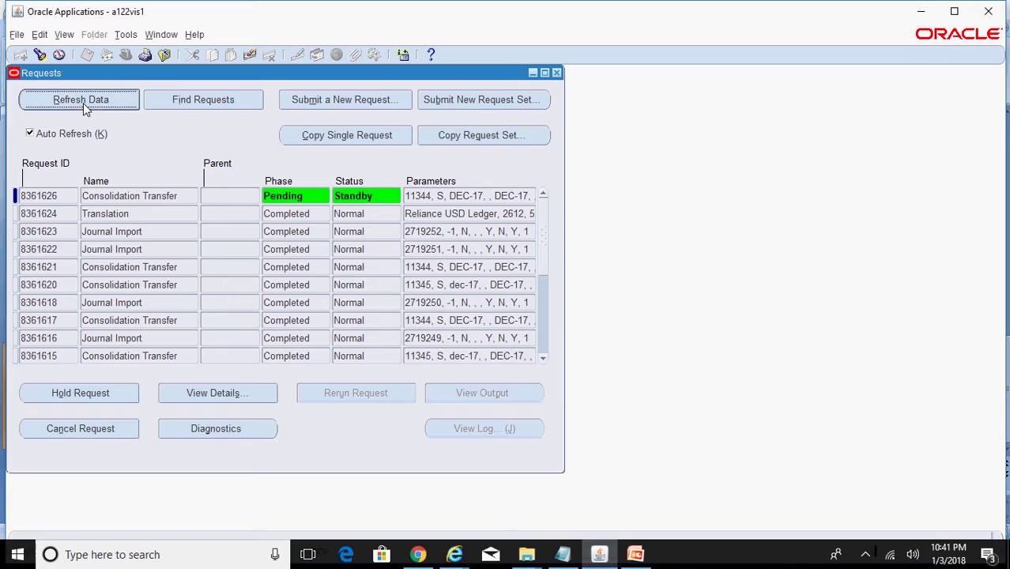
pyautogui.click(83, 103)
pyautogui.click(83, 103)
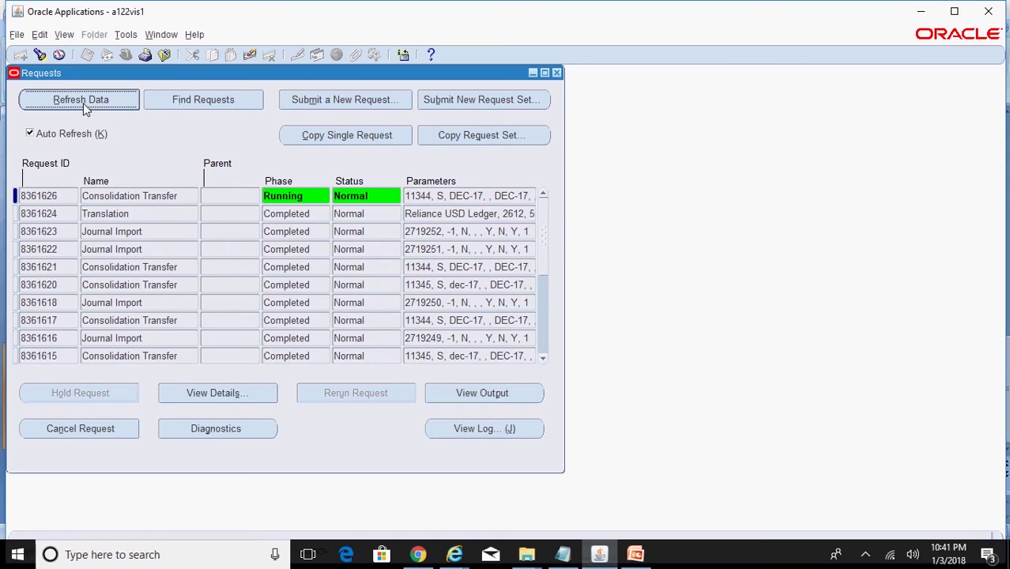
pyautogui.click(190, 216)
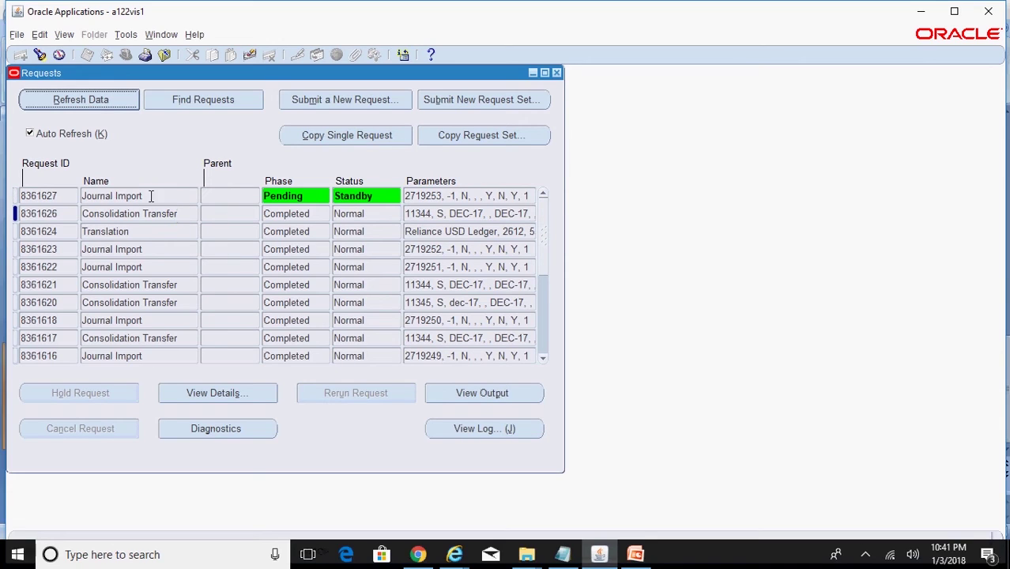
# - Keep refreshing the requests to monitor the newest Journal Import until it completes, moving the requests window clear of the navigator
pyautogui.click(83, 100)
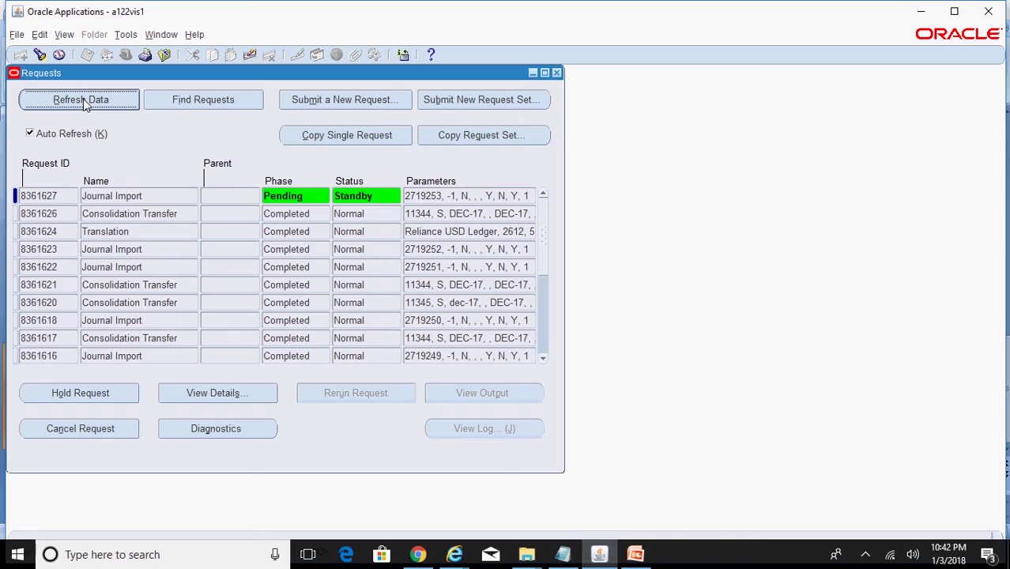
pyautogui.click(84, 101)
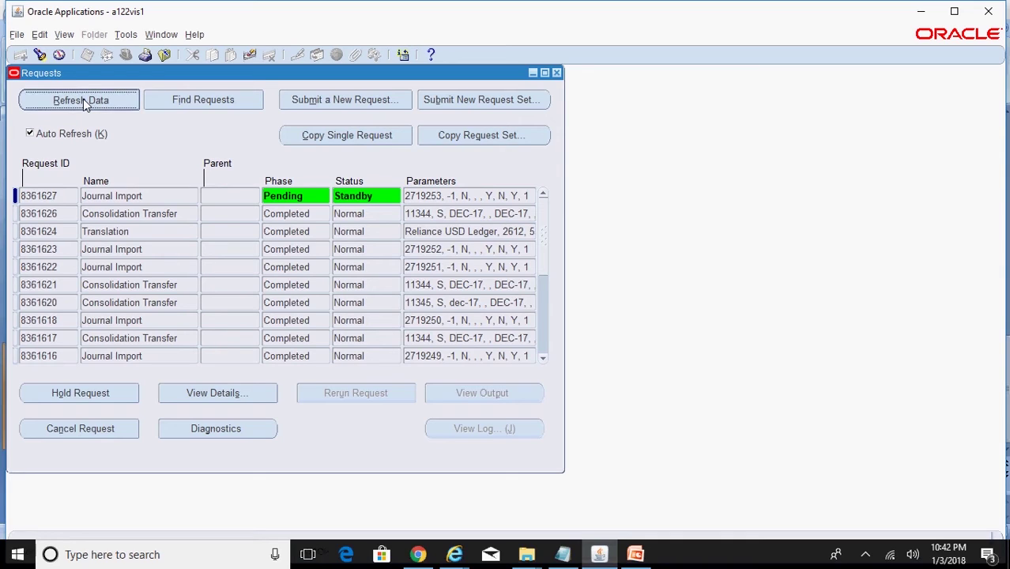
pyautogui.click(85, 102)
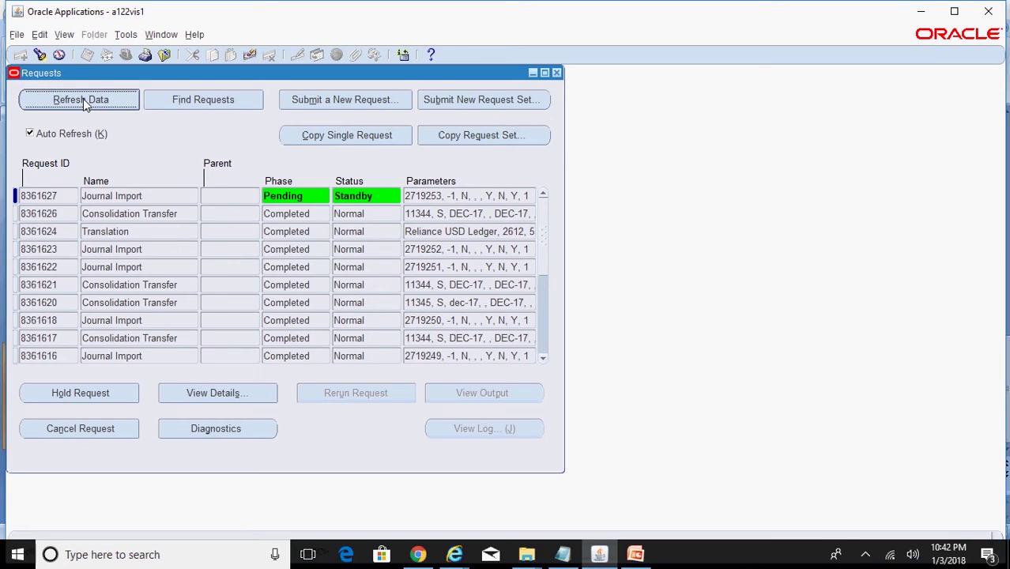
pyautogui.click(85, 101)
pyautogui.click(85, 101)
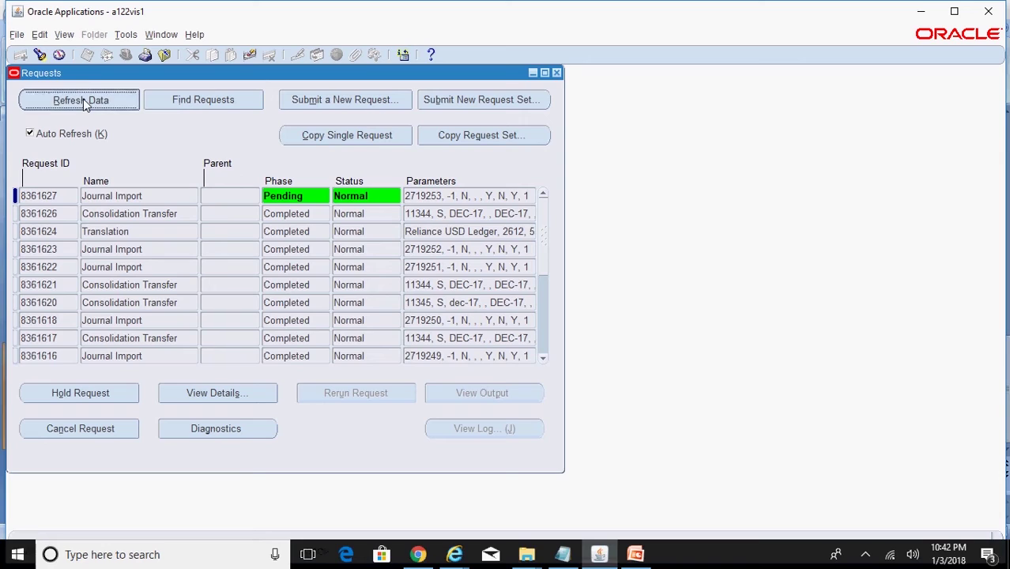
pyautogui.click(83, 98)
pyautogui.click(83, 98)
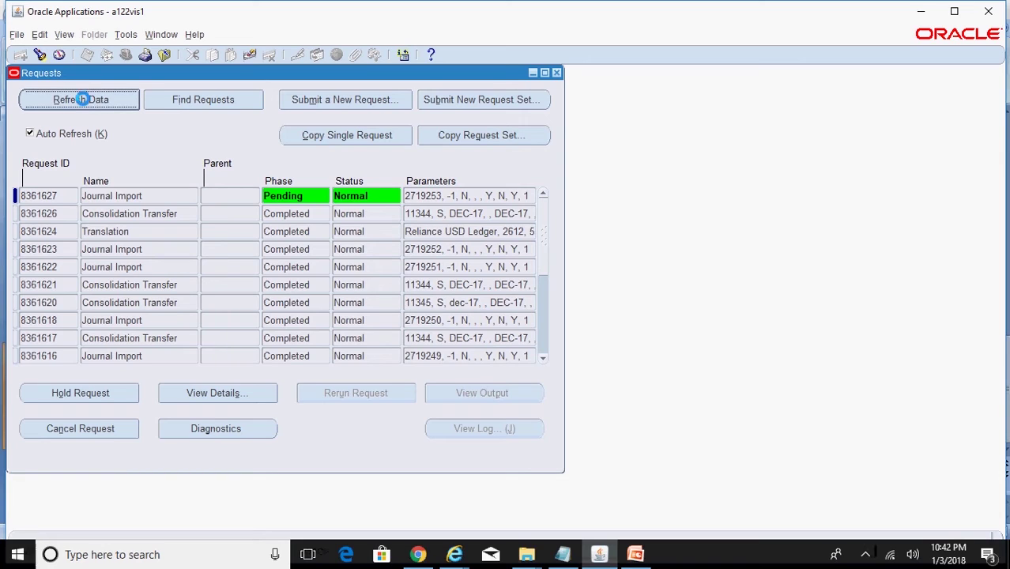
pyautogui.click(83, 99)
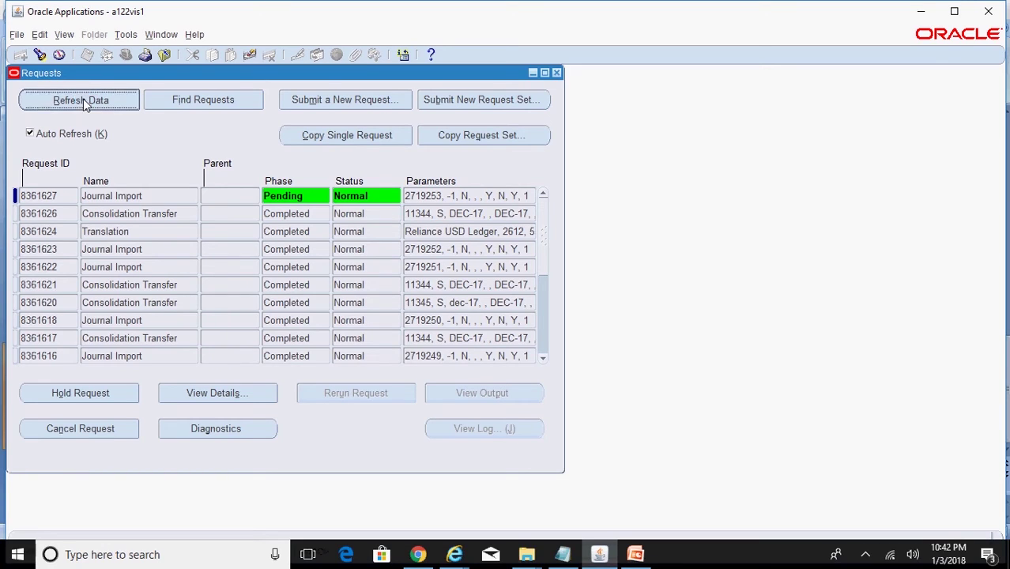
pyautogui.click(83, 99)
pyautogui.click(83, 100)
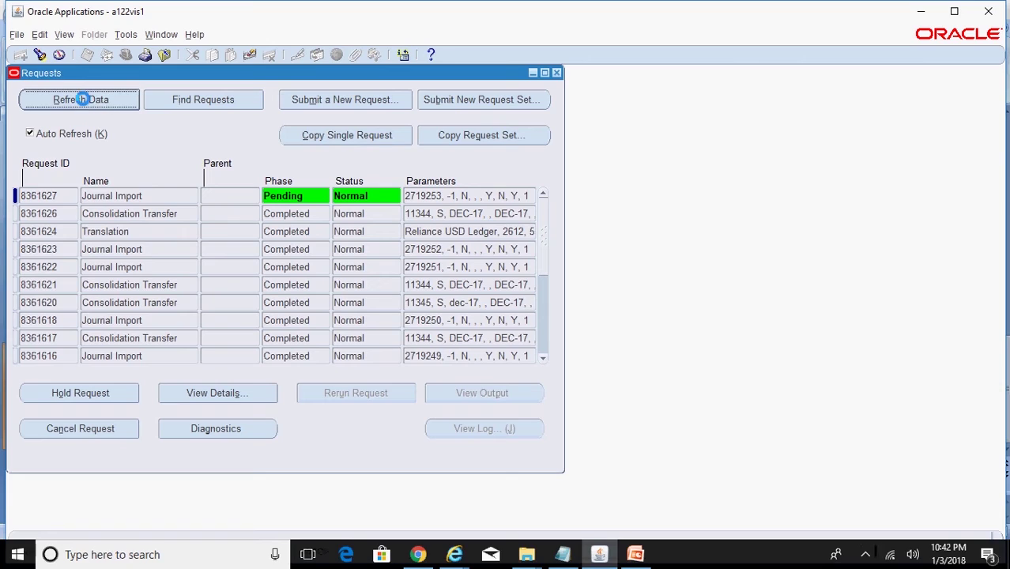
pyautogui.click(83, 99)
pyautogui.click(83, 99)
pyautogui.click(83, 100)
pyautogui.moveTo(271, 75); pyautogui.dragTo(654, 77)
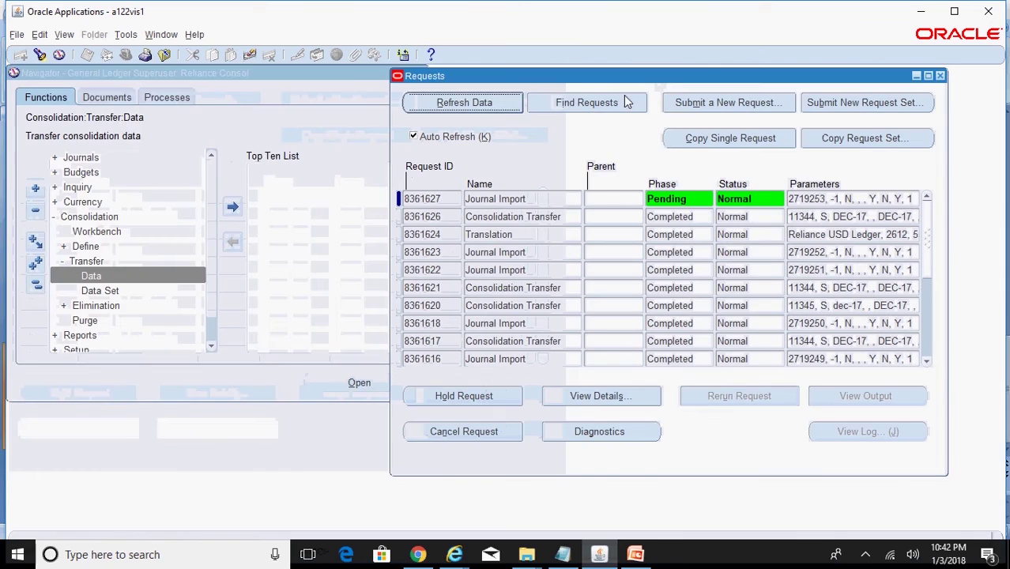
pyautogui.click(466, 113)
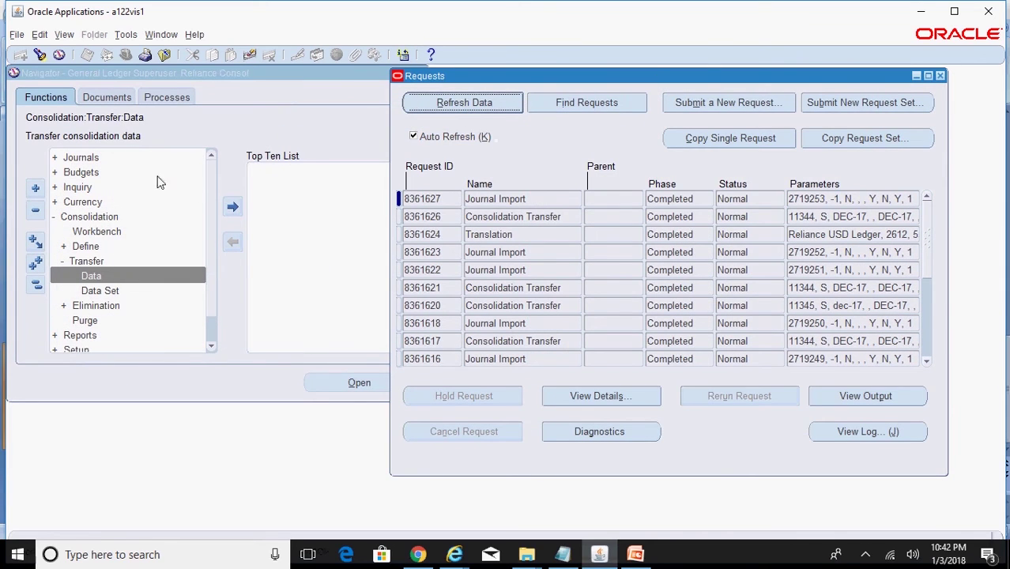
# - Open journal entry for the consolidated ledger and find all journals in period DEC-17
pyautogui.click(90, 158)
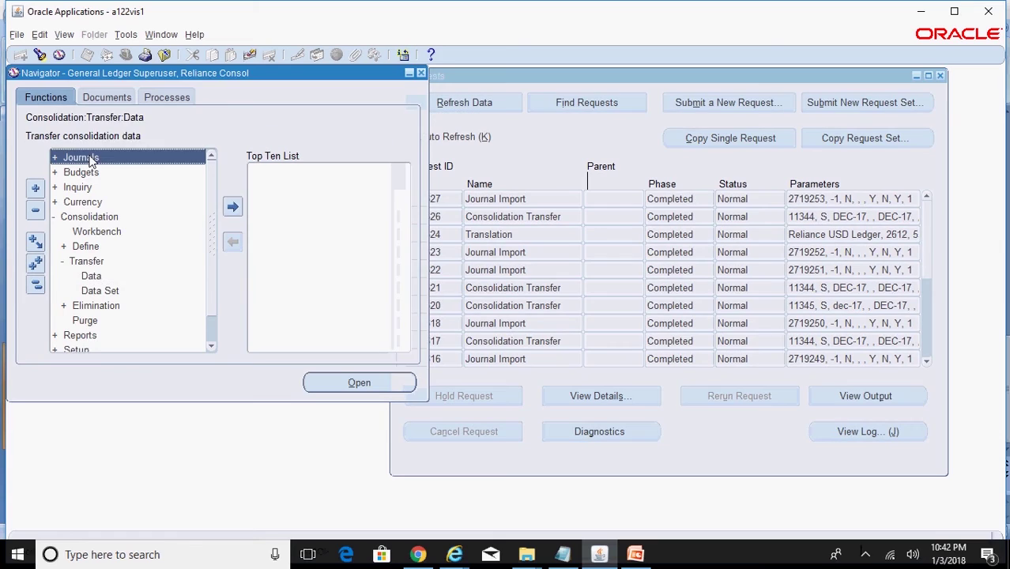
pyautogui.doubleClick(90, 158)
pyautogui.doubleClick(84, 169)
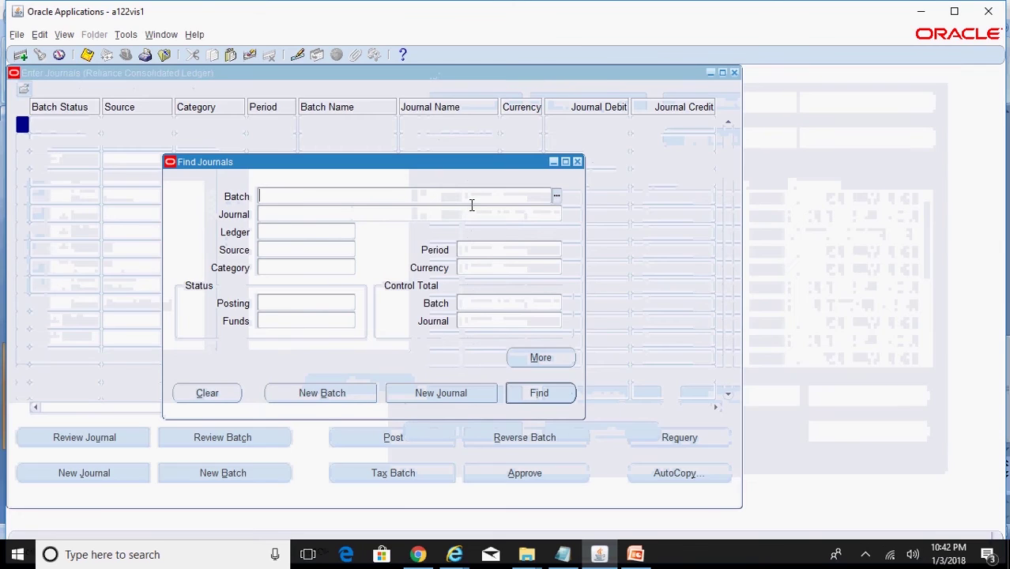
pyautogui.click(495, 249)
pyautogui.write('dec-17')
pyautogui.press('Tab')
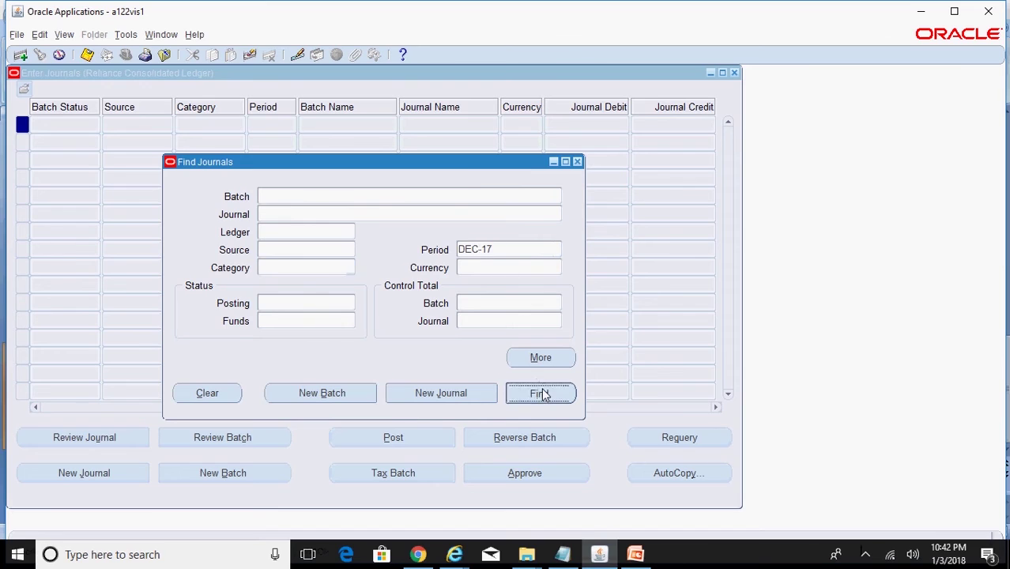
pyautogui.click(541, 393)
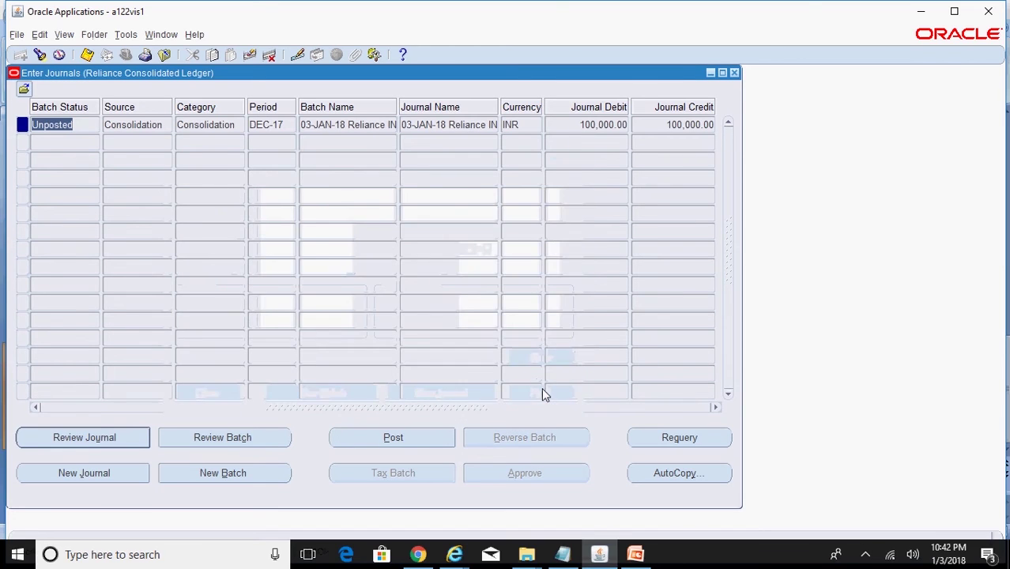
# - Widen the Batch Name column to read the full name of the imported INR consolidation batch
pyautogui.click(430, 126)
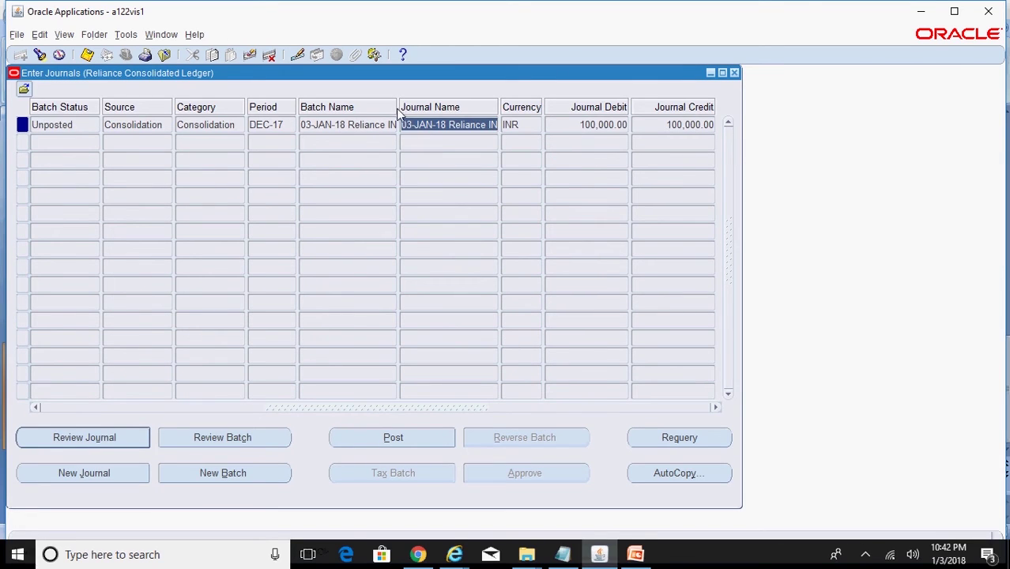
pyautogui.moveTo(397, 106); pyautogui.dragTo(520, 104)
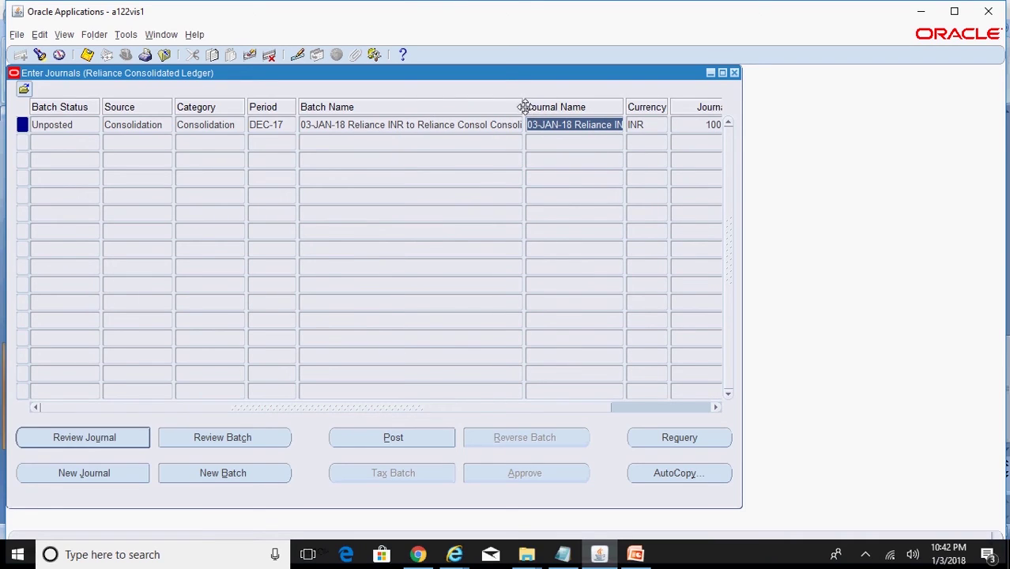
pyautogui.moveTo(525, 107); pyautogui.dragTo(598, 105)
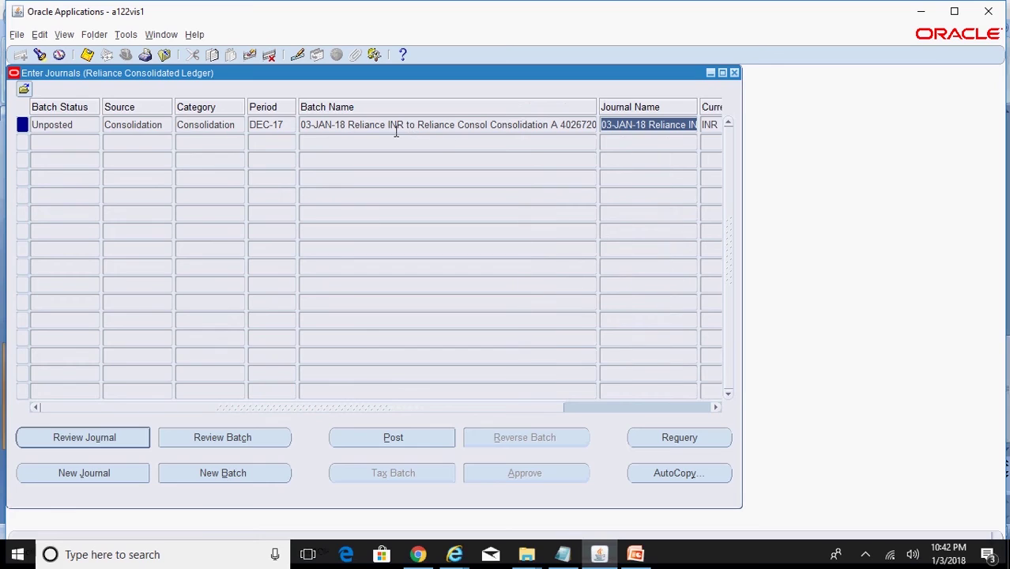
pyautogui.click(490, 126)
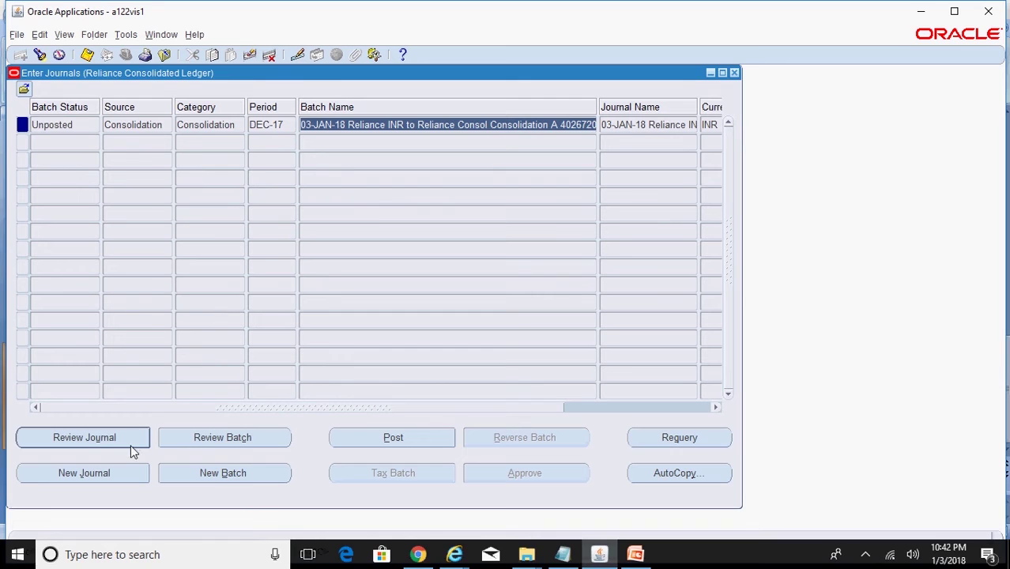
# - Review the lines of the Reliance INR to Reliance Consol journal, and close the journal forms
pyautogui.click(85, 439)
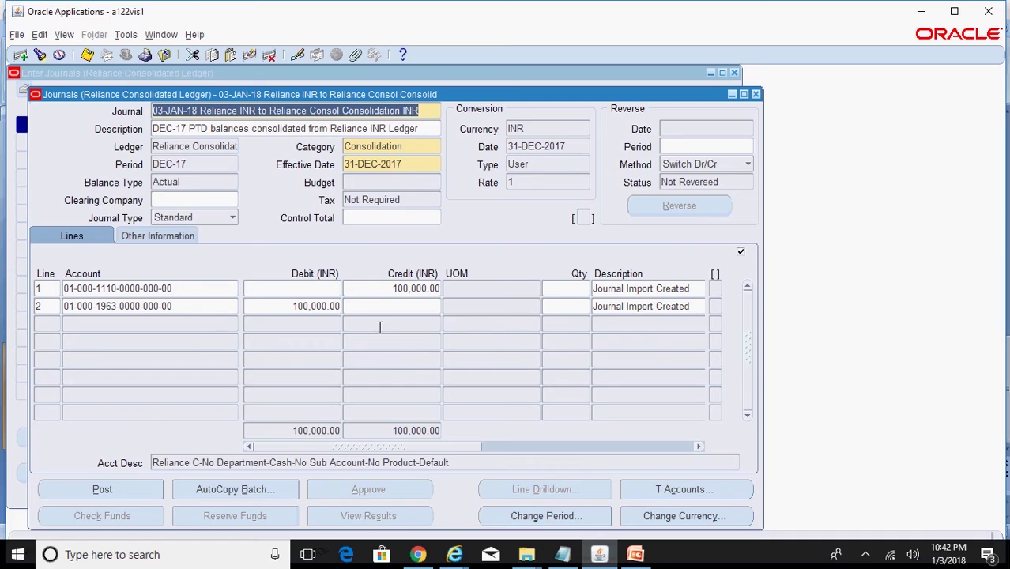
pyautogui.click(756, 94)
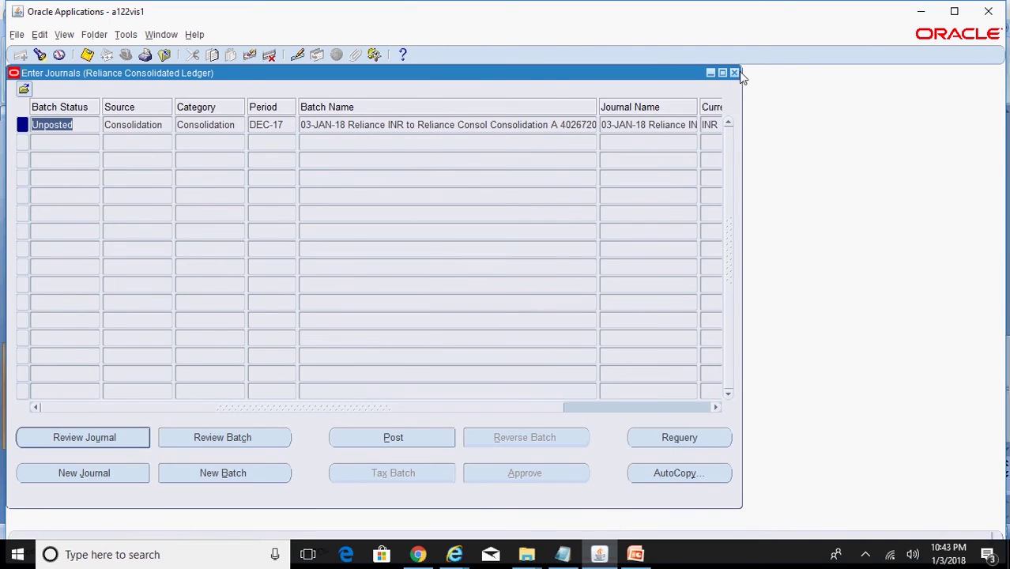
pyautogui.click(734, 72)
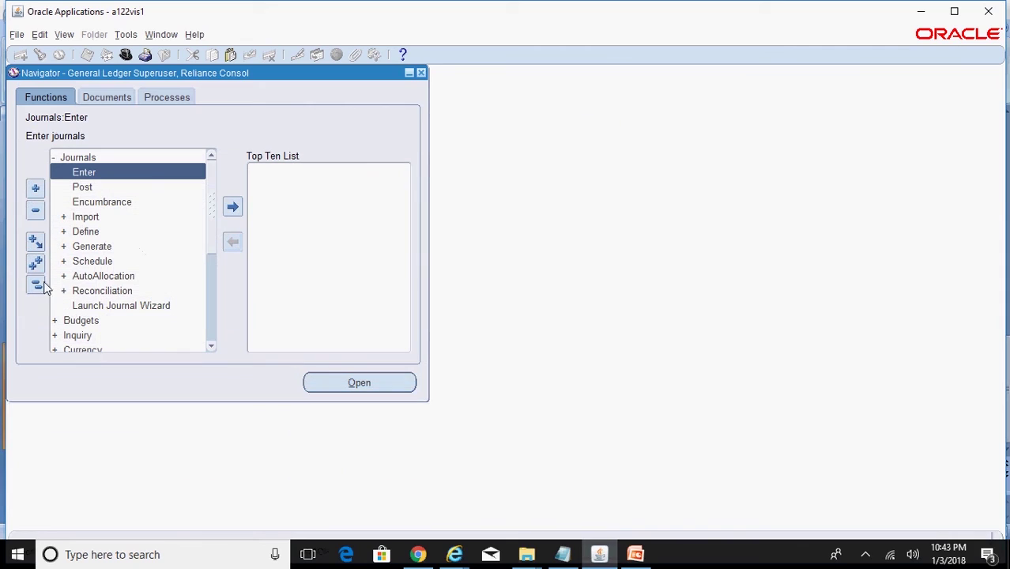
# - Open the consolidation data transfer form and choose the Reliance USD to Reliance Consol consolidation, checking its full name
pyautogui.click(36, 285)
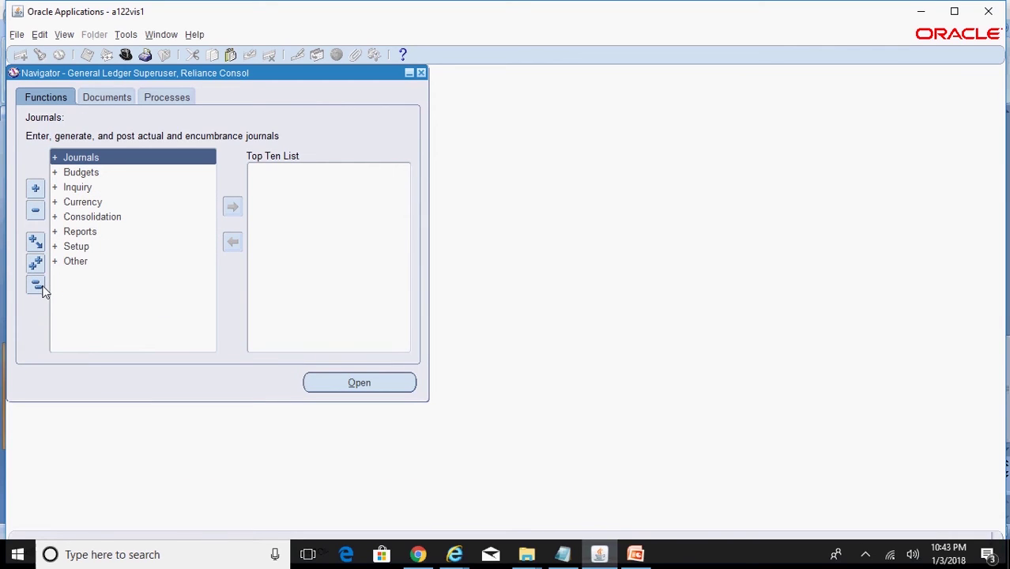
pyautogui.doubleClick(113, 218)
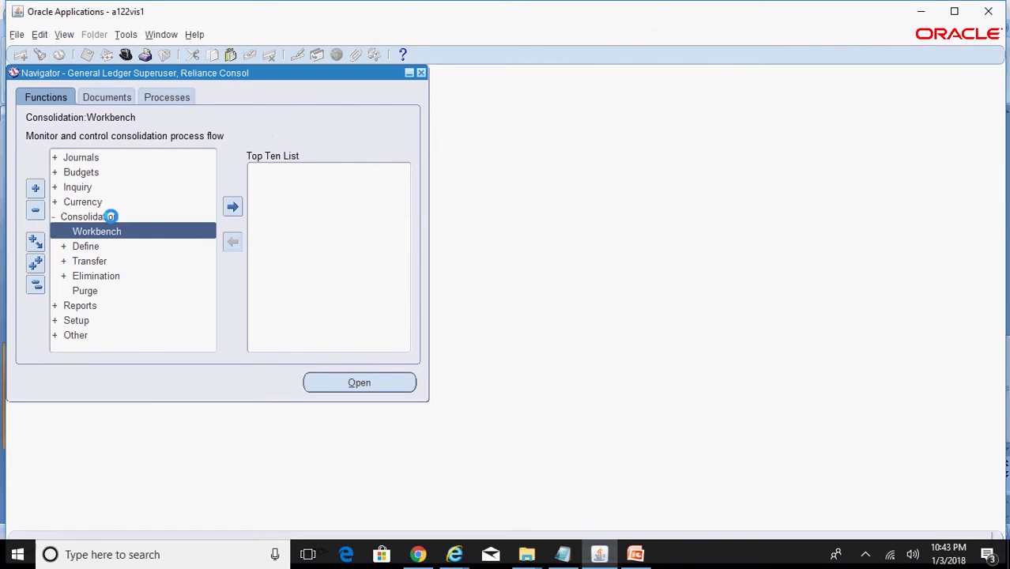
pyautogui.doubleClick(113, 261)
pyautogui.doubleClick(130, 273)
pyautogui.write('rel%USD%')
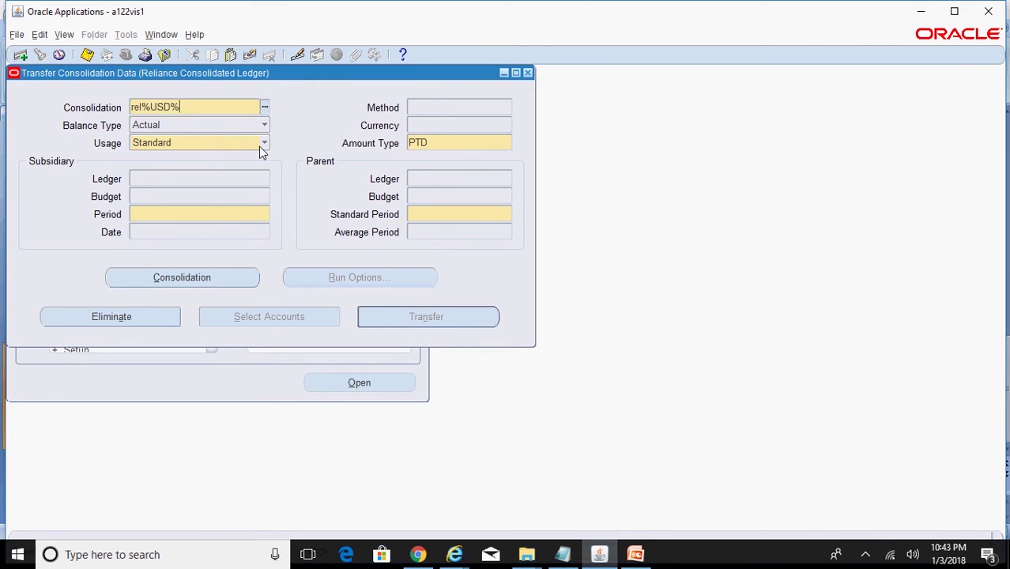
pyautogui.press('Tab')
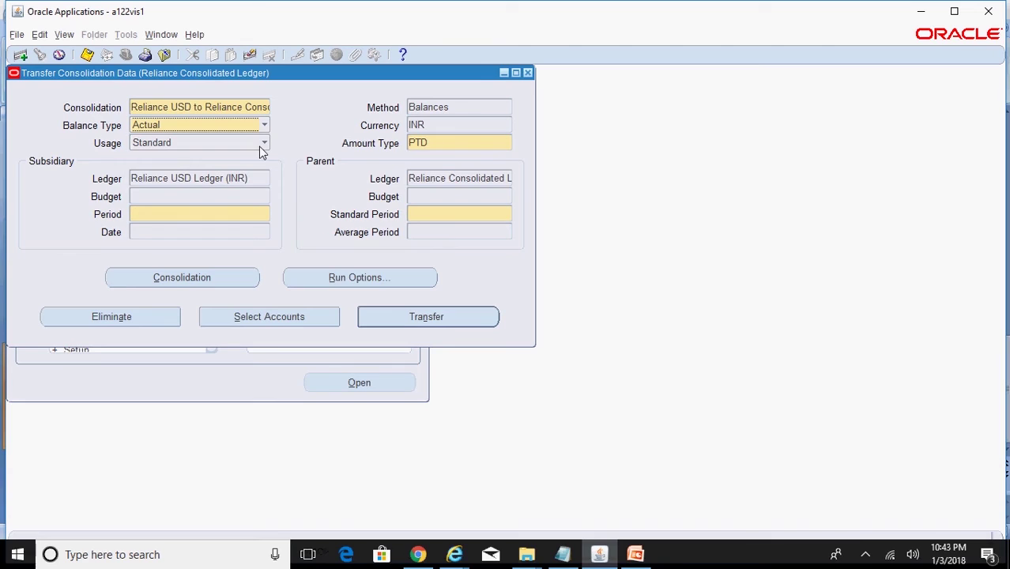
pyautogui.moveTo(199, 106); pyautogui.dragTo(274, 106)
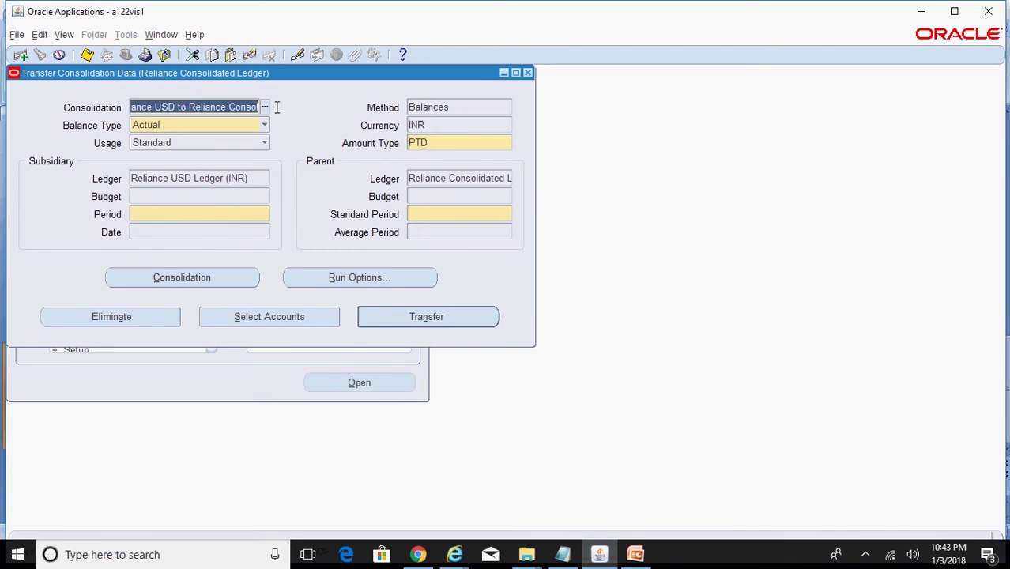
# - Set the USD consolidation's subsidiary period and parent standard period to DEC-17
pyautogui.click(196, 217)
pyautogui.write('dec-17')
pyautogui.press('Tab')
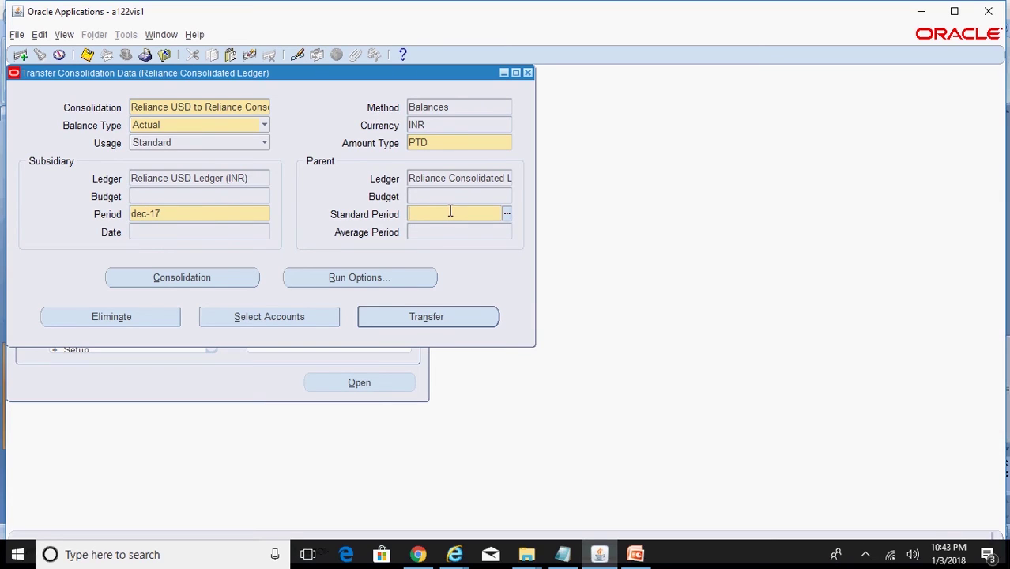
pyautogui.write('dec-17')
pyautogui.press('Tab')
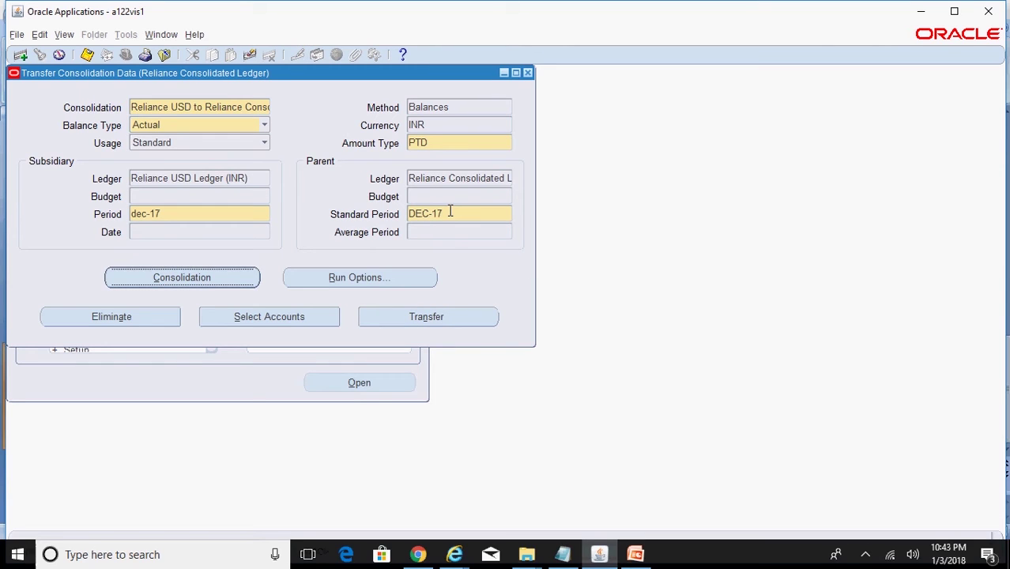
# - Submit the USD consolidation transfer with amount type PTD and close the transfer form
pyautogui.click(463, 317)
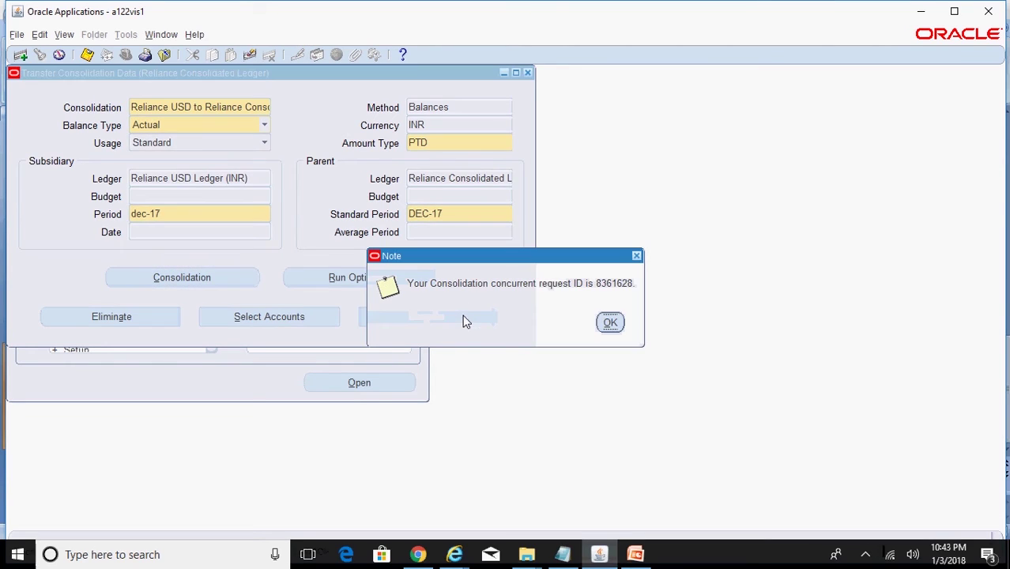
pyautogui.click(609, 322)
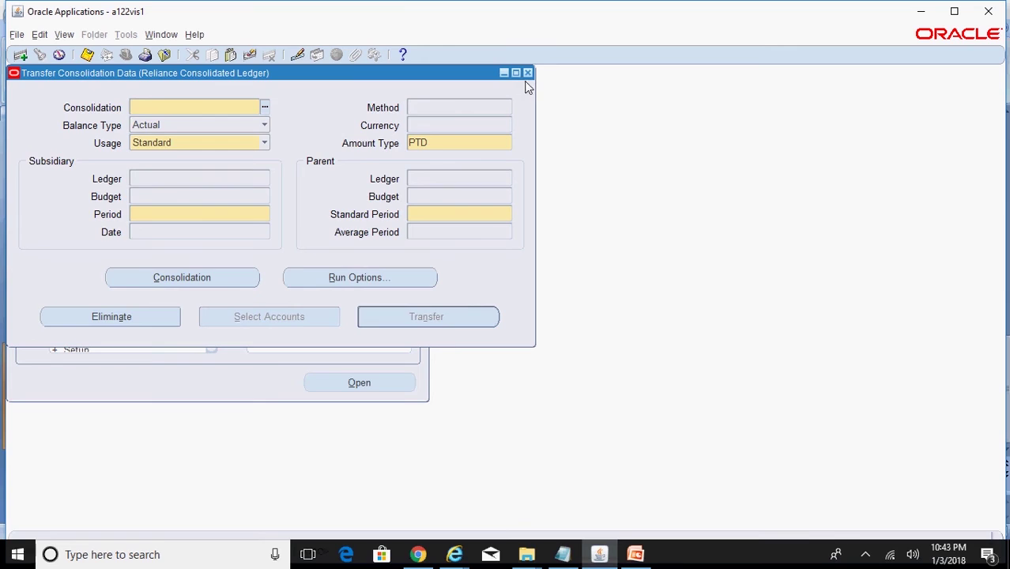
pyautogui.click(528, 74)
# - Open the list of all own concurrent requests and refresh it to monitor the USD Consolidation Transfer
pyautogui.click(64, 34)
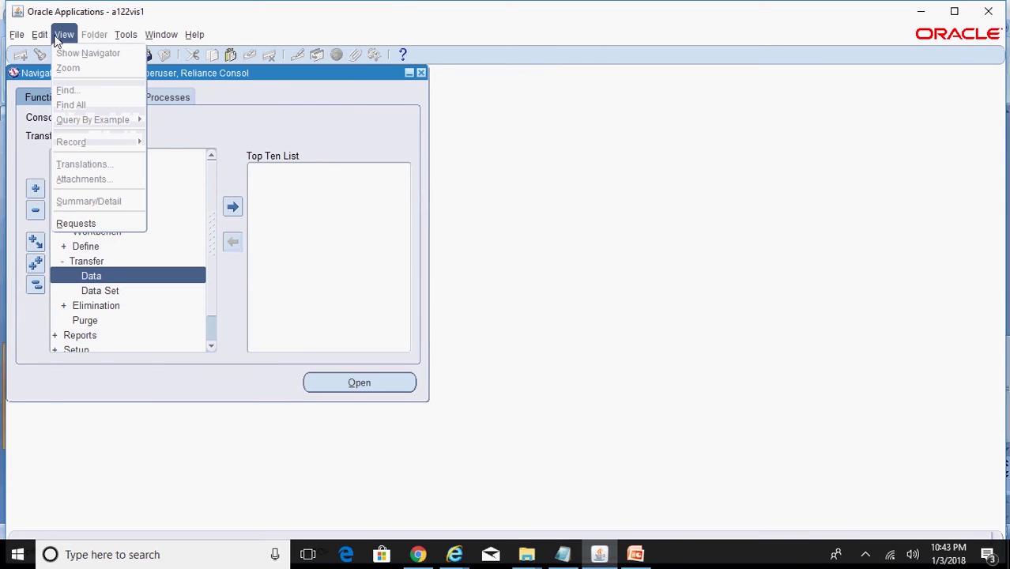
pyautogui.click(93, 224)
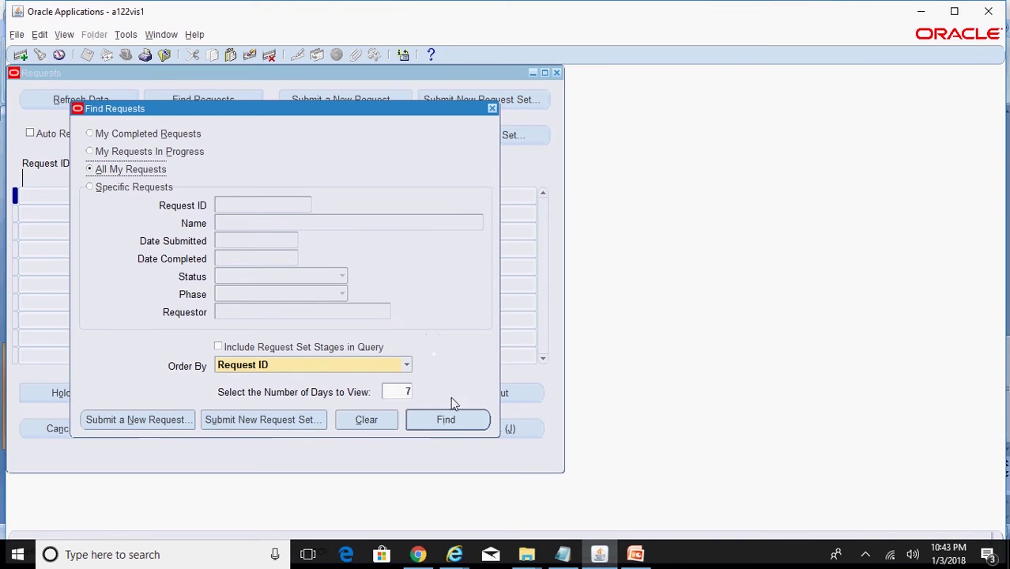
pyautogui.click(448, 419)
pyautogui.click(94, 103)
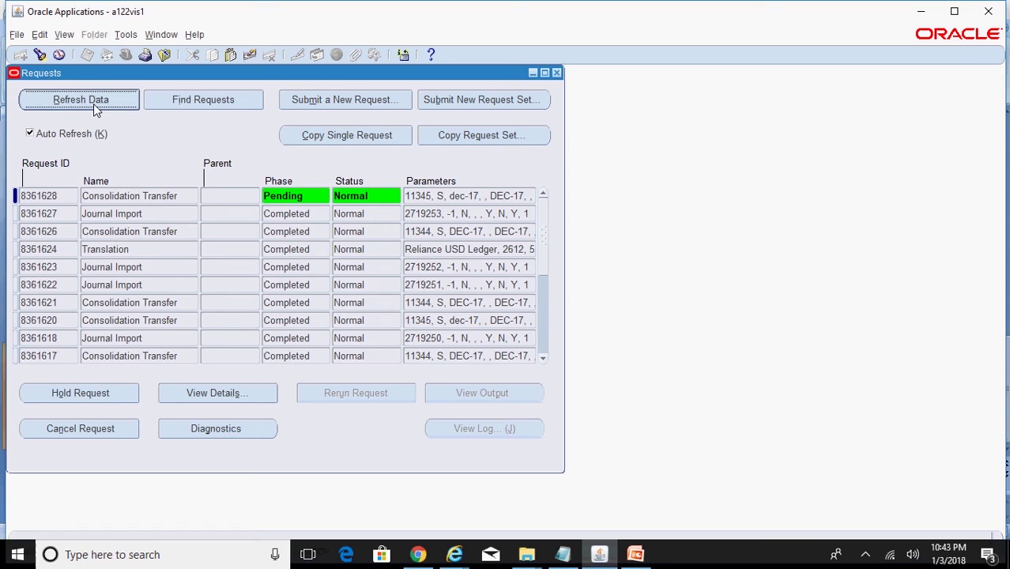
pyautogui.click(93, 104)
pyautogui.click(93, 104)
pyautogui.click(93, 103)
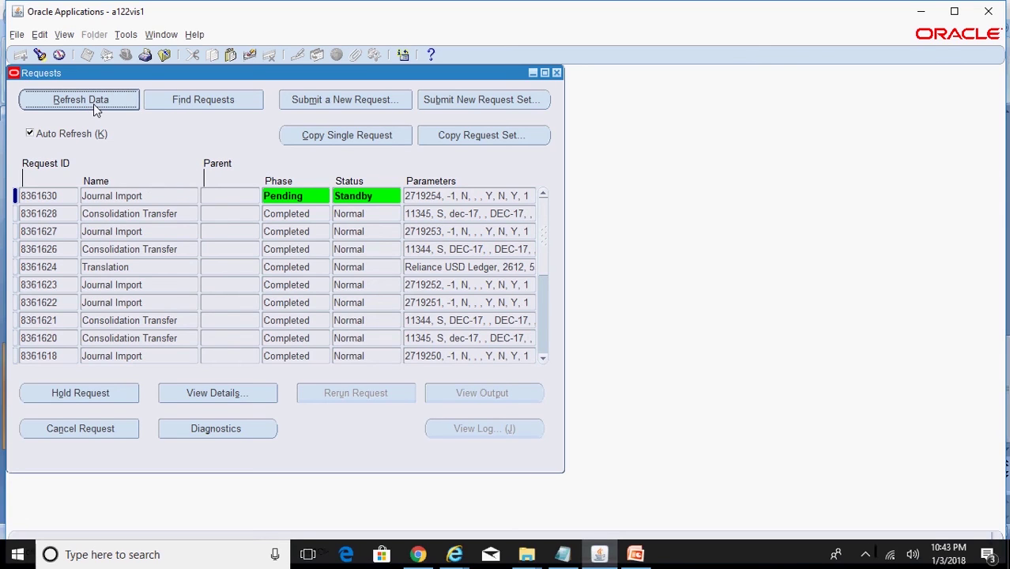
# - Keep refreshing the requests to follow the newest Journal Import, moving the requests window to uncover the navigator's functions
pyautogui.click(93, 103)
pyautogui.click(93, 103)
pyautogui.moveTo(267, 79); pyautogui.dragTo(563, 95)
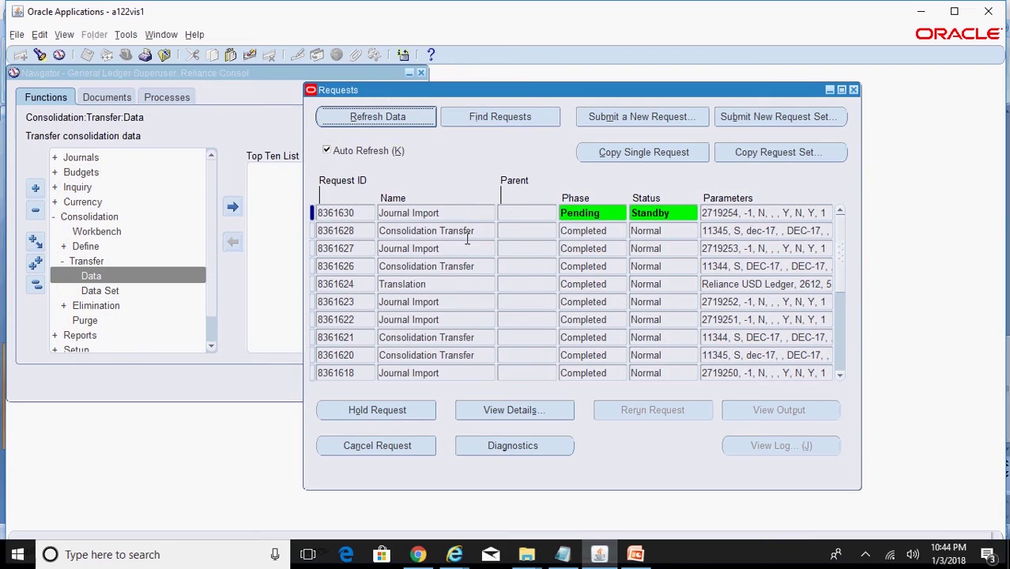
pyautogui.click(385, 118)
pyautogui.click(382, 119)
pyautogui.click(382, 118)
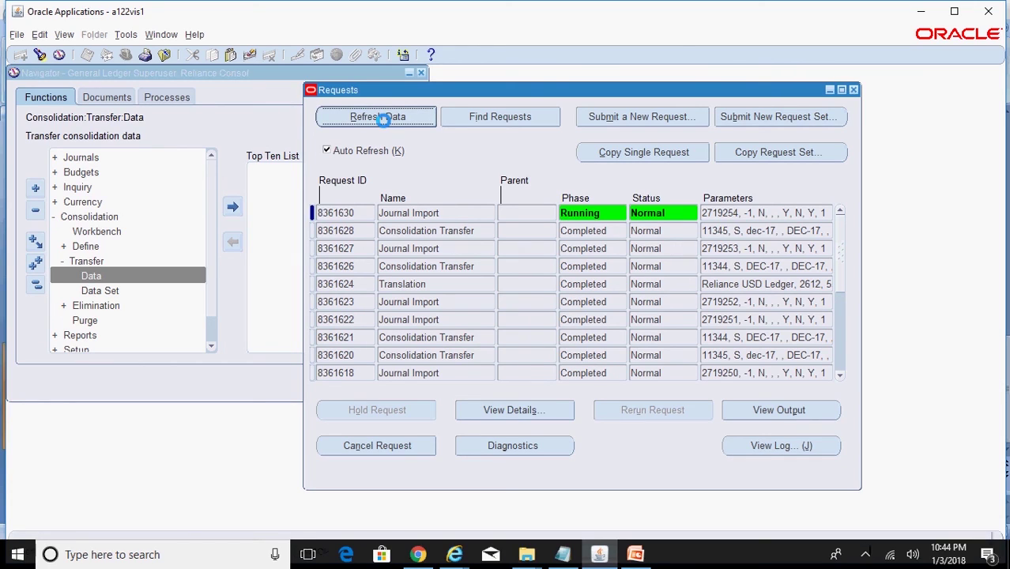
# - Reopen journal entry from the navigator and find the consolidated ledger's journals for DEC-17 again
pyautogui.doubleClick(79, 157)
pyautogui.click(154, 168)
pyautogui.doubleClick(166, 175)
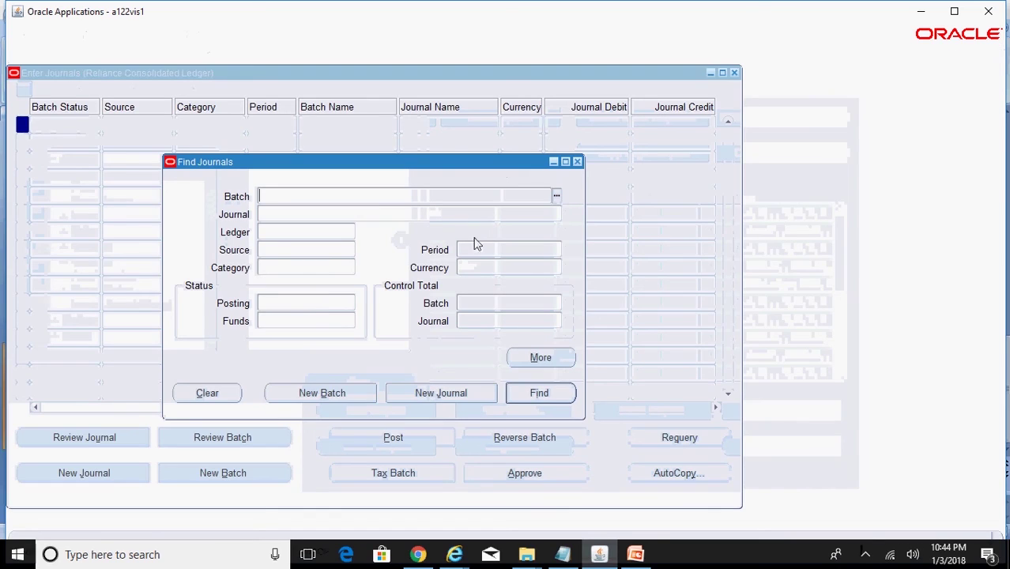
pyautogui.click(500, 253)
pyautogui.write('d')
pyautogui.press('BackSpace')
pyautogui.write('dec-17')
pyautogui.press('Return')
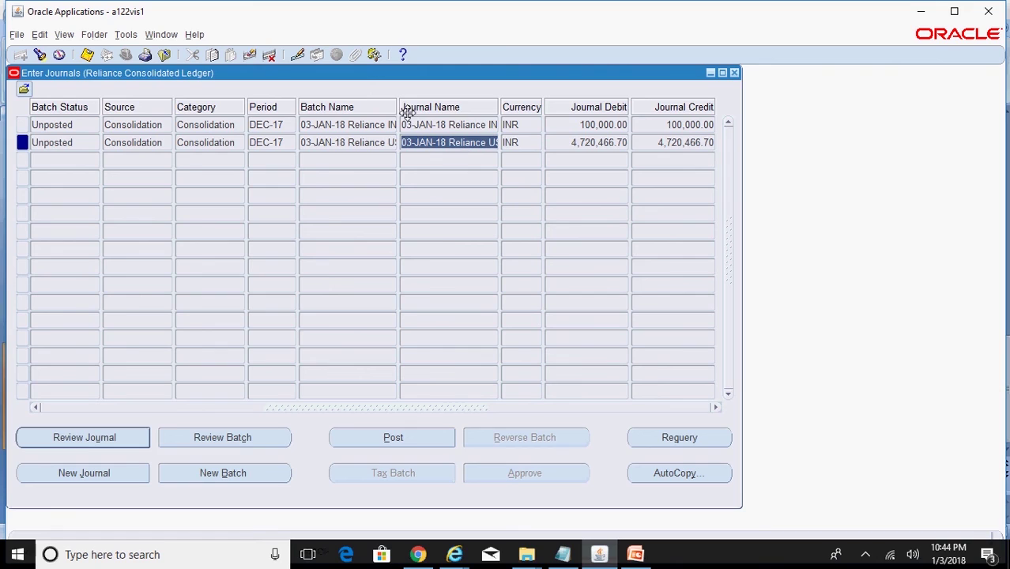
# - Widen the Batch Name column and select the Reliance USD to Reliance Consol batch
pyautogui.moveTo(397, 113); pyautogui.dragTo(549, 112)
pyautogui.click(425, 142)
pyautogui.doubleClick(422, 142)
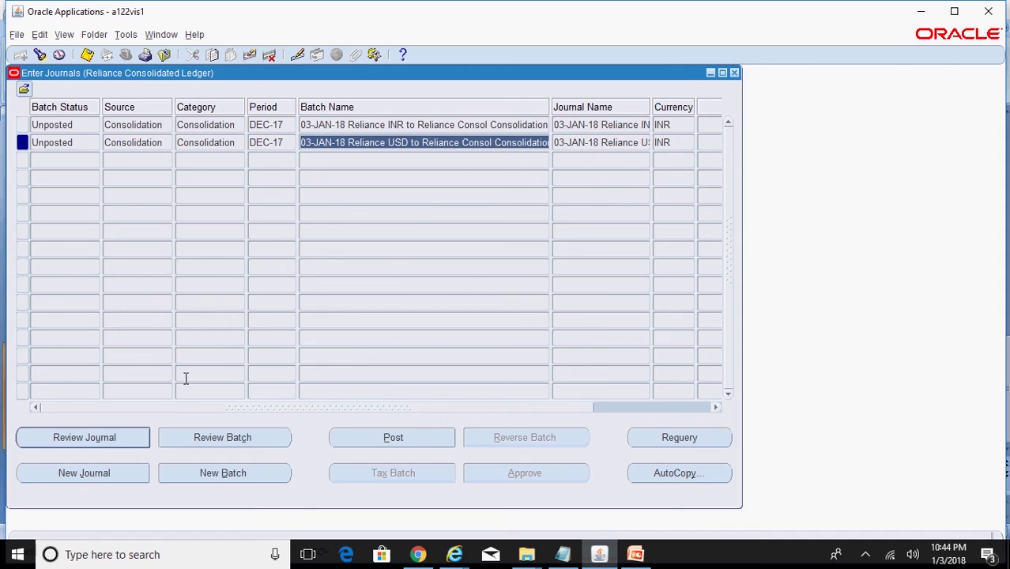
# - Review the USD consolidation journal, checking the 03-000-1110 account line and the journal currency, and close the journal
pyautogui.click(139, 435)
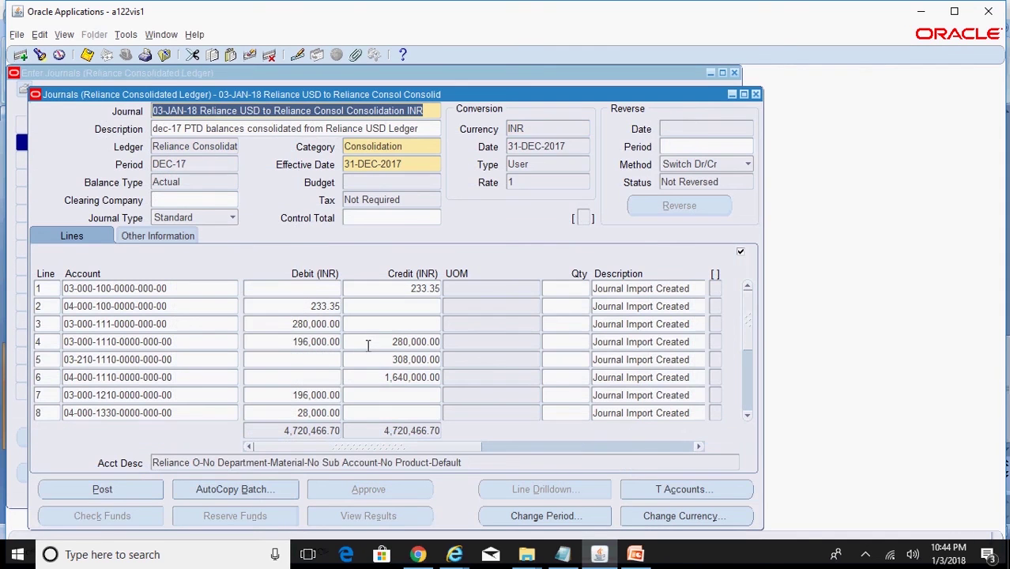
pyautogui.click(196, 346)
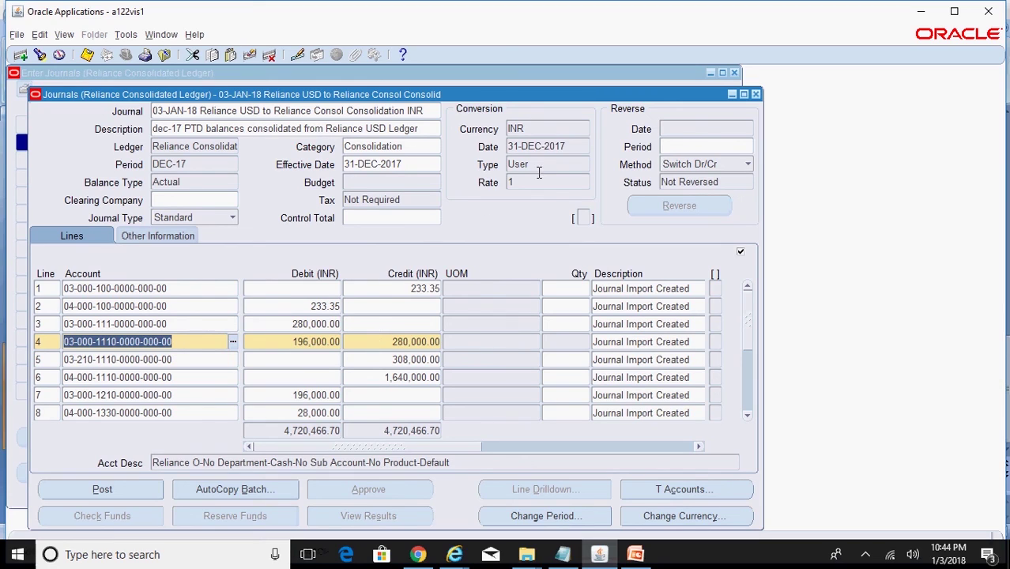
pyautogui.click(534, 128)
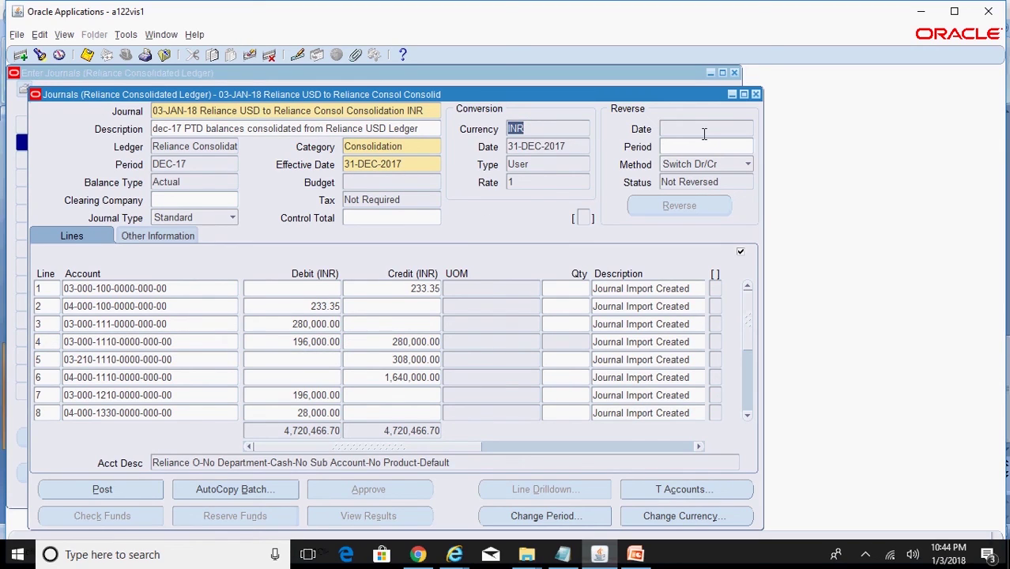
pyautogui.click(756, 94)
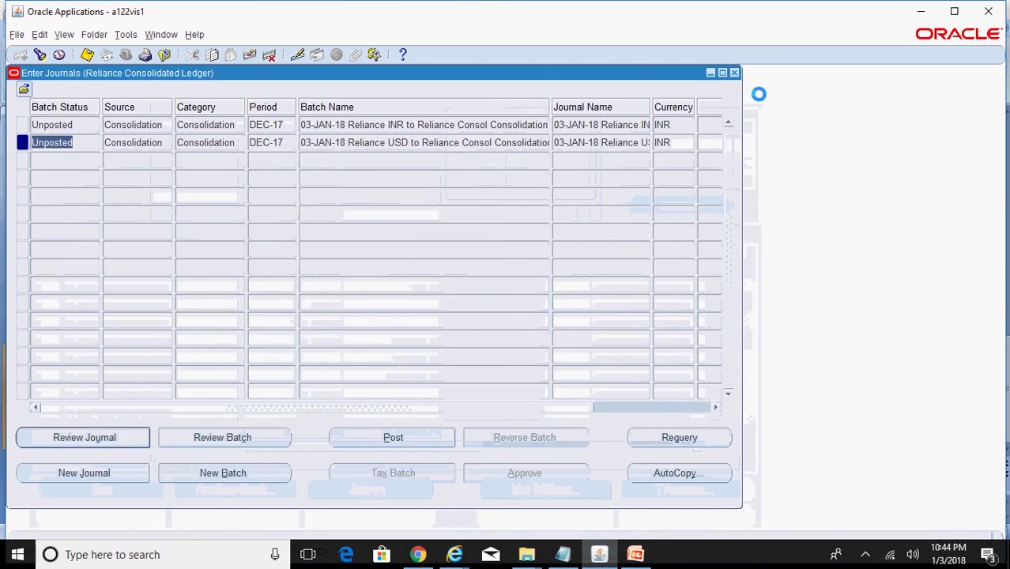